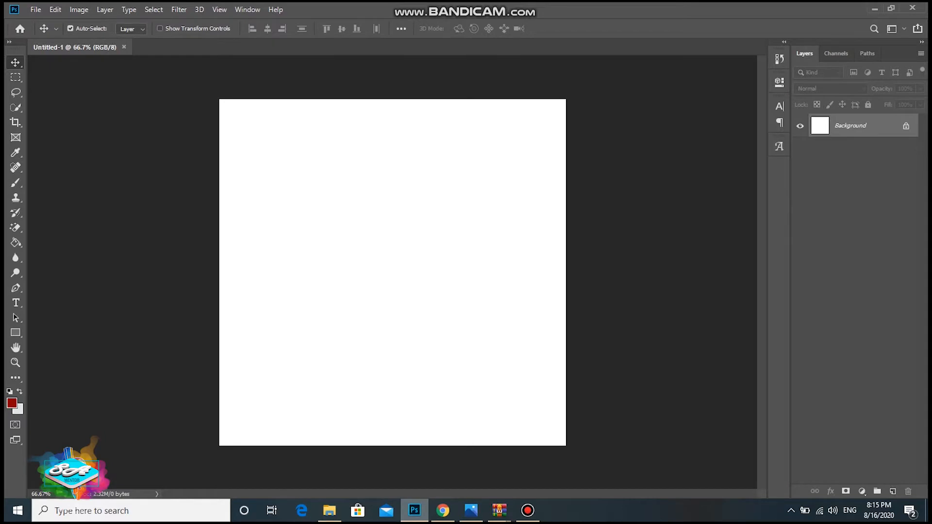
Add a new layer above the background and fill it with the dark red foreground colour using the Paint Bucket
{"action": "left_click", "coordinate": [16, 242]}
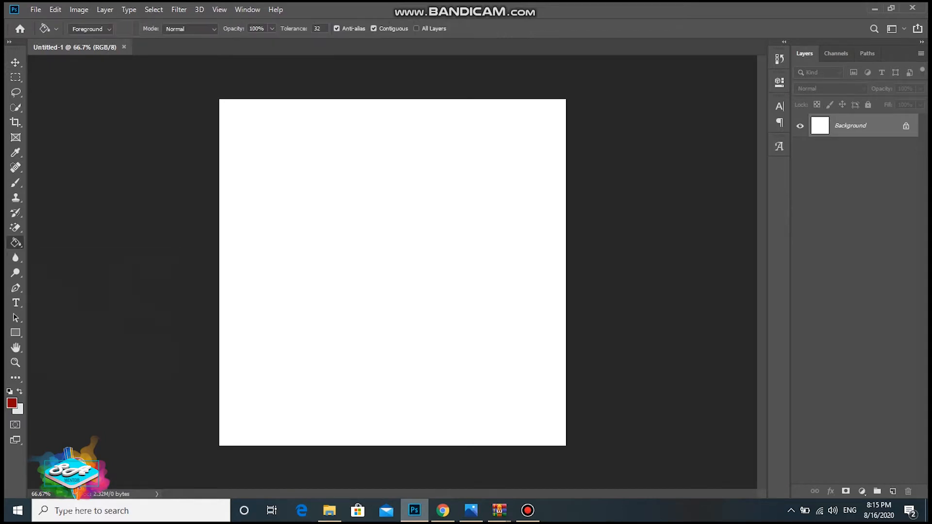
{"action": "left_click", "coordinate": [892, 491]}
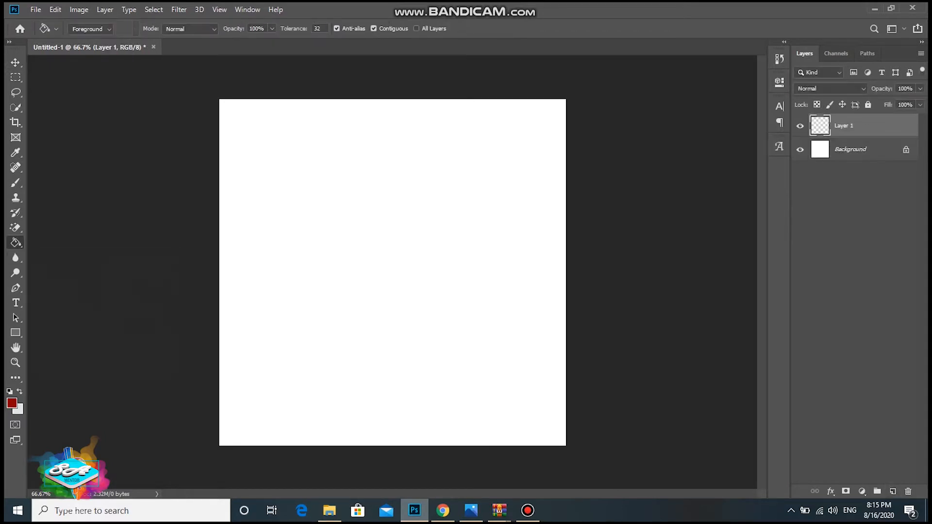
{"action": "left_click", "coordinate": [392, 273]}
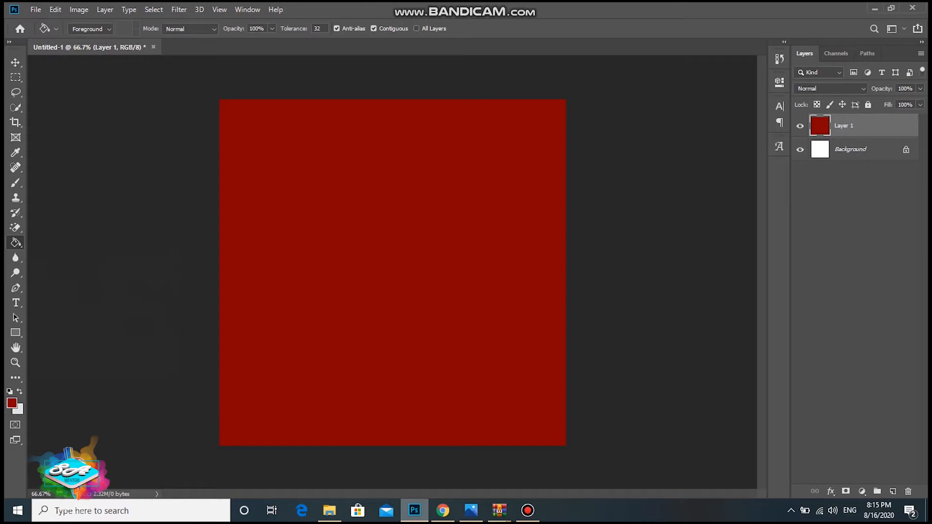
Add a Gradient Overlay effect to the red layer and open its gradient for editing
{"action": "double_click", "coordinate": [876, 126]}
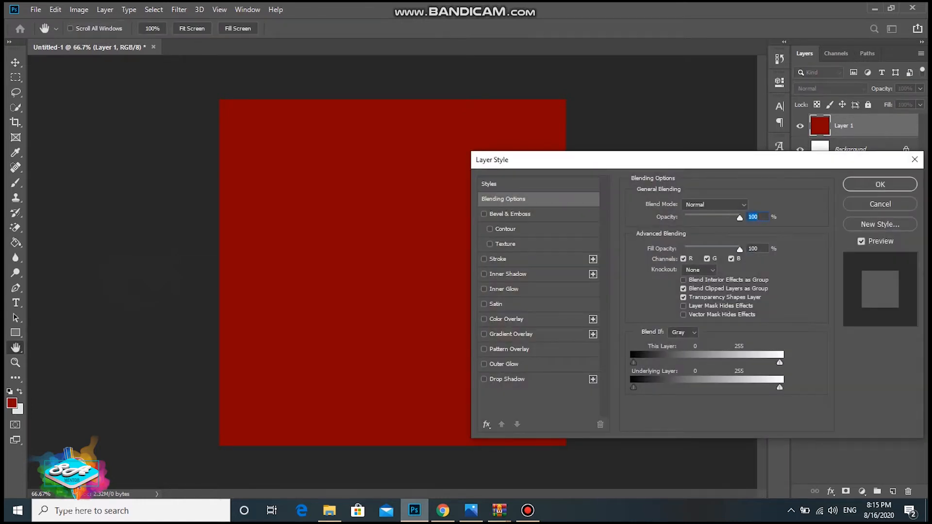
{"action": "left_click", "coordinate": [483, 334]}
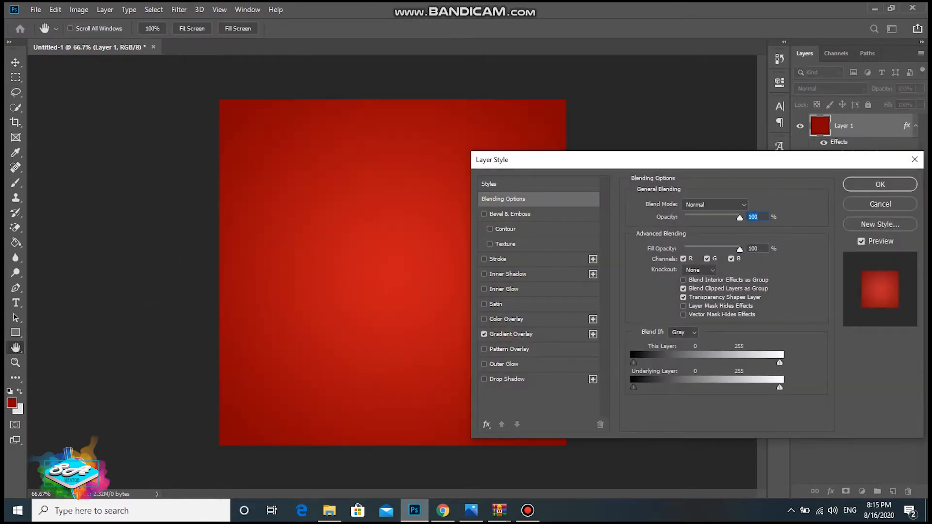
{"action": "left_click", "coordinate": [511, 334]}
{"action": "left_click", "coordinate": [703, 233]}
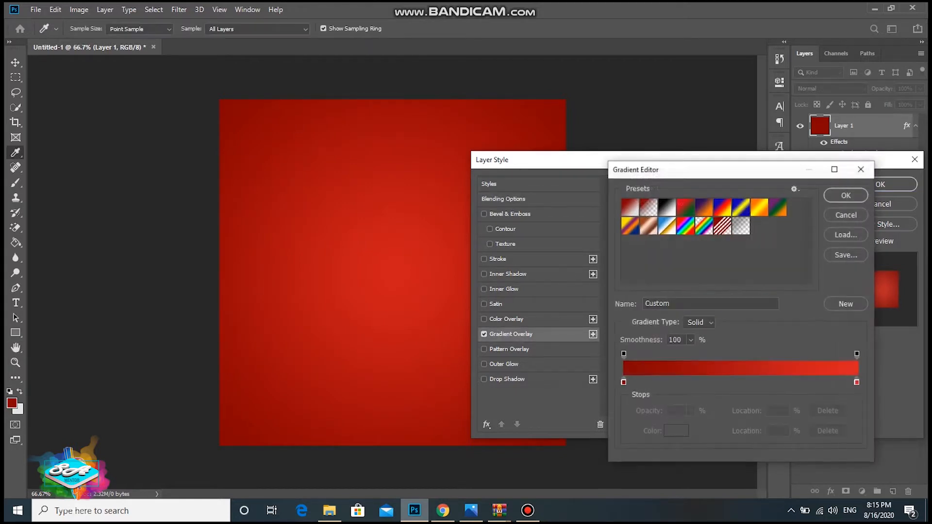
Set the colour of the gradient's starting stop to dark red 690000
{"action": "left_click", "coordinate": [623, 382]}
{"action": "double_click", "coordinate": [624, 382]}
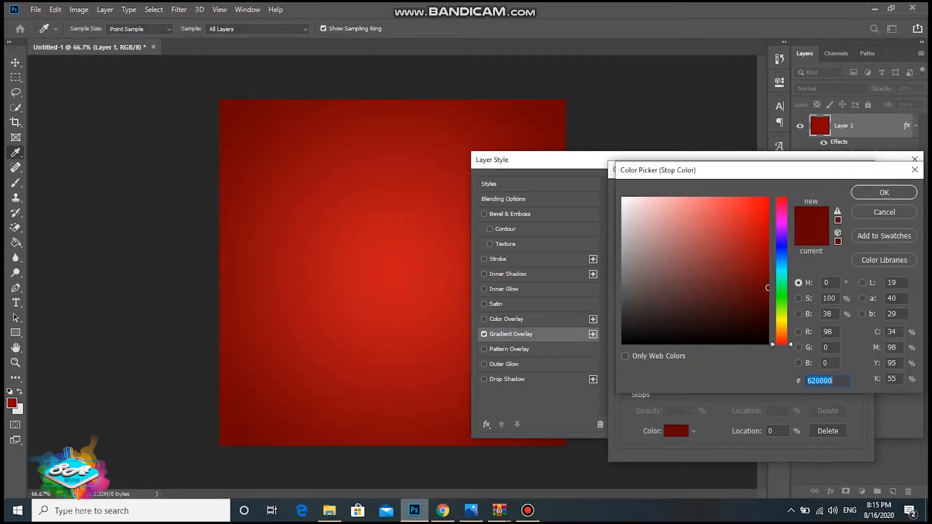
{"action": "left_click", "coordinate": [767, 267]}
{"action": "mouse_move", "coordinate": [767, 267]}
{"action": "left_mouse_down"}
{"action": "mouse_move", "coordinate": [756, 263]}
{"action": "mouse_move", "coordinate": [768, 266]}
{"action": "mouse_move", "coordinate": [767, 284]}
{"action": "left_mouse_up"}
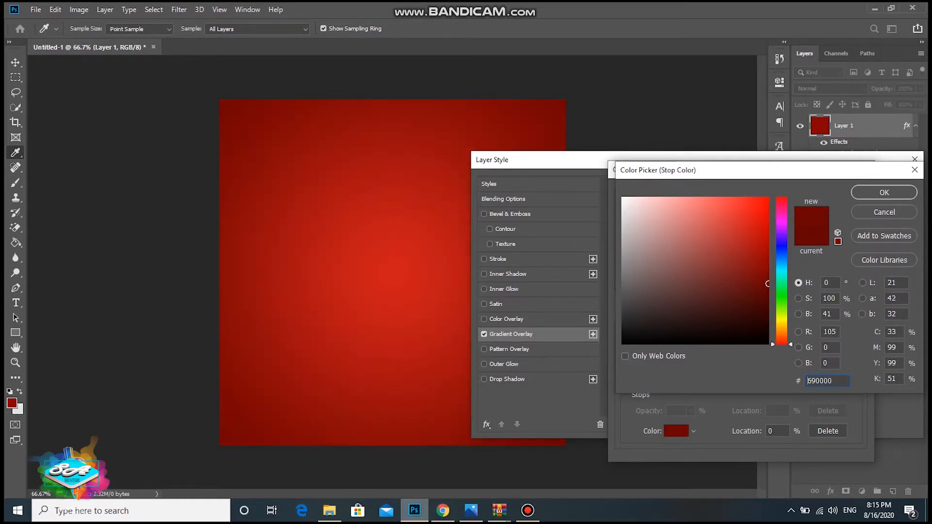
{"action": "left_click", "coordinate": [883, 192]}
Set the colour of the gradient's end stop to dc1a1a and apply the gradient overlay to the layer
{"action": "left_click", "coordinate": [856, 383]}
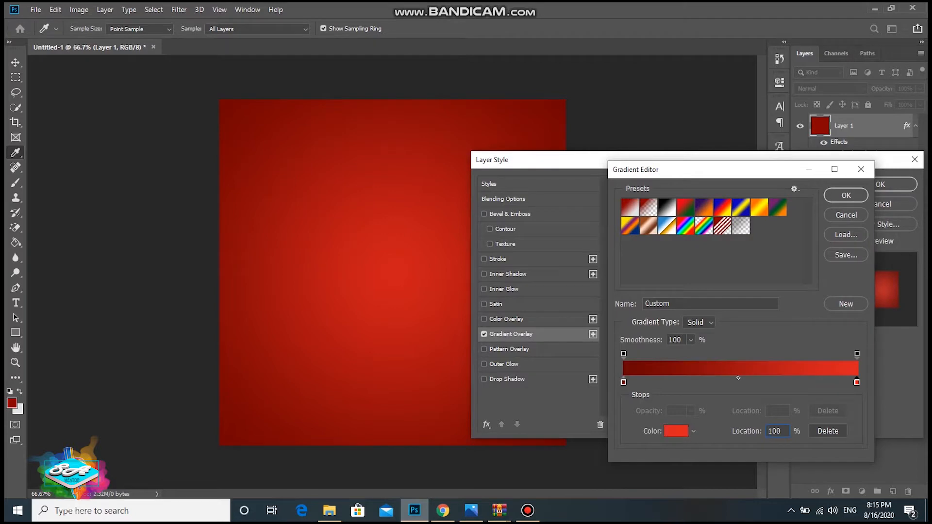
{"action": "double_click", "coordinate": [856, 383]}
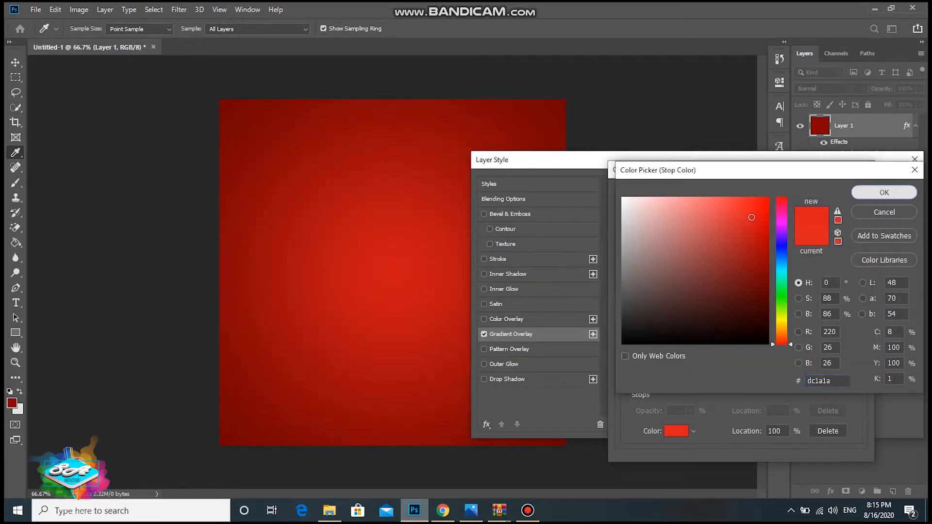
{"action": "left_click", "coordinate": [884, 192]}
{"action": "left_click", "coordinate": [845, 195]}
{"action": "left_click", "coordinate": [894, 184]}
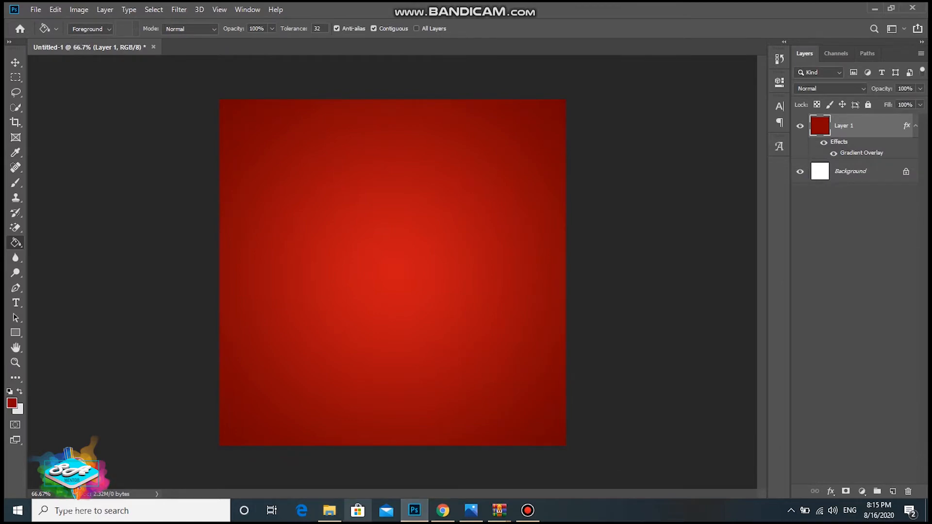
Place the APP-with-mobile image from the file folder on the left half of the canvas
{"action": "left_click", "coordinate": [329, 510]}
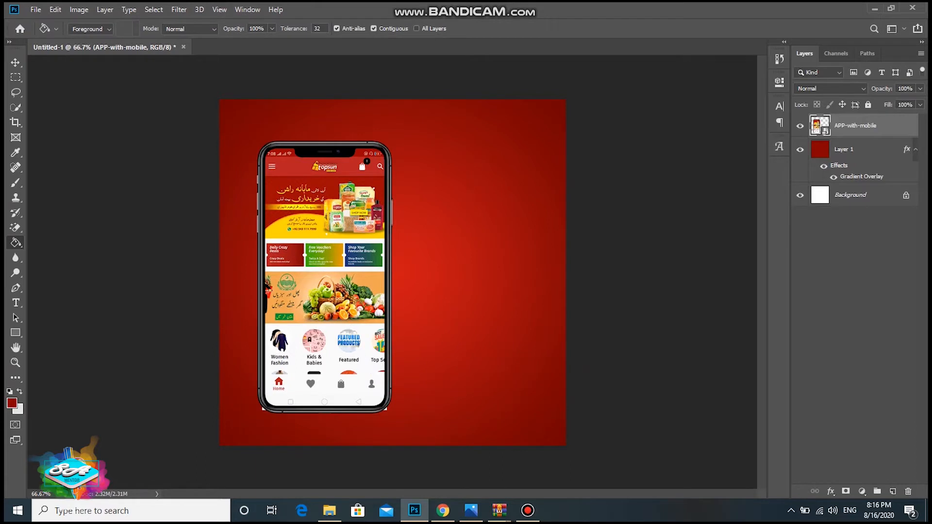
Outline the white remnant at the phone's lower-left corner with the Pen tool and convert the path to a selection with 0 px feather
{"action": "key", "text": "p"}
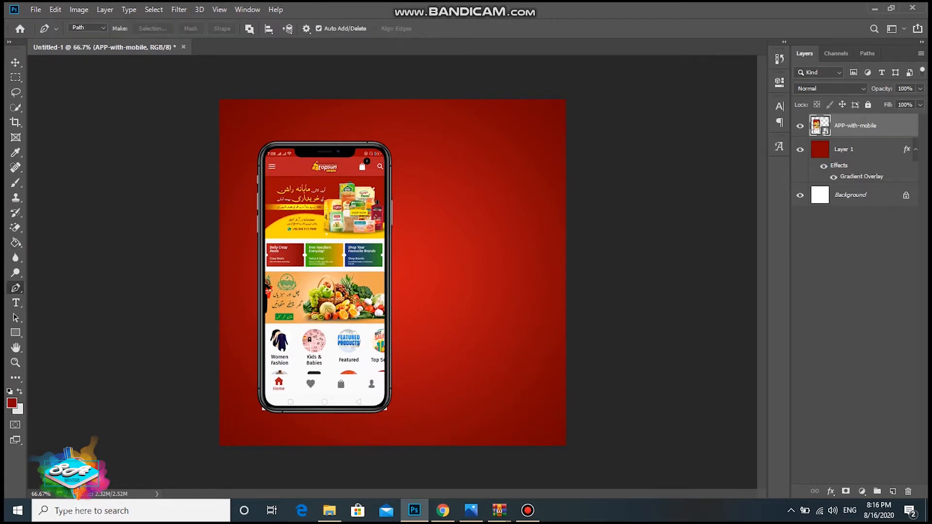
{"action": "left_click_drag", "start_coordinate": [273, 412], "coordinate": [251, 431]}
{"action": "left_click", "coordinate": [279, 424]}
{"action": "left_click_drag", "start_coordinate": [244, 418], "coordinate": [247, 412]}
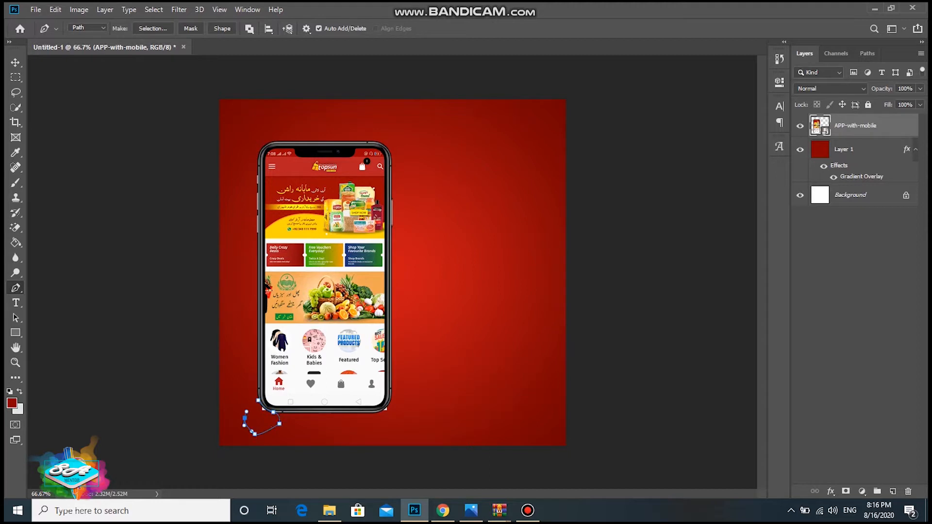
{"action": "left_click", "coordinate": [257, 400]}
{"action": "right_click", "coordinate": [254, 417]}
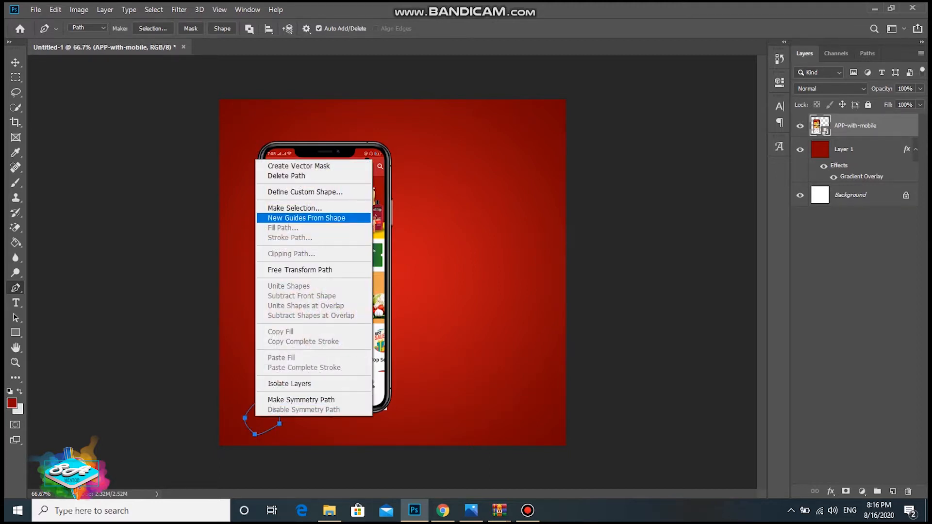
{"action": "left_click", "coordinate": [291, 207]}
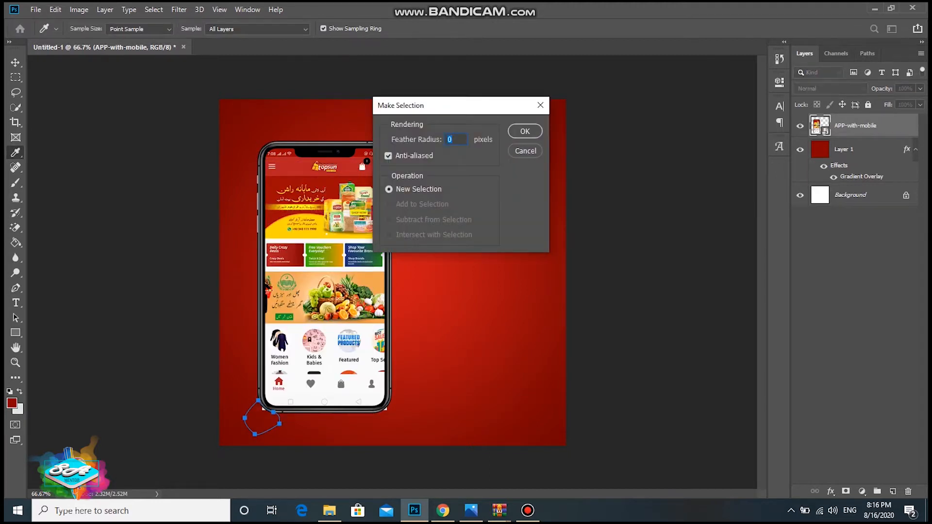
{"action": "key", "text": "Return"}
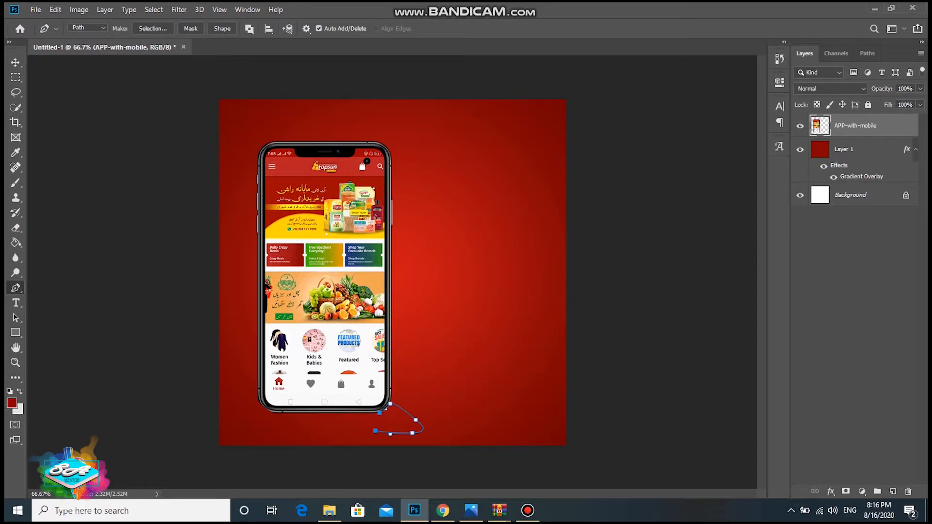
Convert the path at the phone's lower-right corner to a selection, erase the white remnant inside it and deselect
{"action": "right_click", "coordinate": [389, 413]}
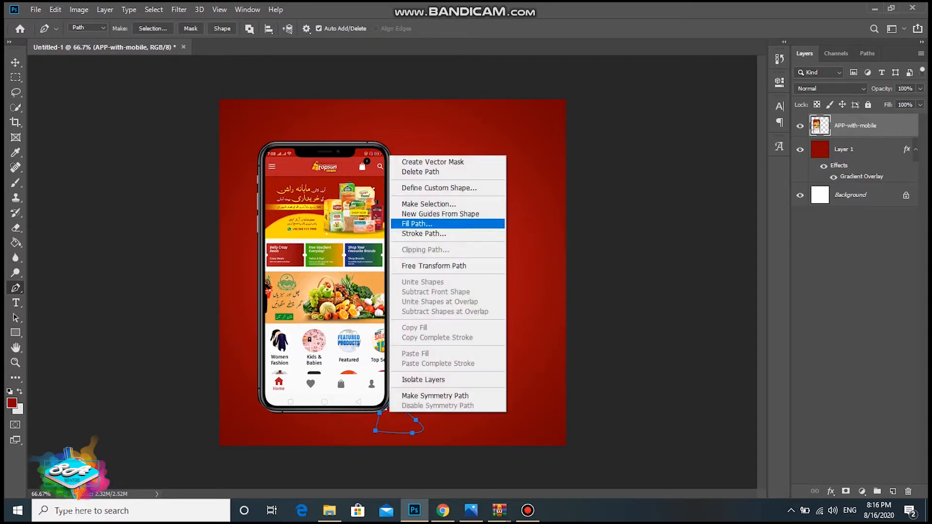
{"action": "left_click", "coordinate": [427, 204]}
{"action": "key", "text": "Return"}
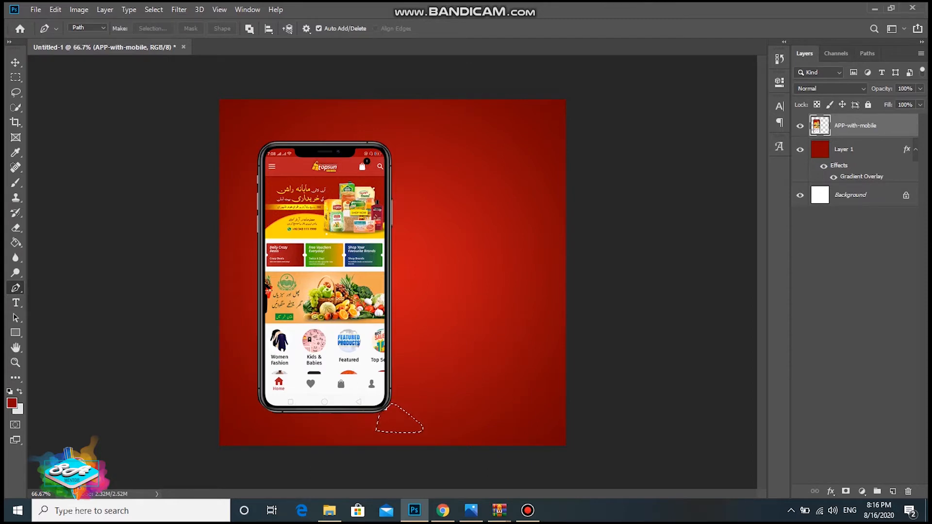
{"action": "key", "text": "e"}
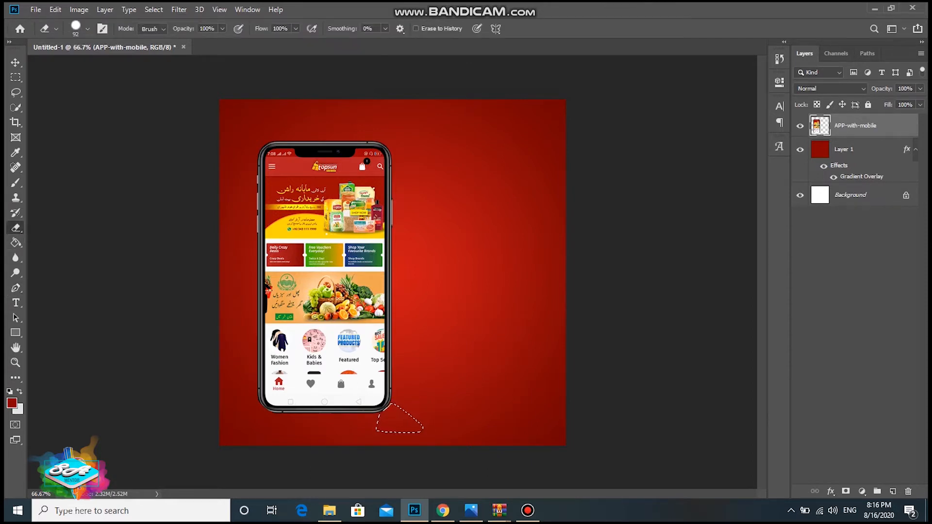
{"action": "key", "text": "ctrl+d"}
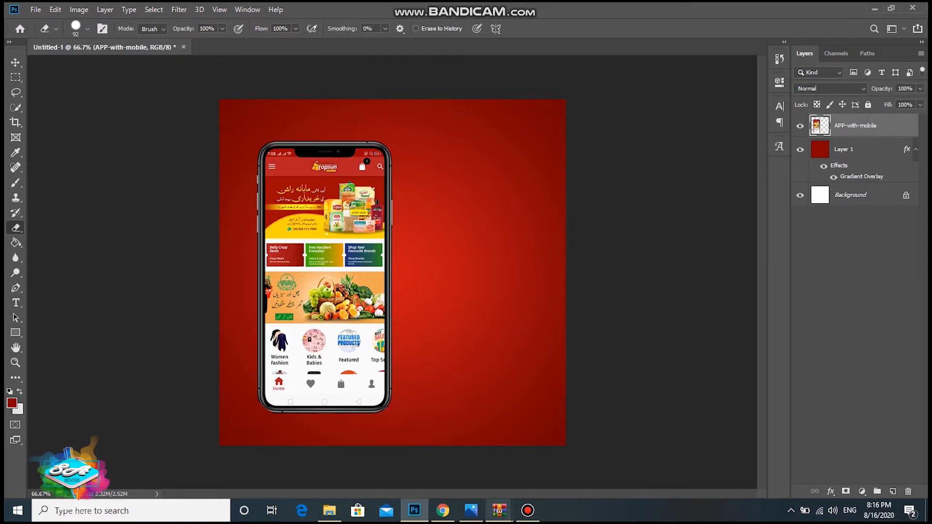
Place the LOGO-NAME image from the desktop to the right of the phone's upper part, scaled to about 30%
{"action": "left_click", "coordinate": [929, 510]}
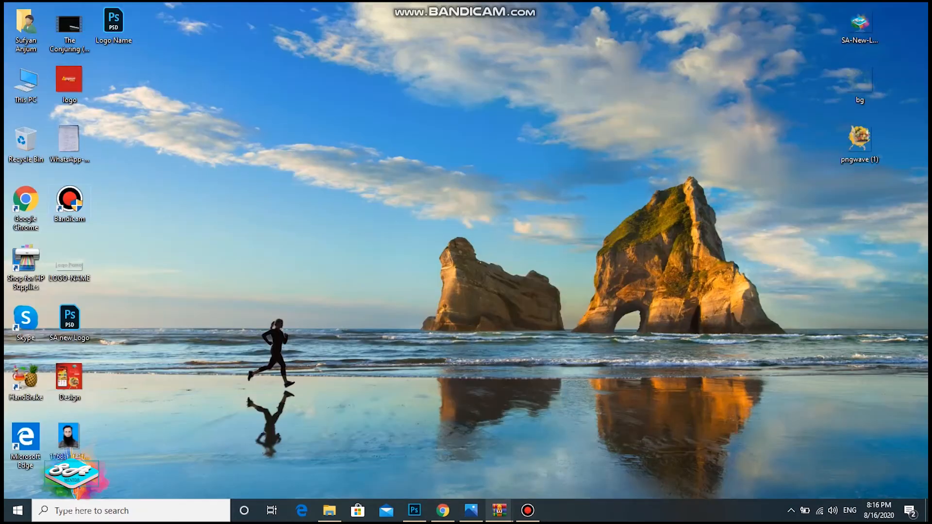
{"action": "left_click_drag", "start_coordinate": [69, 266], "coordinate": [412, 301]}
{"action": "left_click_drag", "start_coordinate": [563, 217], "coordinate": [509, 158]}
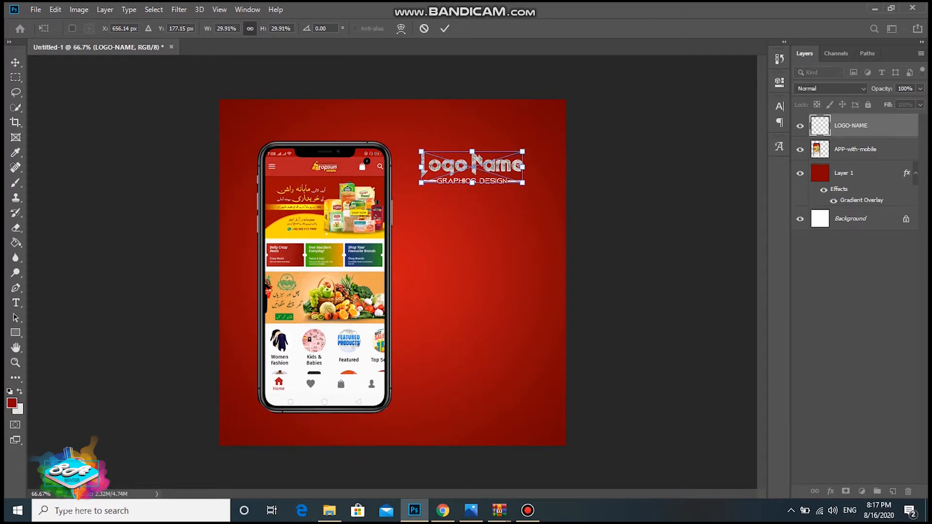
{"action": "key", "text": "Return"}
{"action": "key", "text": "e"}
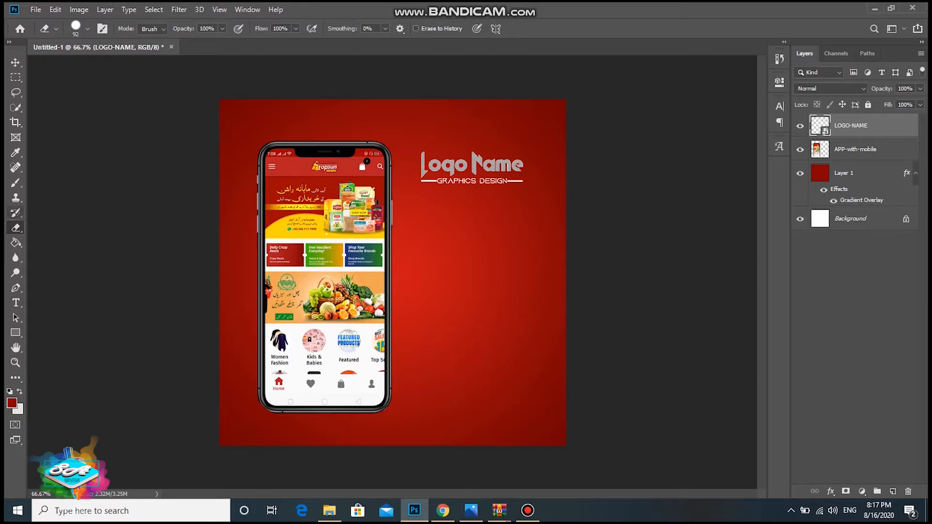
Draw a square frame of about 848 px just inside the canvas edges and set its corner radii to 5 px
{"action": "left_click", "coordinate": [15, 333]}
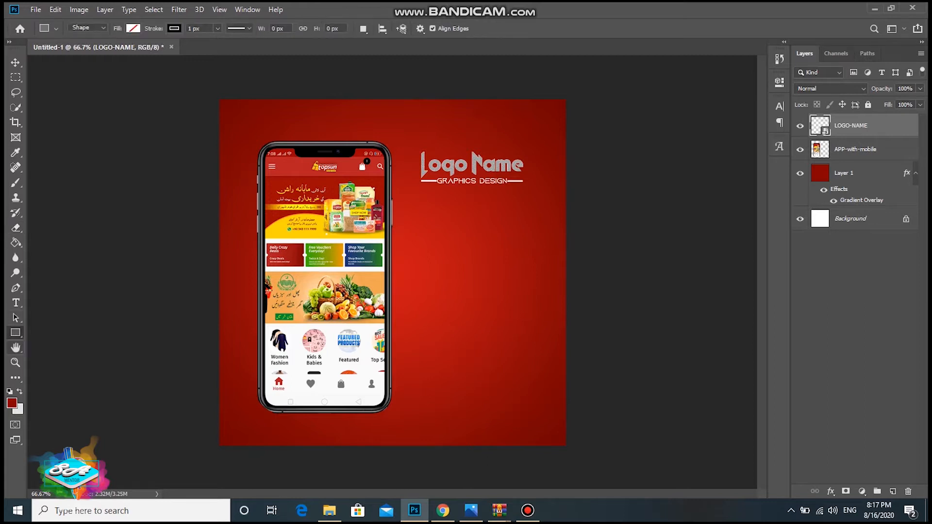
{"action": "left_click_drag", "start_coordinate": [230, 113], "coordinate": [556, 439]}
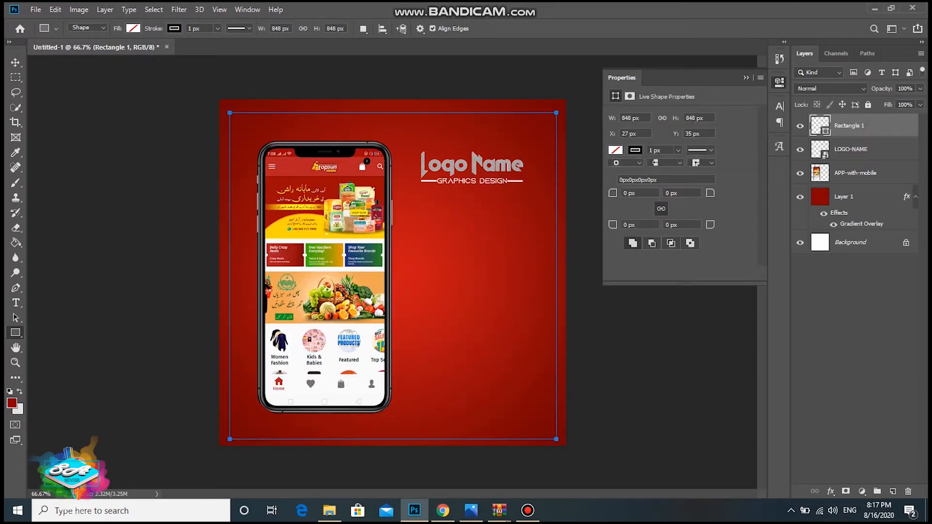
{"action": "left_click_drag", "start_coordinate": [635, 193], "coordinate": [624, 193]}
{"action": "type", "text": "5"}
{"action": "key", "text": "Return"}
Give the square frame a white stroke 3 px wide
{"action": "left_click", "coordinate": [635, 150]}
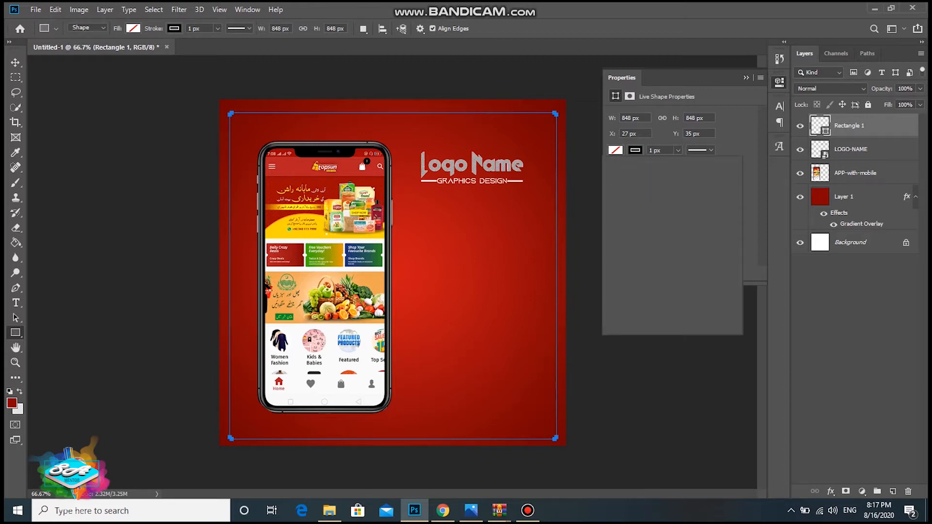
{"action": "left_click", "coordinate": [638, 211]}
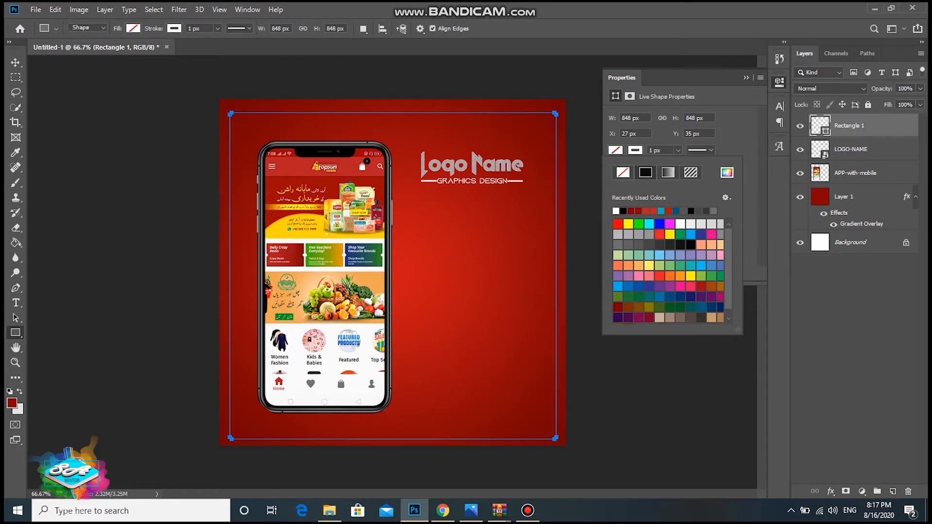
{"action": "left_click", "coordinate": [660, 151]}
{"action": "key", "text": "Up"}
{"action": "key", "text": "Up"}
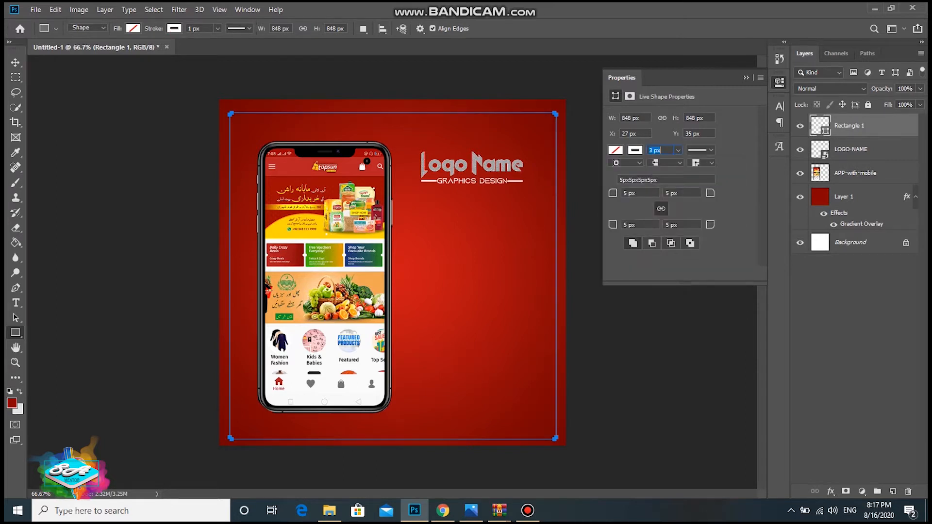
{"action": "type", "text": "3"}
{"action": "key", "text": "Return"}
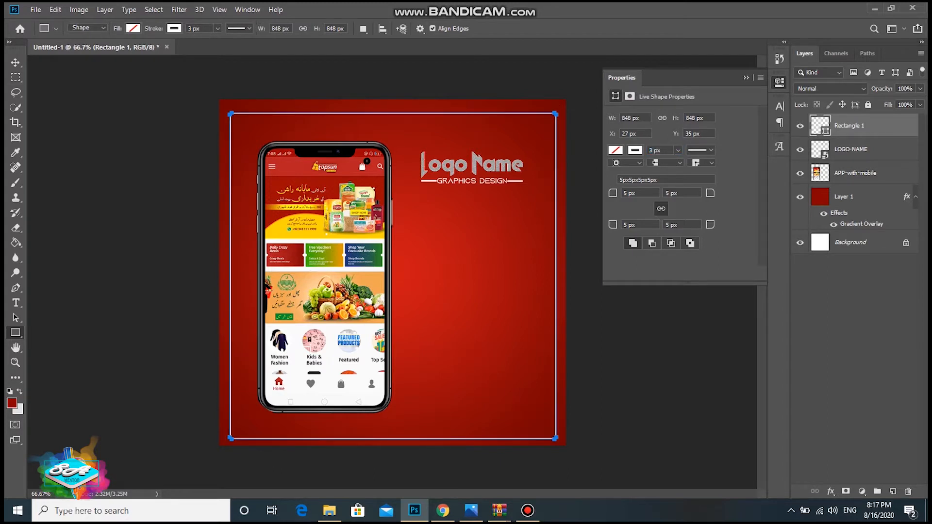
Set the corner radii of the square frame to 9 px
{"action": "left_click_drag", "start_coordinate": [636, 193], "coordinate": [623, 193]}
{"action": "type", "text": "9"}
{"action": "key", "text": "Return"}
{"action": "key", "text": "v"}
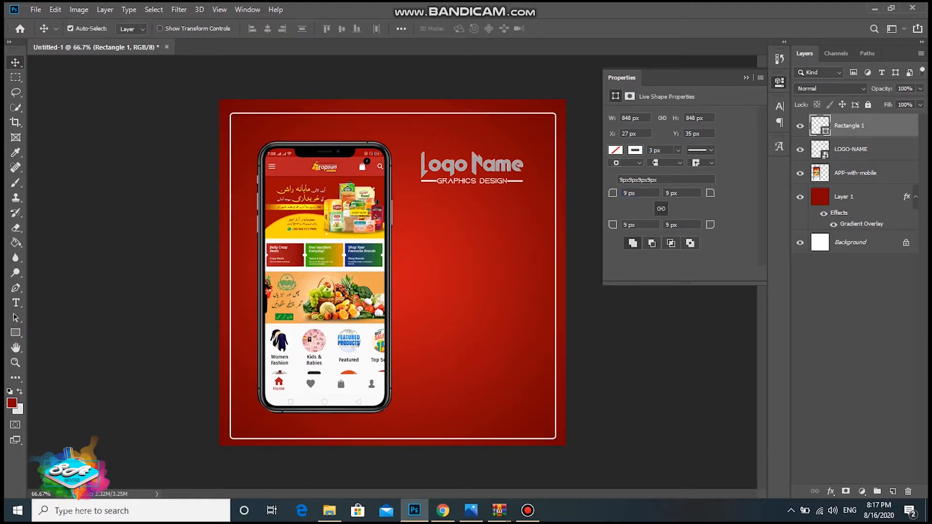
{"action": "left_click", "coordinate": [746, 77]}
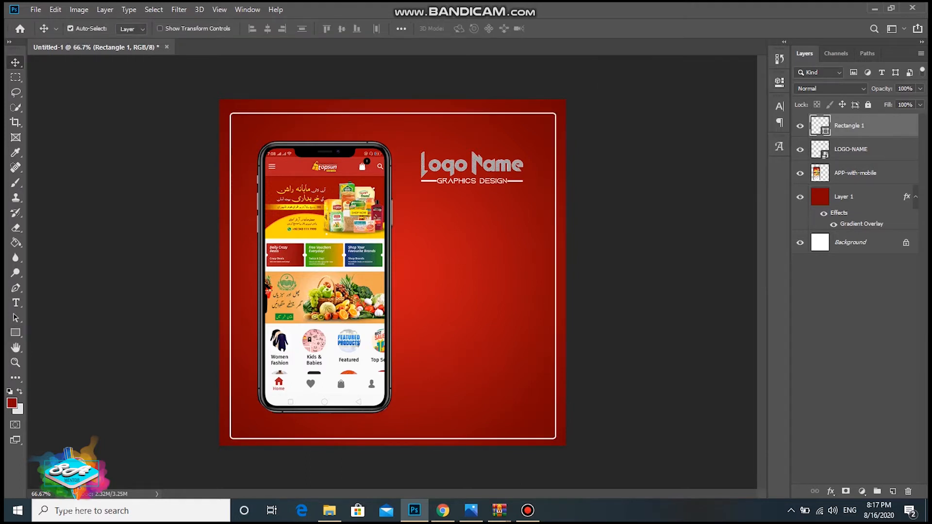
Align the square frame with the Background layer on both its horizontal and vertical centres
{"action": "left_click", "coordinate": [851, 242], "text": "ctrl"}
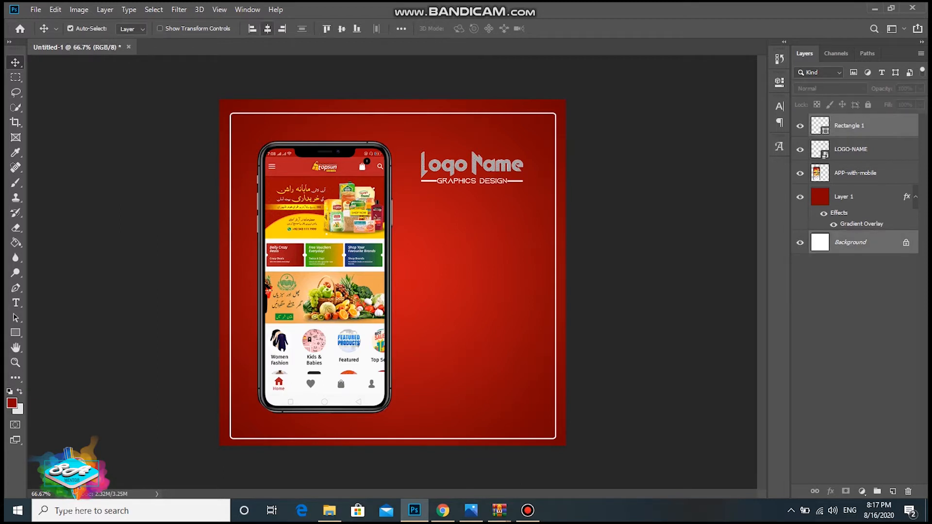
{"action": "left_click", "coordinate": [268, 28]}
{"action": "left_click", "coordinate": [342, 29]}
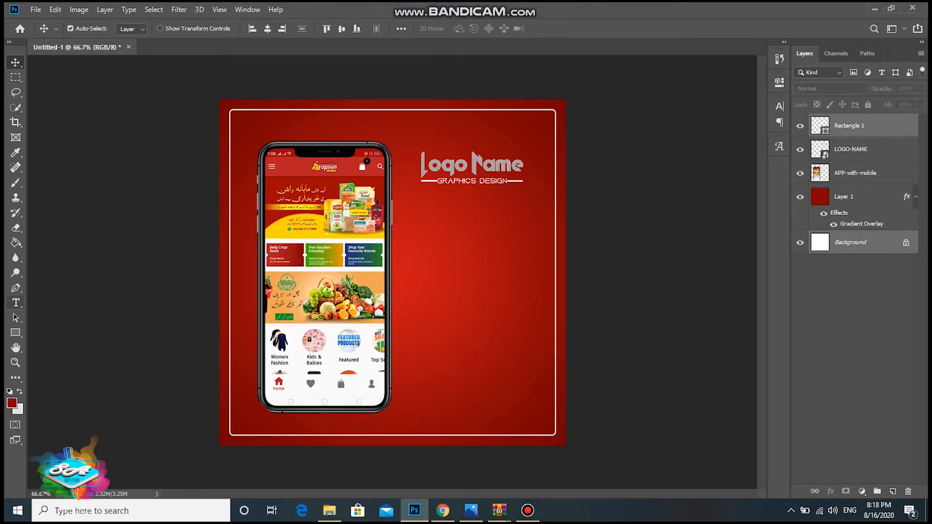
Add the text "FRESH STOCK" on a new layer beside the phone, below the logo
{"action": "left_click", "coordinate": [16, 303]}
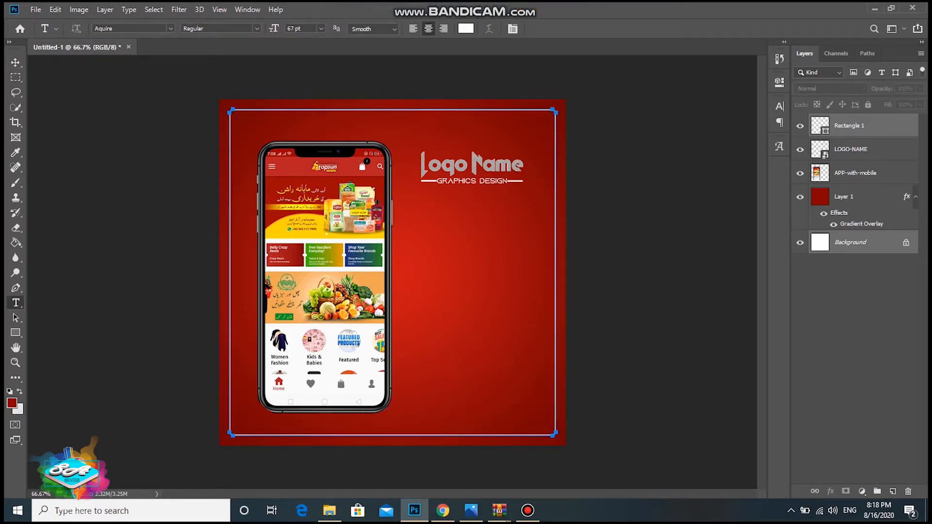
{"action": "left_click", "coordinate": [892, 491]}
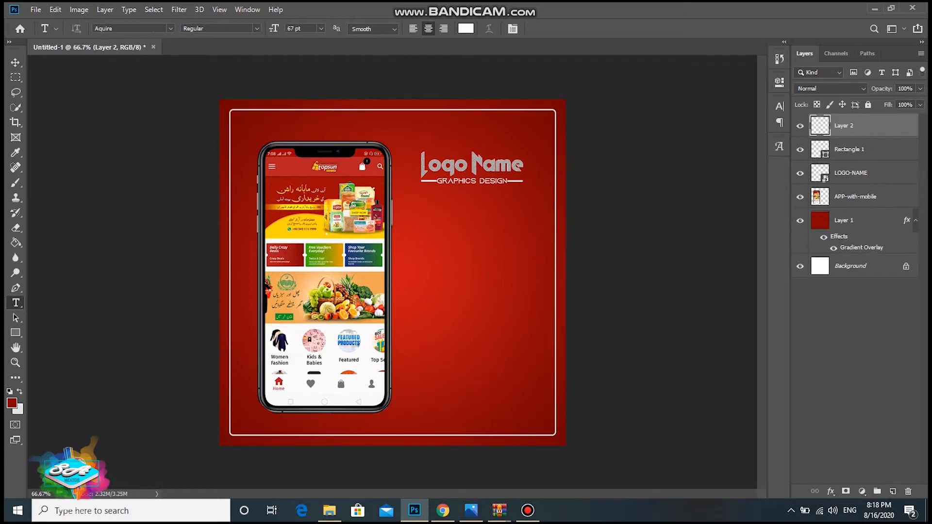
{"action": "left_click", "coordinate": [428, 234]}
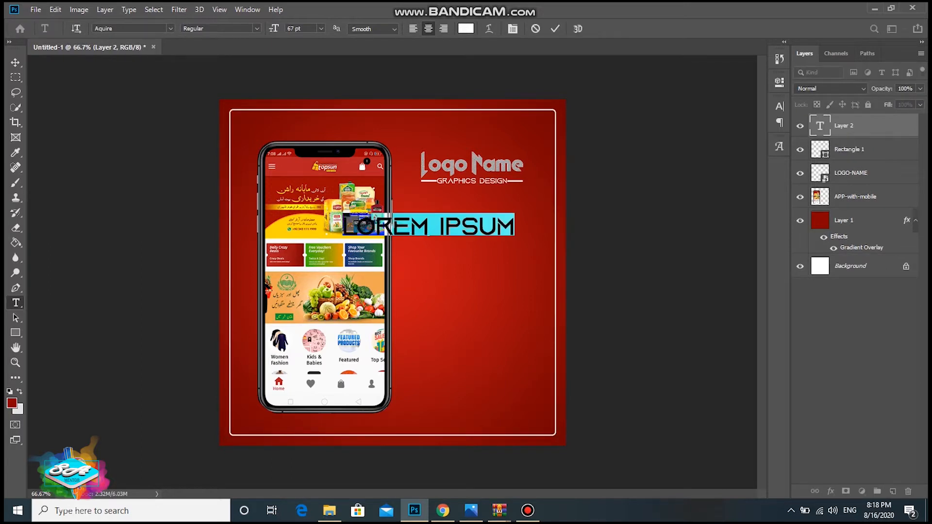
{"action": "type", "text": "FRES"}
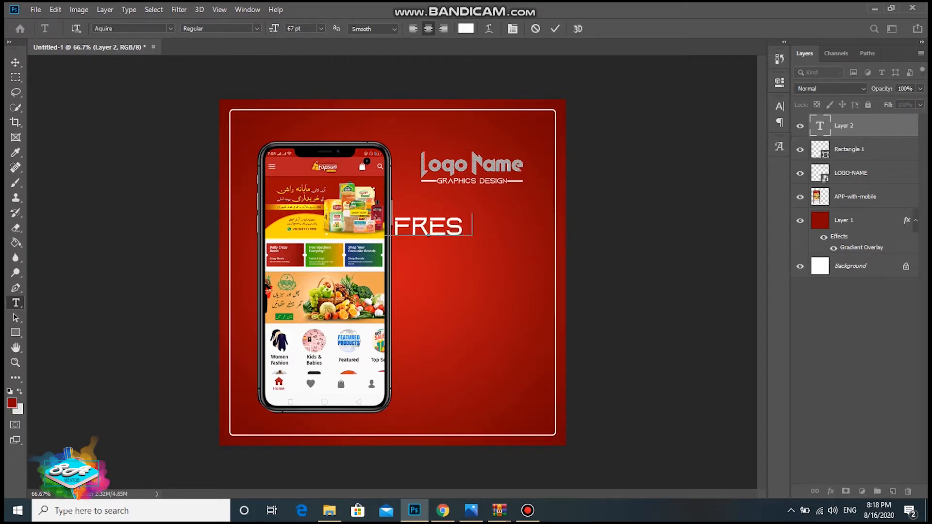
{"action": "type", "text": "H S"}
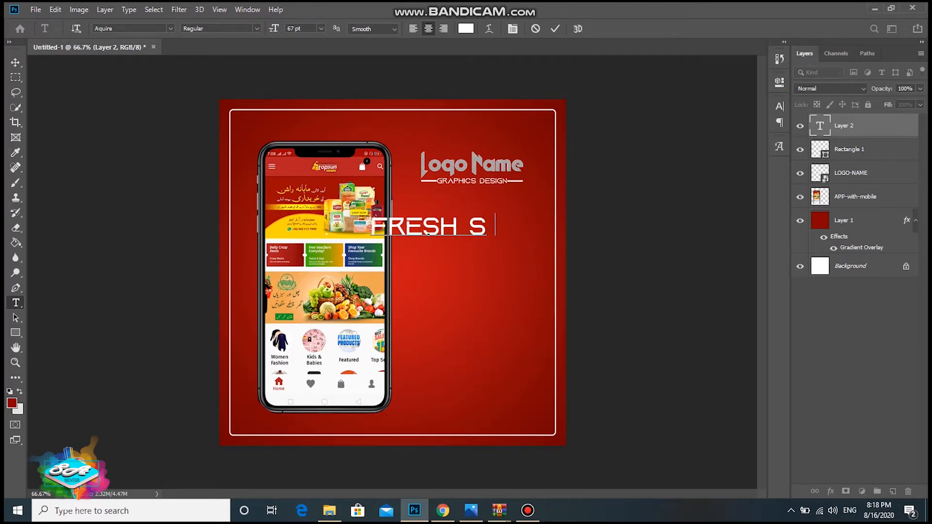
{"action": "type", "text": "TOCK"}
Change the font of the FRESH STOCK text to Forte and position it just below the logo
{"action": "key", "text": "ctrl+a"}
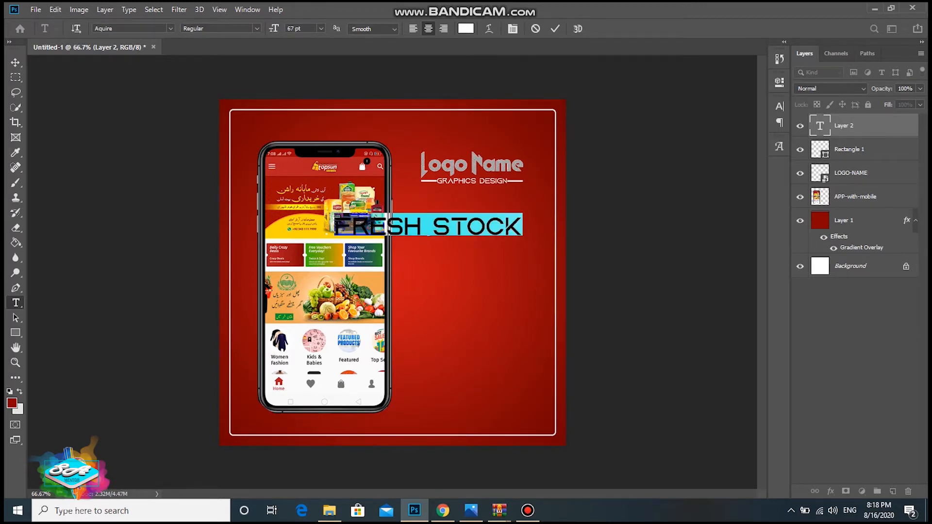
{"action": "left_click_drag", "start_coordinate": [437, 272], "coordinate": [464, 303]}
{"action": "left_click", "coordinate": [170, 29]}
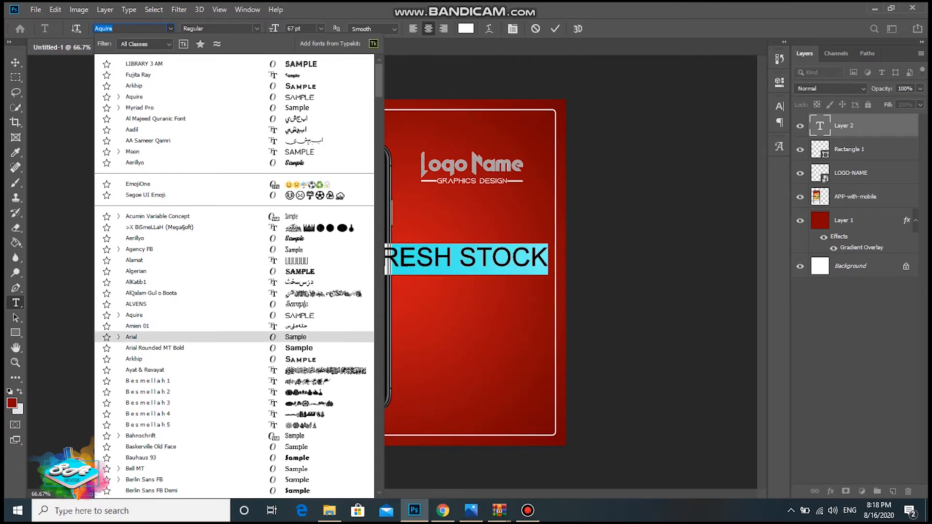
{"action": "scroll", "coordinate": [233, 292], "scroll_direction": "down", "scroll_amount": 5}
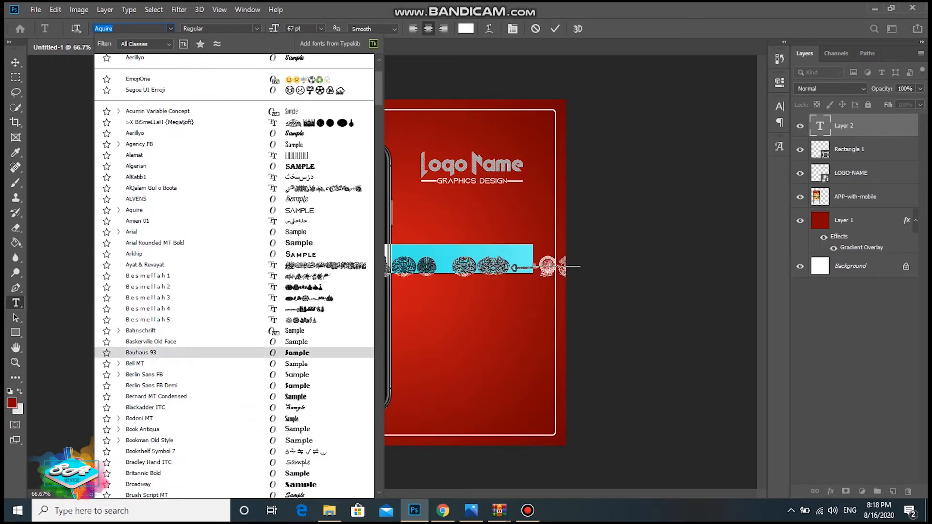
{"action": "scroll", "coordinate": [233, 296], "scroll_direction": "down", "scroll_amount": 7}
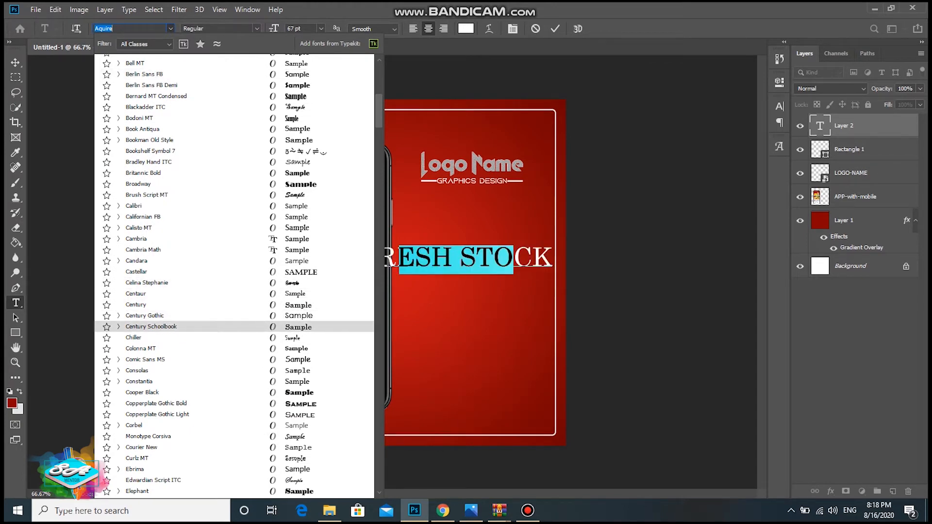
{"action": "scroll", "coordinate": [233, 320], "scroll_direction": "down", "scroll_amount": 3}
{"action": "scroll", "coordinate": [233, 310], "scroll_direction": "down", "scroll_amount": 6}
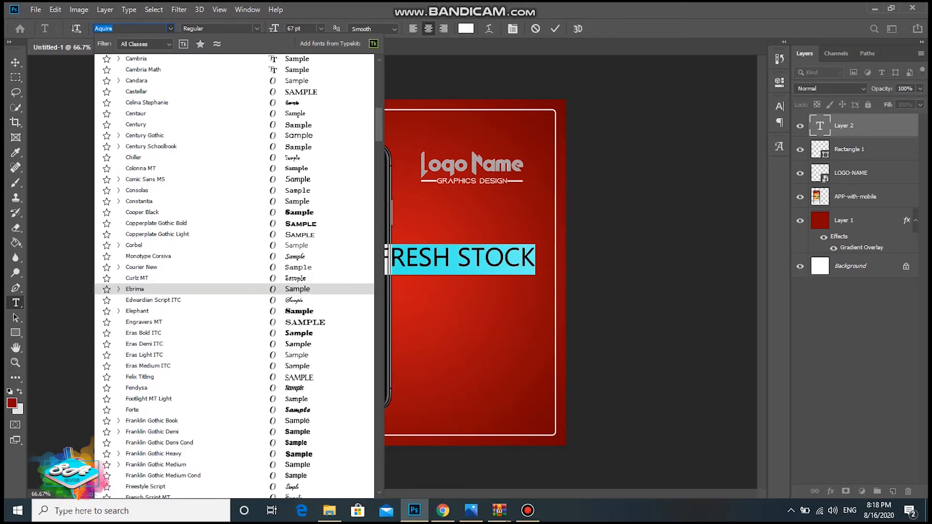
{"action": "scroll", "coordinate": [233, 301], "scroll_direction": "down", "scroll_amount": 5}
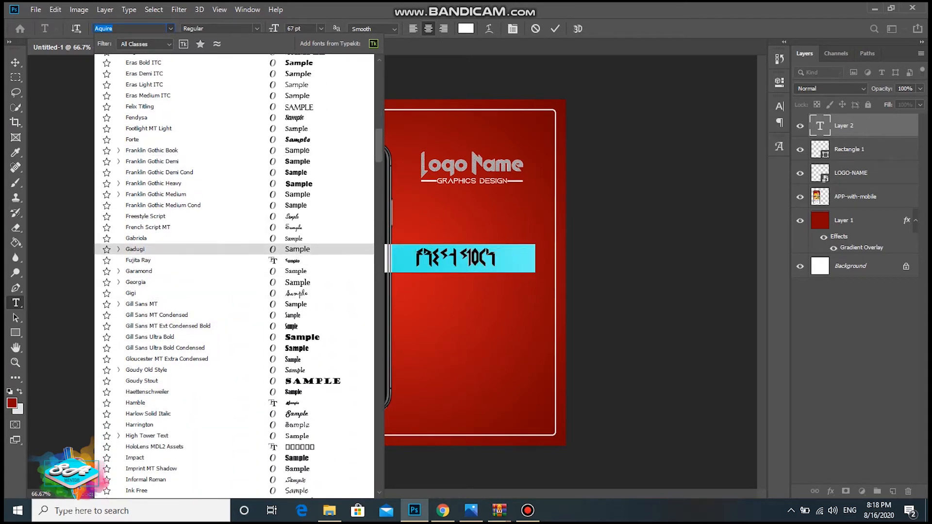
{"action": "left_click", "coordinate": [233, 140]}
{"action": "left_click_drag", "start_coordinate": [459, 311], "coordinate": [474, 272]}
Set the size of the FRESH STOCK text to 56 pt
{"action": "left_click_drag", "start_coordinate": [274, 29], "coordinate": [269, 29]}
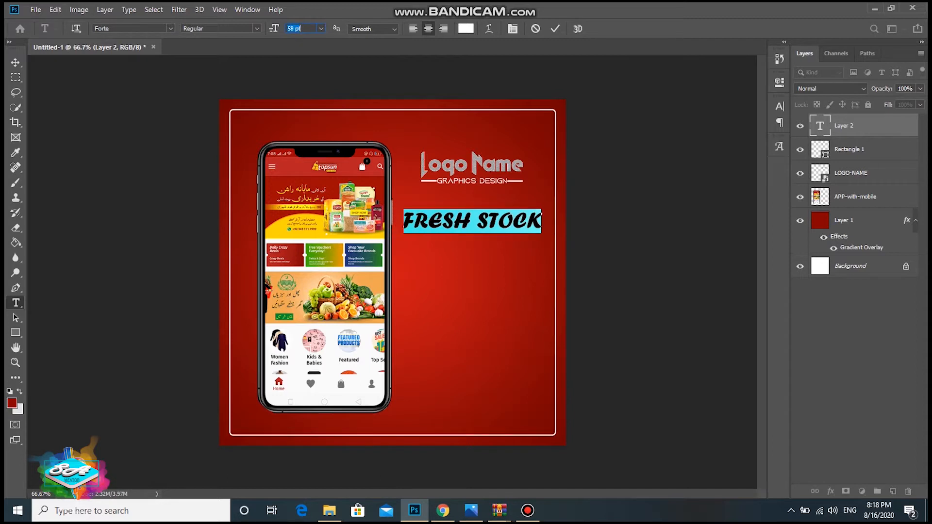
{"action": "key", "text": "Down"}
{"action": "key", "text": "Down"}
{"action": "key", "text": "ctrl+Return"}
Replace the all-capitals heading text with "Fresh Stock"
{"action": "left_click", "coordinate": [444, 221]}
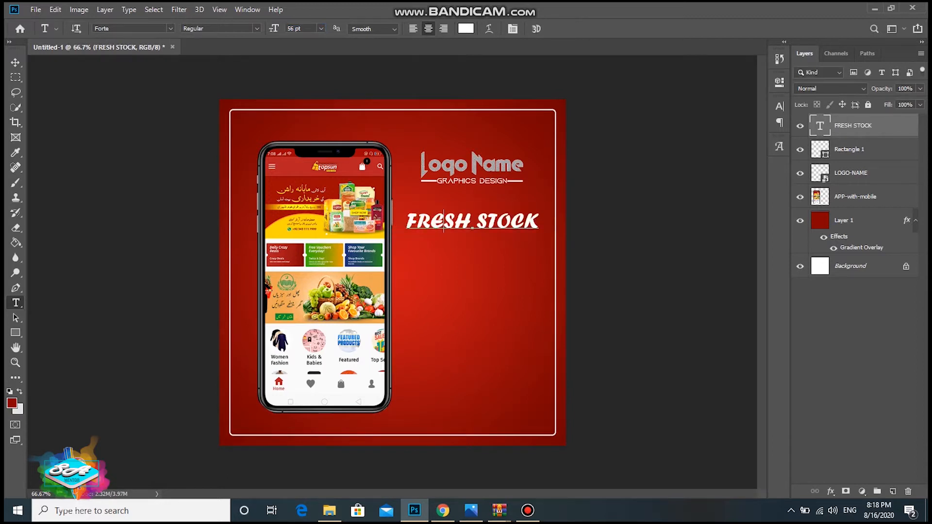
{"action": "key", "text": "ctrl+a"}
{"action": "type", "text": "Fre"}
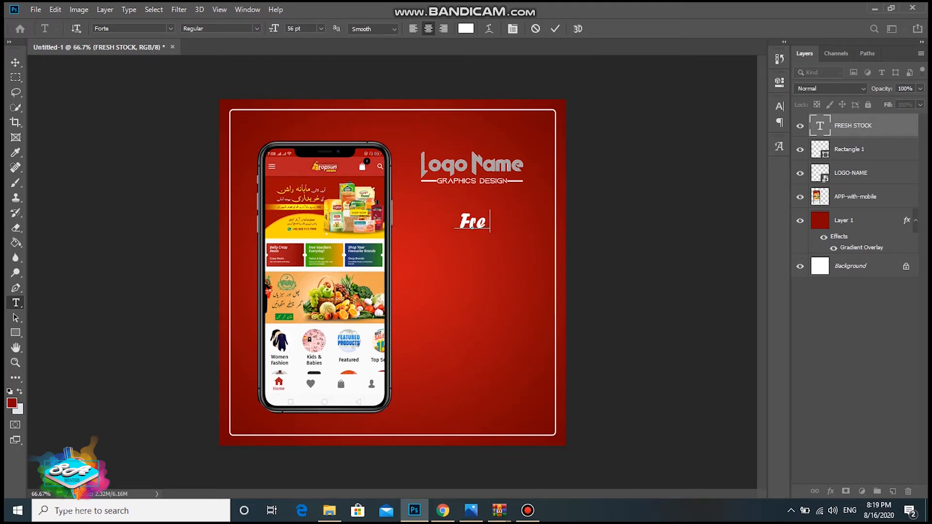
{"action": "type", "text": "sh S"}
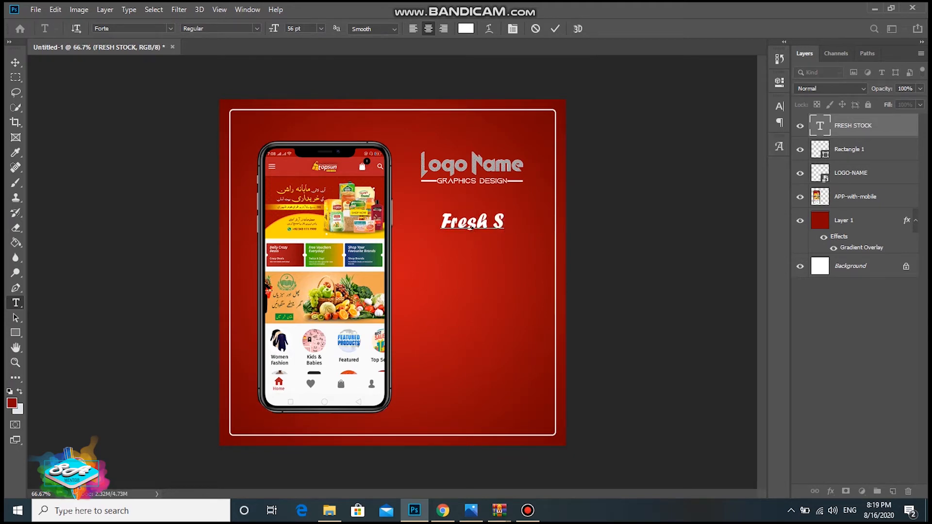
{"action": "type", "text": "tock"}
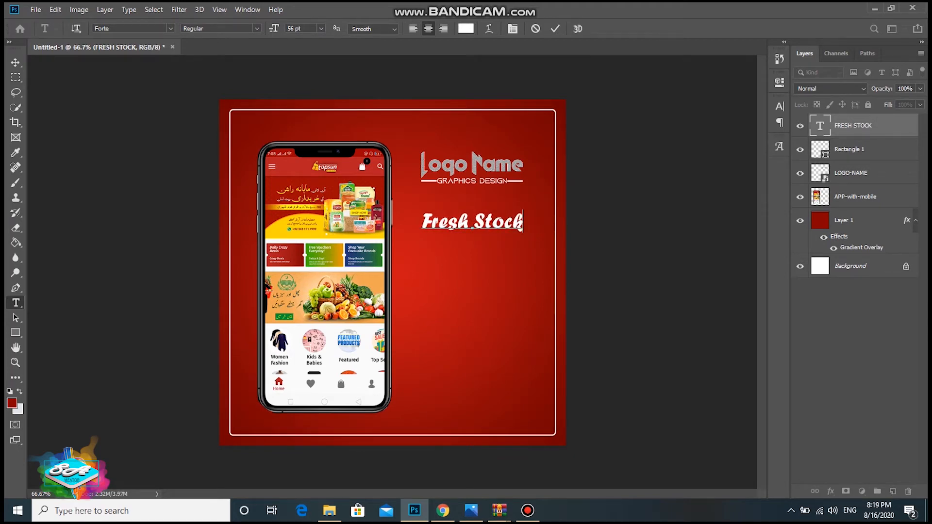
Change the font of the Fresh Stock heading to Oaklash and commit the text
{"action": "key", "text": "ctrl+a"}
{"action": "left_click", "coordinate": [170, 28]}
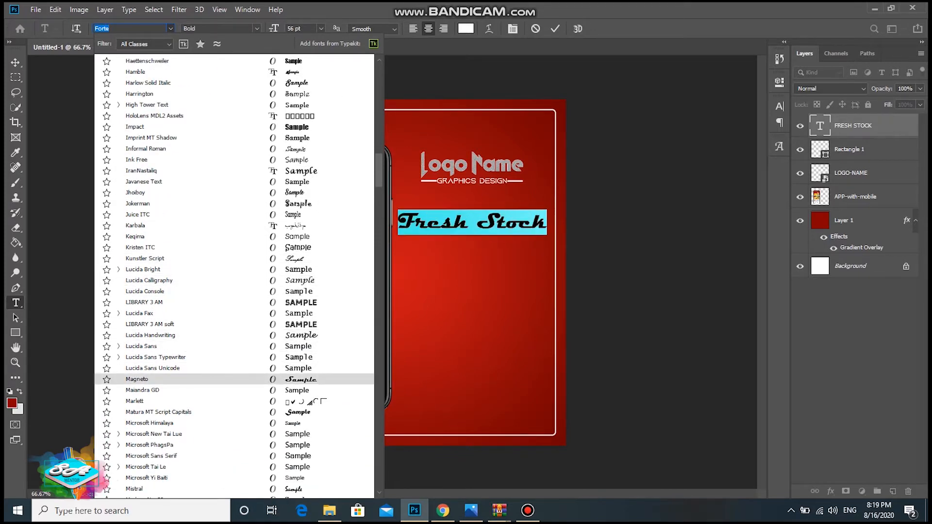
{"action": "scroll", "coordinate": [300, 379], "scroll_direction": "down", "scroll_amount": 5}
{"action": "left_click", "coordinate": [301, 379]}
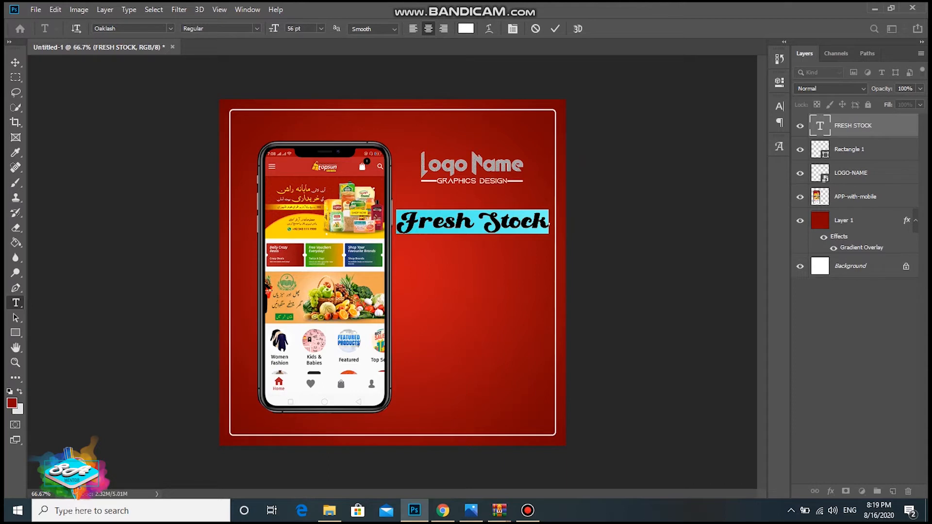
{"action": "key", "text": "ctrl+Return"}
{"action": "left_click", "coordinate": [518, 224]}
{"action": "key", "text": "ctrl+a"}
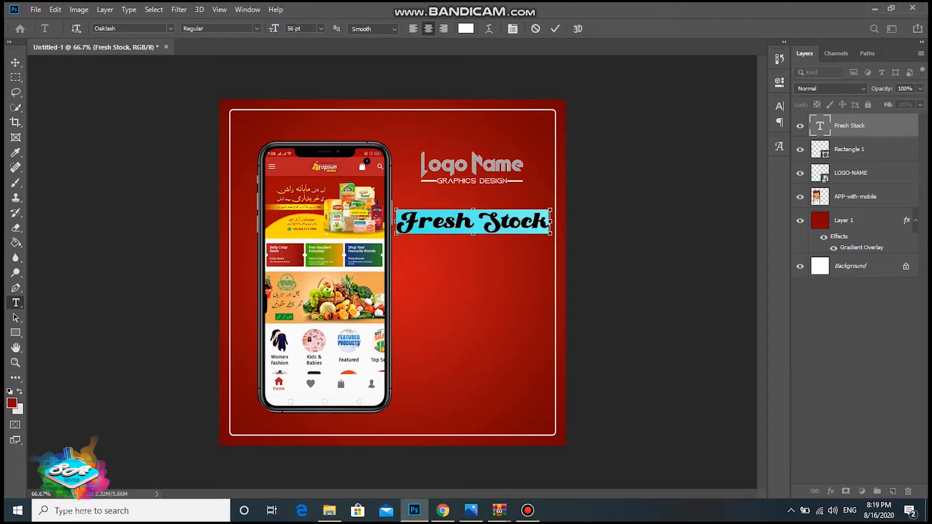
{"action": "left_click", "coordinate": [555, 29]}
Reduce the Fresh Stock layer's fill to 0% and give it a white stroke so that only the outline shows
{"action": "left_click", "coordinate": [919, 104]}
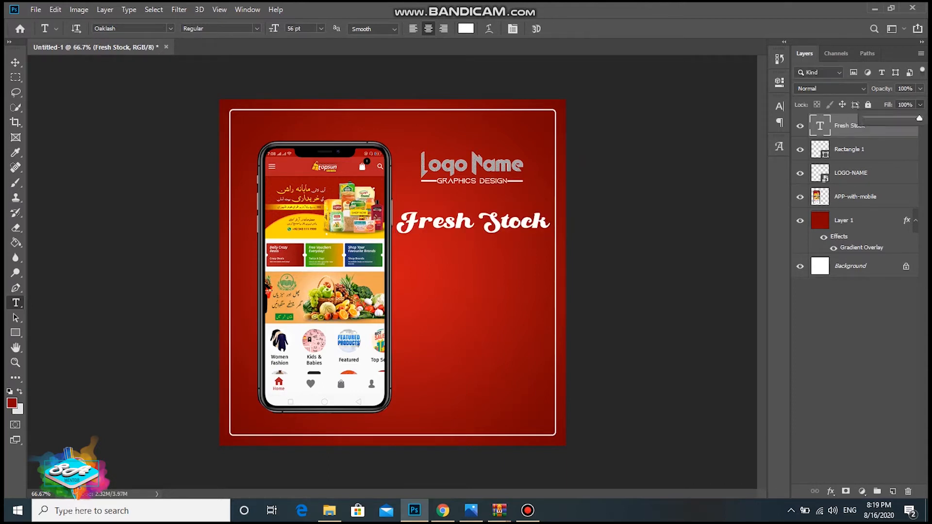
{"action": "left_click_drag", "start_coordinate": [918, 118], "coordinate": [863, 118]}
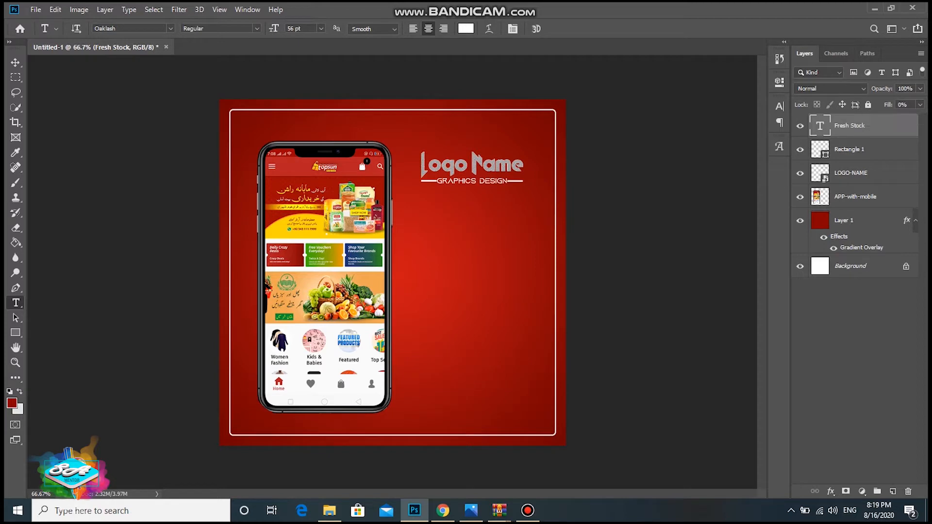
{"action": "double_click", "coordinate": [884, 126]}
{"action": "left_click", "coordinate": [484, 259]}
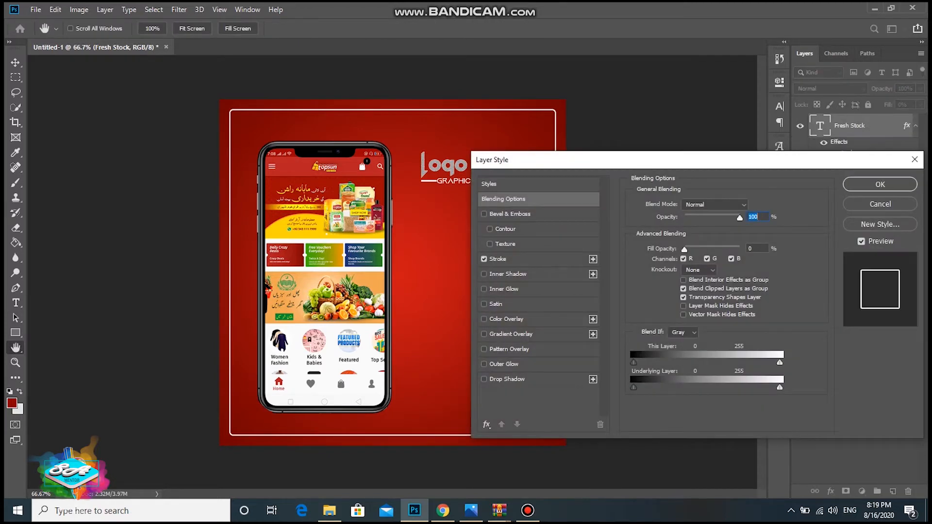
{"action": "left_click", "coordinate": [880, 185]}
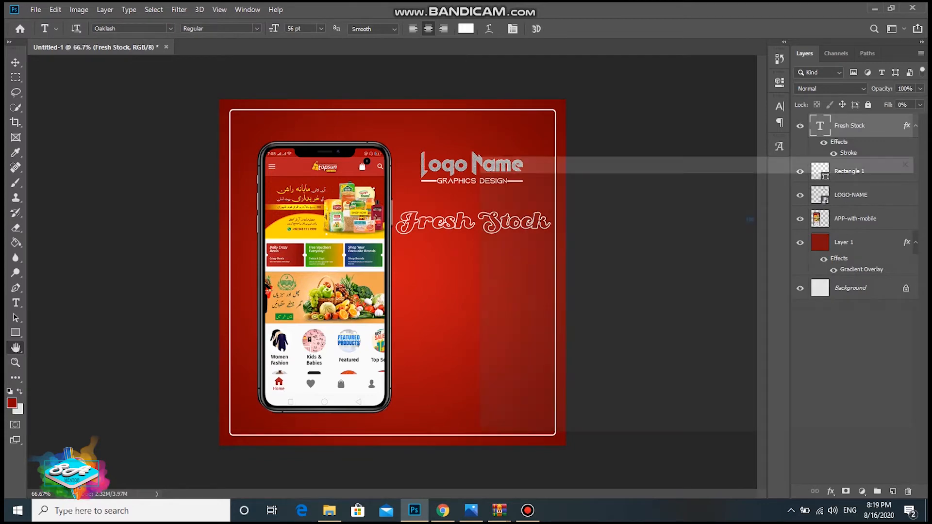
Add a drop shadow to the Fresh Stock layer and open the shadow's colour for editing
{"action": "double_click", "coordinate": [885, 126]}
{"action": "left_click_drag", "start_coordinate": [570, 161], "coordinate": [670, 159]}
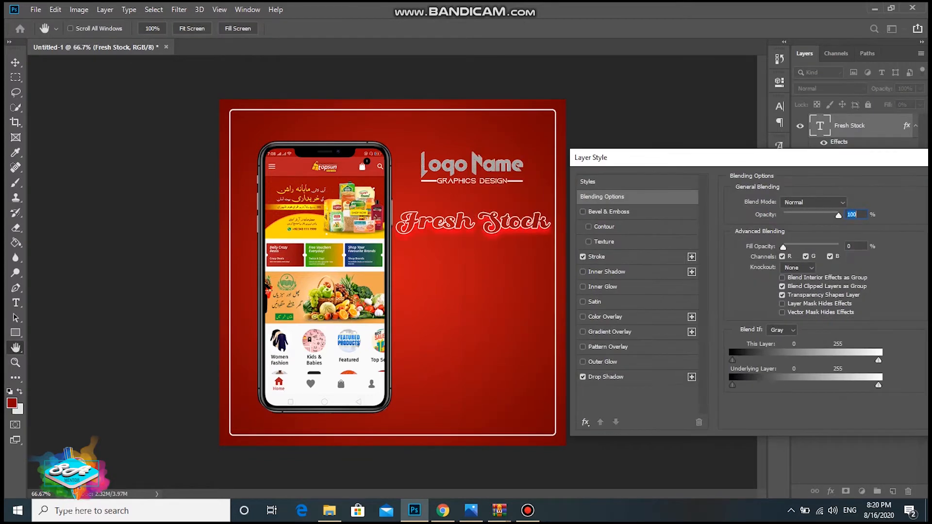
{"action": "left_click", "coordinate": [606, 377]}
{"action": "left_click", "coordinate": [849, 203]}
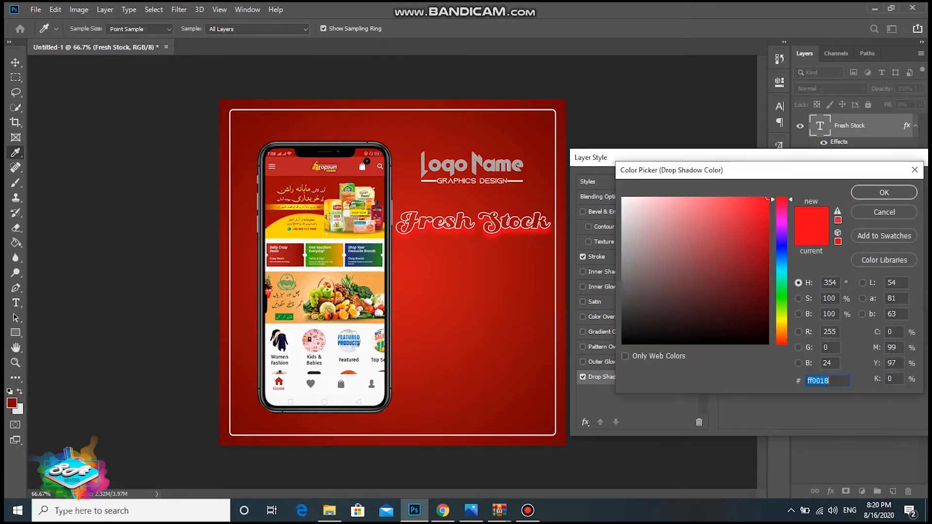
Try white (ffffff) and mid grey (808080) as the heading's drop shadow colour
{"action": "left_click", "coordinate": [752, 197]}
{"action": "type", "text": "ffffff"}
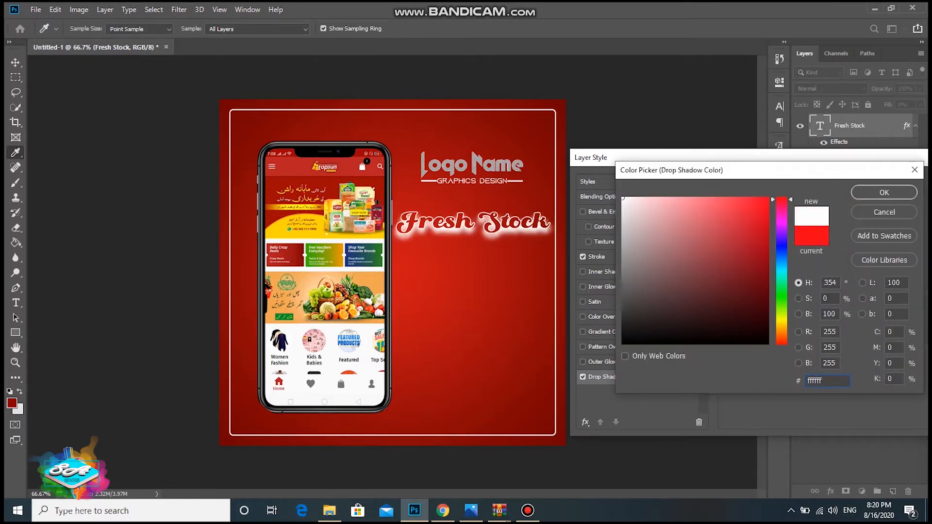
{"action": "left_click", "coordinate": [768, 198]}
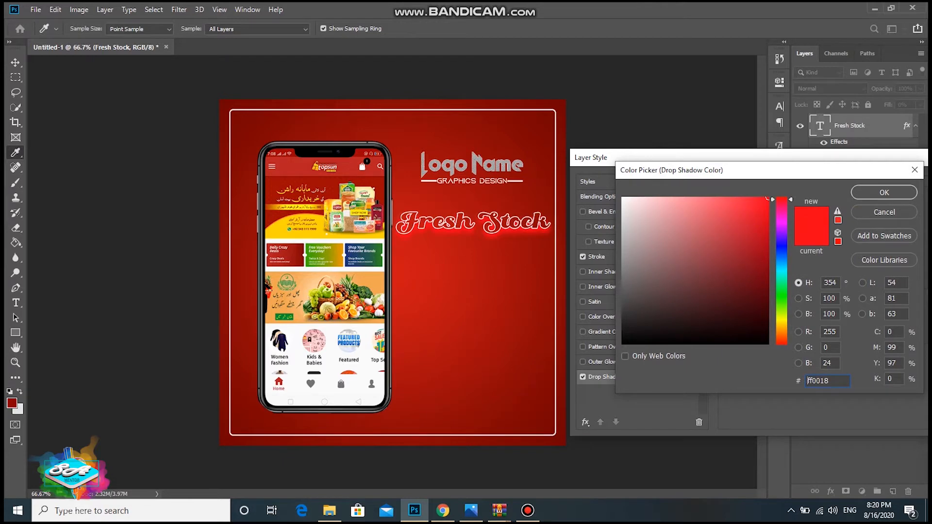
{"action": "left_click_drag", "start_coordinate": [767, 198], "coordinate": [622, 270]}
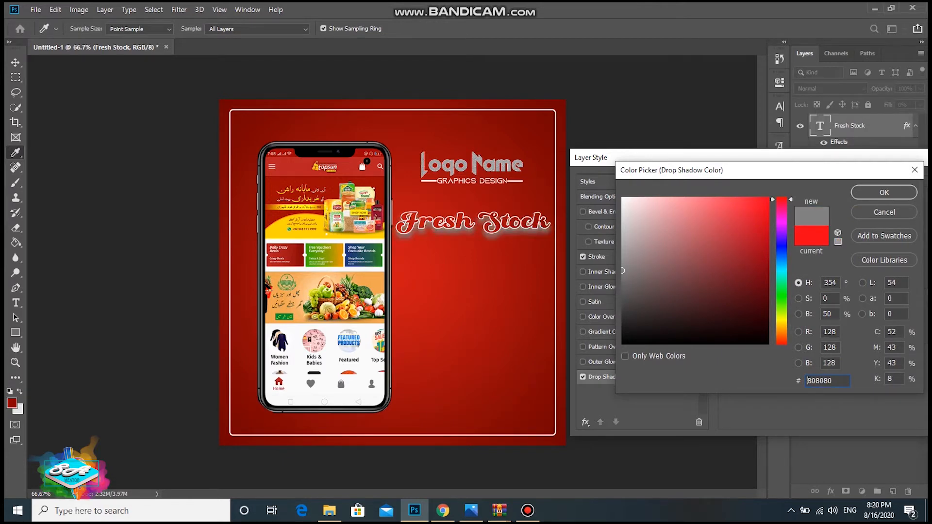
Set the drop shadow colour to the yellow fdd80e sampled from the banner on the phone screen
{"action": "left_click", "coordinate": [318, 233]}
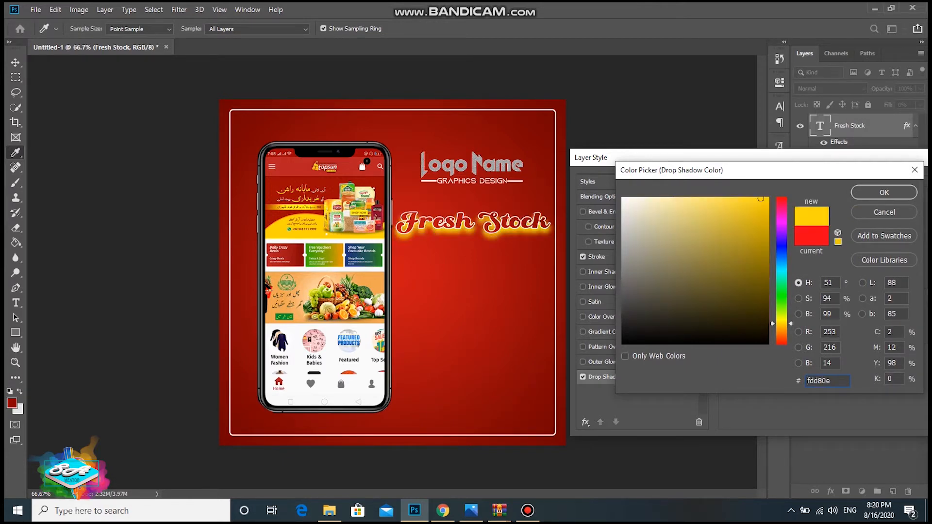
{"action": "left_click", "coordinate": [883, 192]}
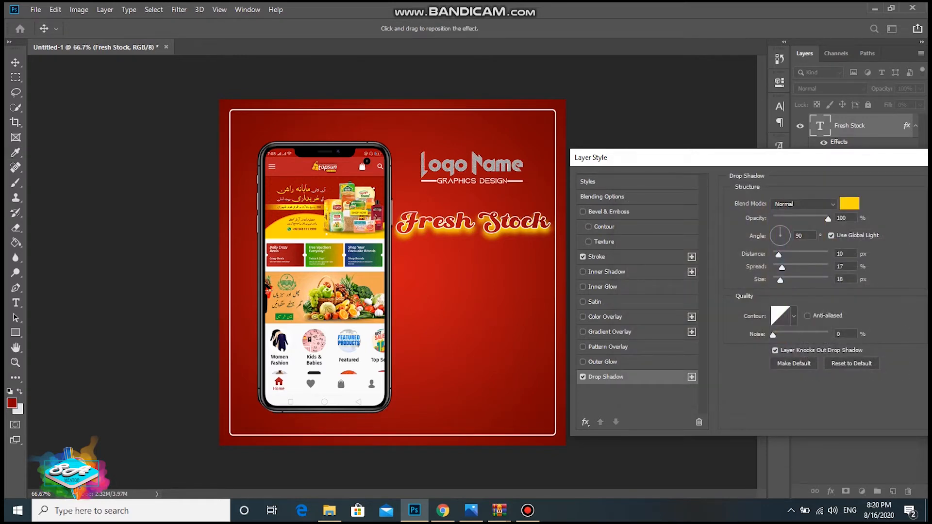
Set the drop shadow's spread to 2% and its size to 8 px
{"action": "left_click_drag", "start_coordinate": [782, 268], "coordinate": [772, 280]}
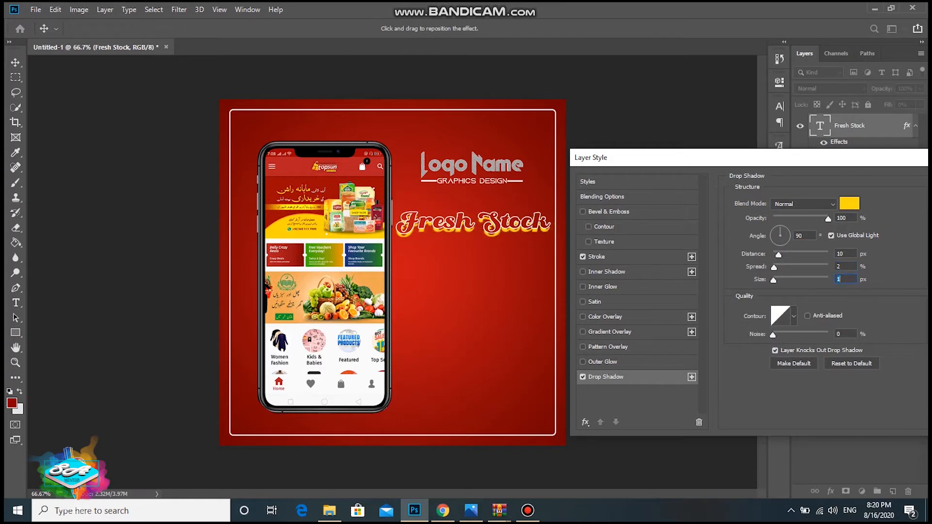
{"action": "key", "text": "Up"}
{"action": "key", "text": "Up"}
{"action": "key", "text": "Up"}
{"action": "key", "text": "Up"}
{"action": "key", "text": "Up"}
{"action": "key", "text": "Up"}
{"action": "key", "text": "Up"}
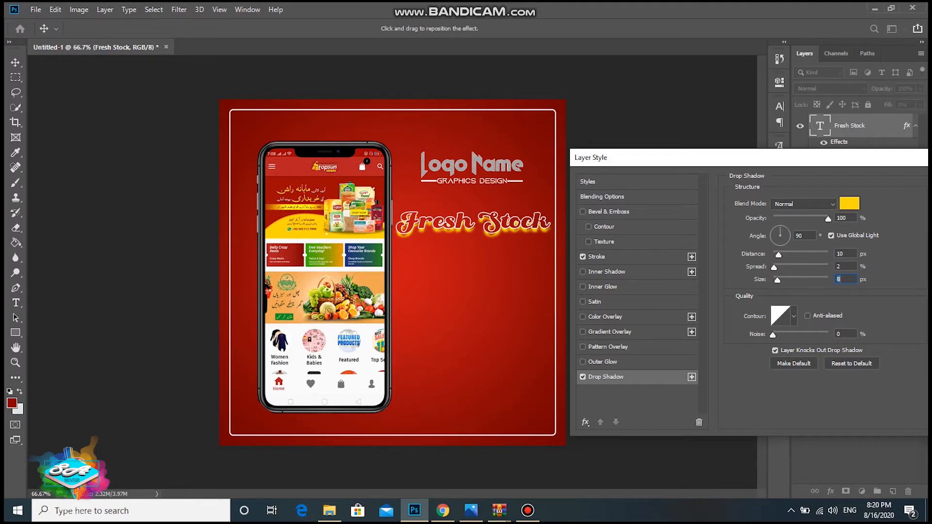
Raise the drop shadow's spread to 15%
{"action": "key", "text": "shift+Tab"}
{"action": "key", "text": "Up"}
{"action": "key", "text": "Up"}
{"action": "key", "text": "Up"}
{"action": "key", "text": "Up"}
{"action": "key", "text": "Up"}
{"action": "key", "text": "Up"}
{"action": "key", "text": "Up"}
{"action": "key", "text": "Up"}
{"action": "key", "text": "Up"}
{"action": "key", "text": "Up"}
{"action": "key", "text": "Up"}
{"action": "key", "text": "Up"}
Set the drop shadow's distance to 4 px, lower its opacity moderately and apply the layer style
{"action": "key", "text": "shift+Tab"}
{"action": "key", "text": "Down"}
{"action": "key", "text": "Down"}
{"action": "key", "text": "Down"}
{"action": "key", "text": "Down"}
{"action": "key", "text": "Down"}
{"action": "key", "text": "Down"}
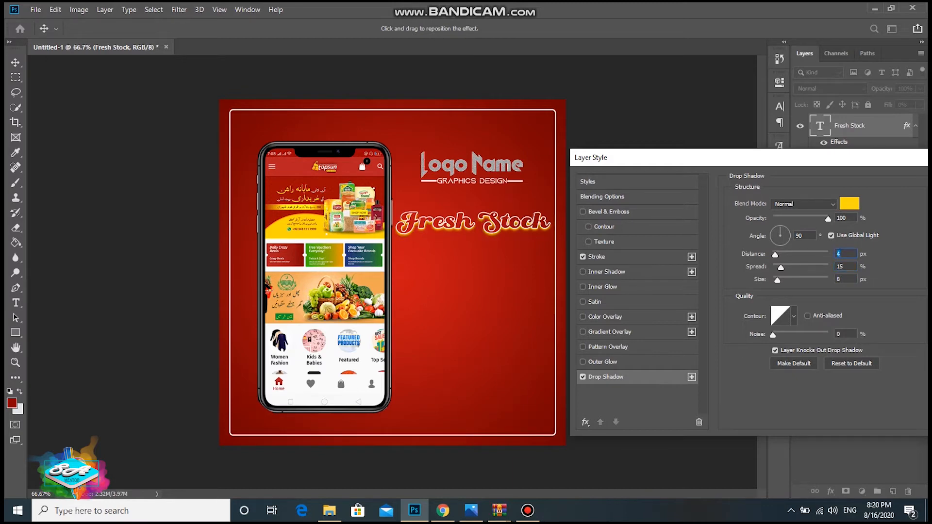
{"action": "left_click_drag", "start_coordinate": [828, 218], "coordinate": [810, 219]}
{"action": "left_click_drag", "start_coordinate": [824, 160], "coordinate": [767, 163]}
{"action": "left_click", "coordinate": [905, 185]}
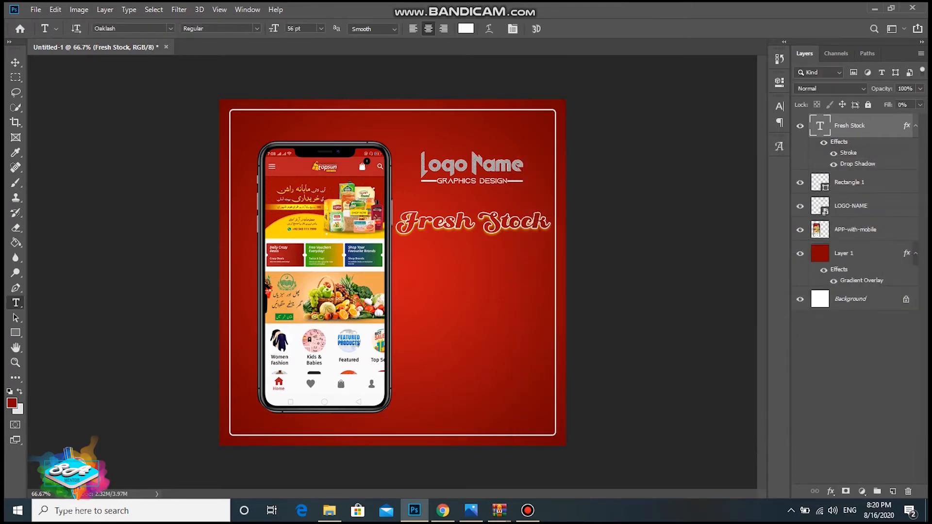
Add a new text layer reading "Fruit & Vegetable" below the Fresh Stock text
{"action": "left_click", "coordinate": [416, 284]}
{"action": "type", "text": "F"}
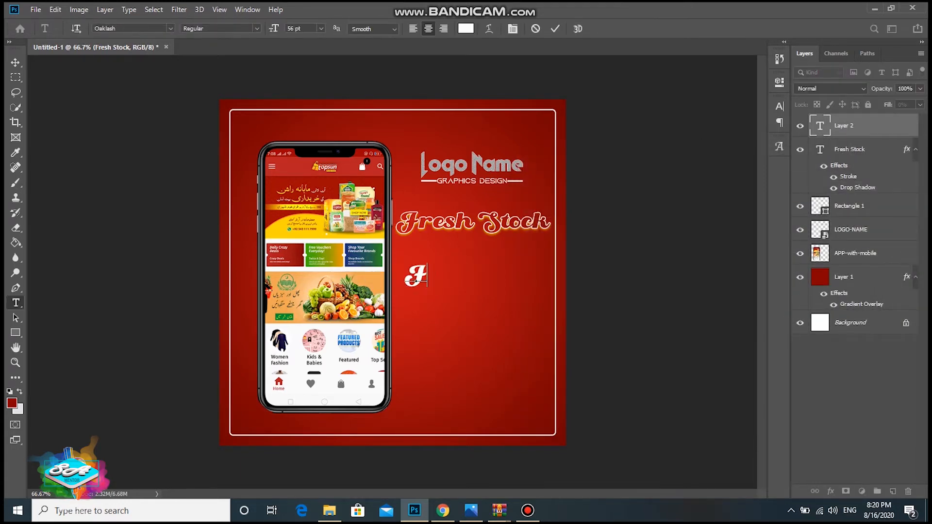
{"action": "type", "text": "ruit & ve"}
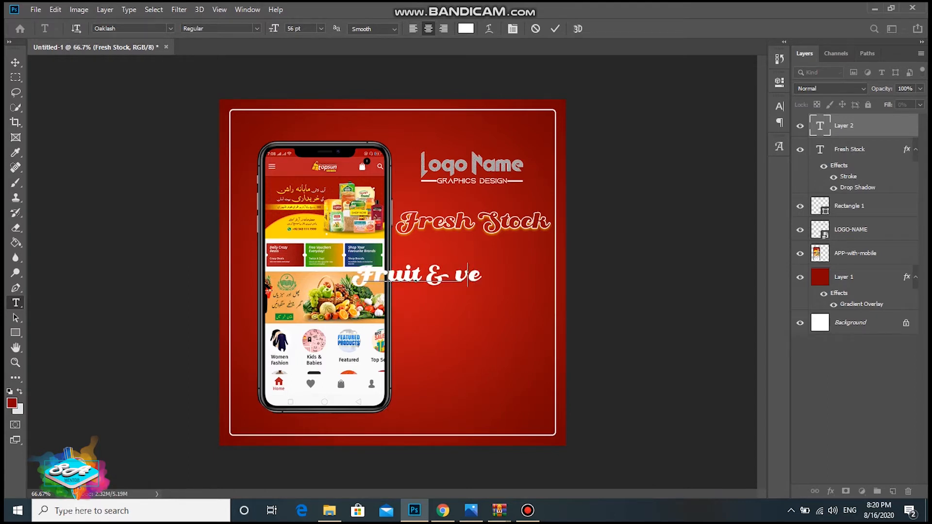
{"action": "key", "text": "BackSpace"}
{"action": "key", "text": "BackSpace"}
{"action": "type", "text": "Vegetable"}
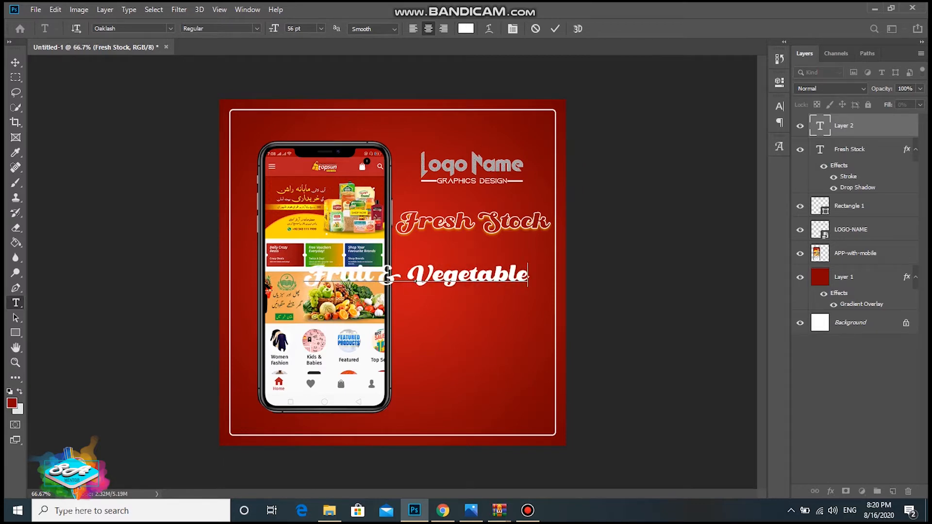
Set the Fruit & Vegetable text in Moon Light at 36 pt and place it directly beneath Fresh Stock
{"action": "key", "text": "ctrl+a"}
{"action": "left_click", "coordinate": [170, 29]}
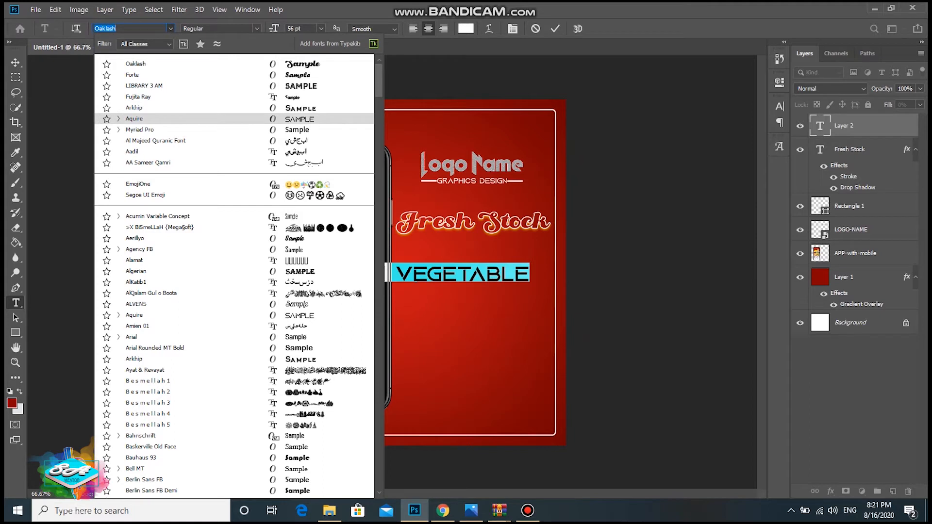
{"action": "key", "text": "Down"}
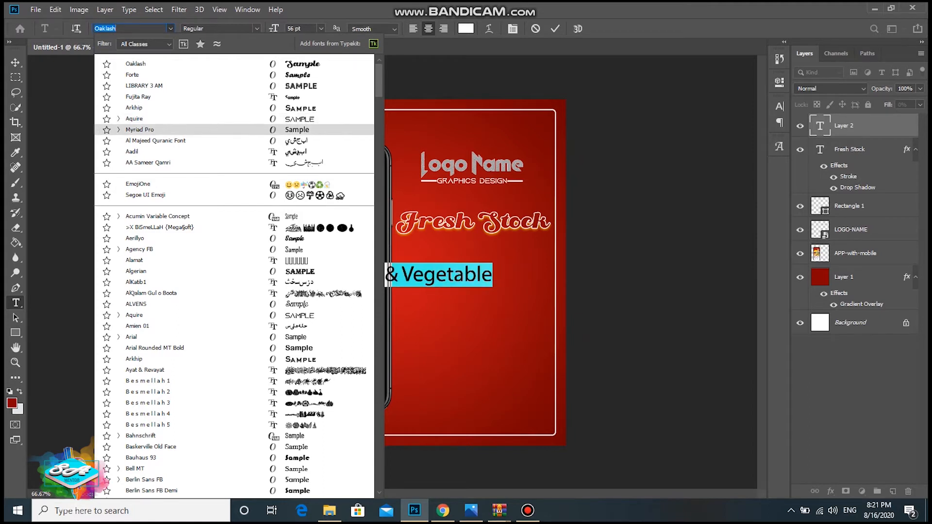
{"action": "key", "text": "Down"}
{"action": "key", "text": "Down"}
{"action": "key", "text": "Down"}
{"action": "key", "text": "Down"}
{"action": "key", "text": "Down"}
{"action": "key", "text": "Down"}
{"action": "key", "text": "Down"}
{"action": "key", "text": "Down"}
{"action": "key", "text": "Down"}
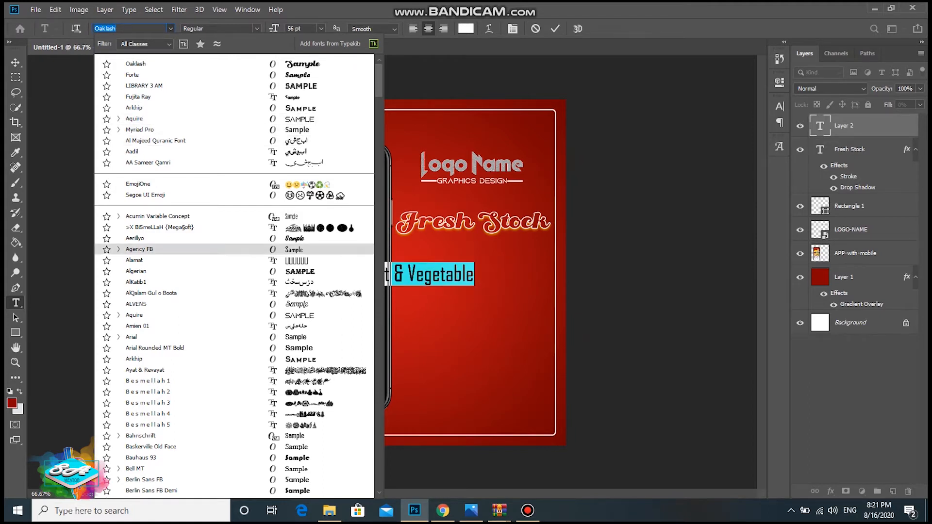
{"action": "key", "text": "Down"}
{"action": "key", "text": "Down"}
{"action": "key", "text": "Down"}
{"action": "key", "text": "Down"}
{"action": "key", "text": "Down"}
{"action": "key", "text": "Down"}
{"action": "key", "text": "Down"}
{"action": "key", "text": "Down"}
{"action": "key", "text": "Down"}
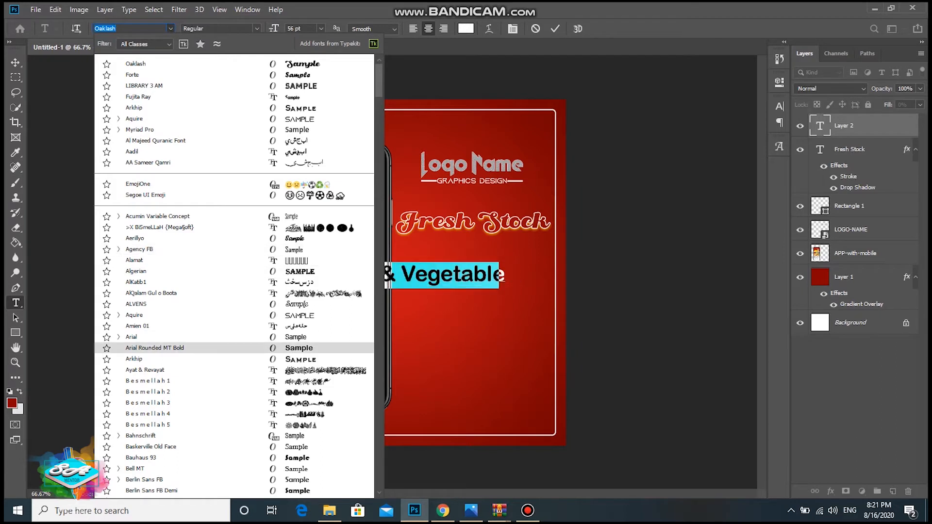
{"action": "key", "text": "Up"}
{"action": "key", "text": "Down"}
{"action": "key", "text": "Down"}
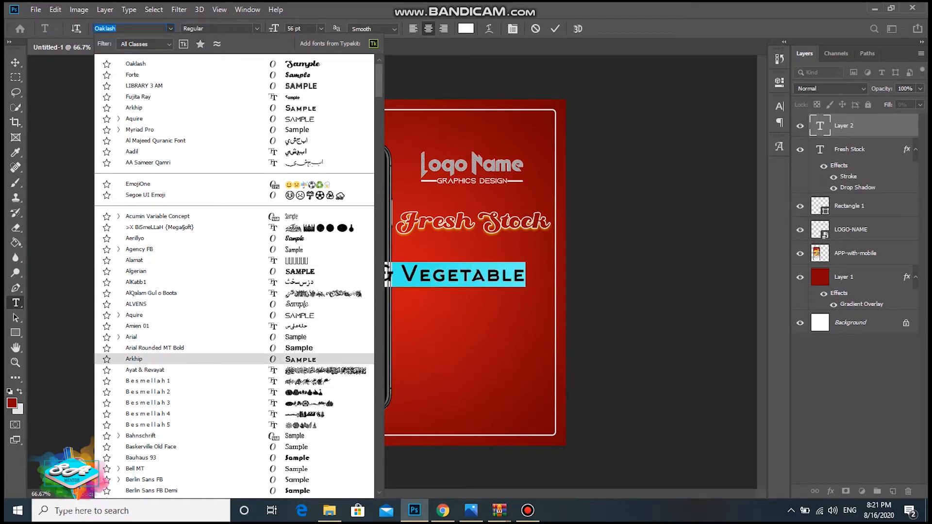
{"action": "key", "text": "Down"}
{"action": "key", "text": "Down"}
{"action": "key", "text": "Down"}
{"action": "key", "text": "Down"}
{"action": "key", "text": "Down"}
{"action": "key", "text": "Down"}
{"action": "key", "text": "Down"}
{"action": "key", "text": "Down"}
{"action": "key", "text": "Down"}
{"action": "key", "text": "Down"}
{"action": "key", "text": "Down"}
{"action": "key", "text": "Down"}
{"action": "key", "text": "Down"}
{"action": "key", "text": "Down"}
{"action": "key", "text": "Down"}
{"action": "key", "text": "Down"}
{"action": "key", "text": "Down"}
{"action": "key", "text": "Down"}
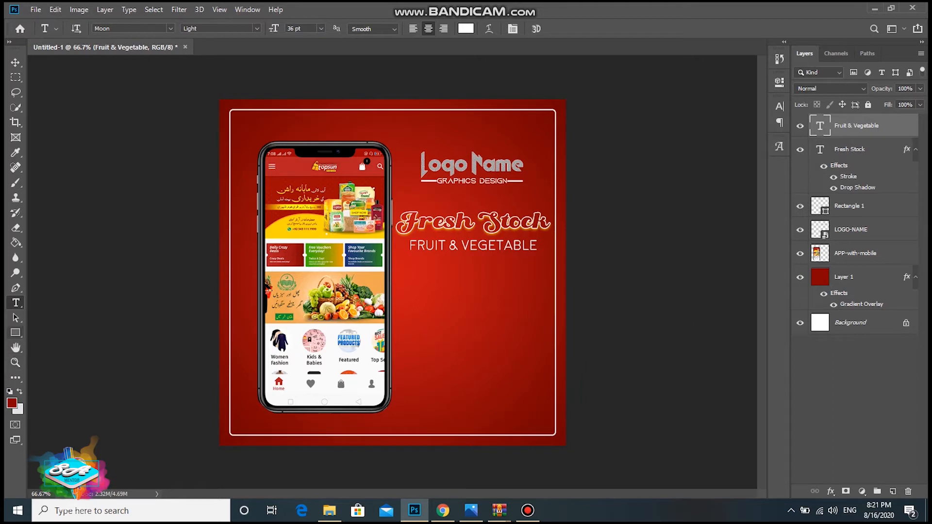
Draw a rectangle about 355 x 53 px around the Fruit & Vegetable text and move it behind the text layer
{"action": "key", "text": "u"}
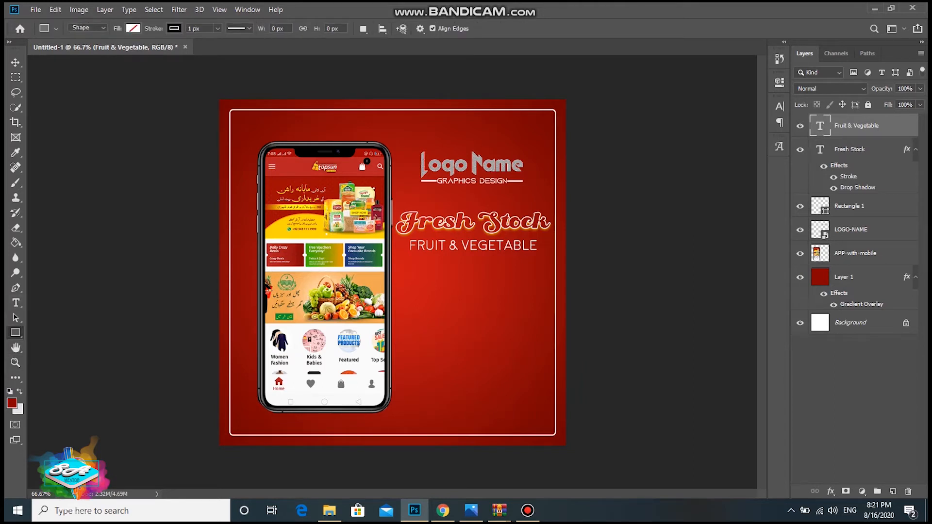
{"action": "left_click_drag", "start_coordinate": [403, 256], "coordinate": [541, 236]}
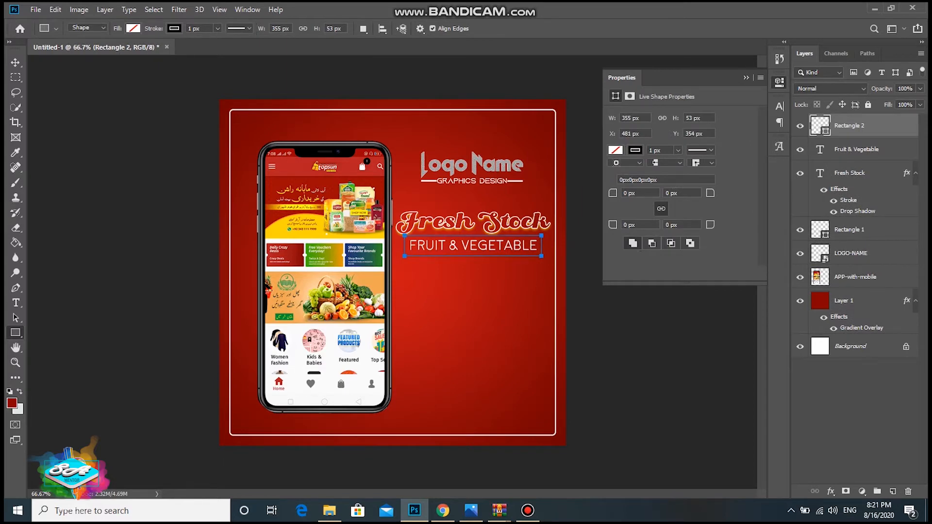
{"action": "key", "text": "ctrl+bracketleft"}
Fill the rectangle with the yellow fedb29 sampled from the banner on the phone screen
{"action": "left_click", "coordinate": [616, 150]}
{"action": "left_click", "coordinate": [670, 234]}
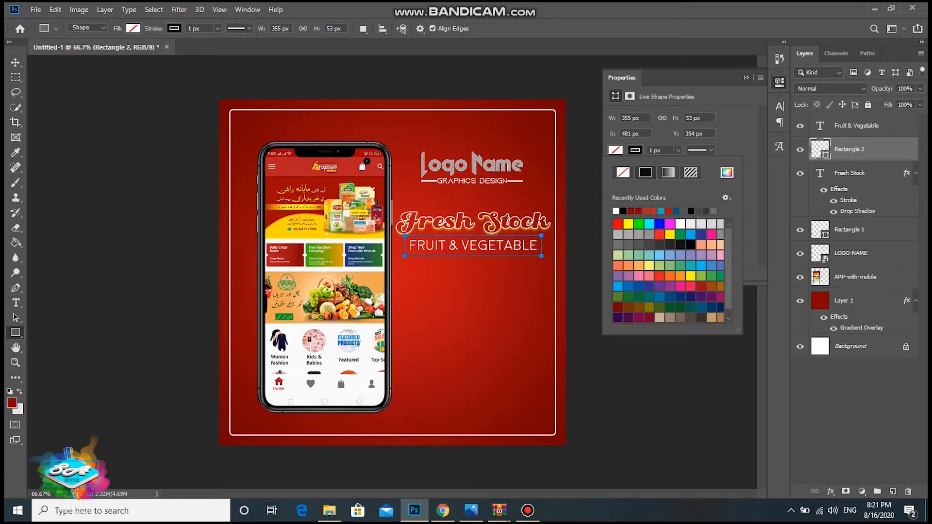
{"action": "left_click", "coordinate": [726, 172]}
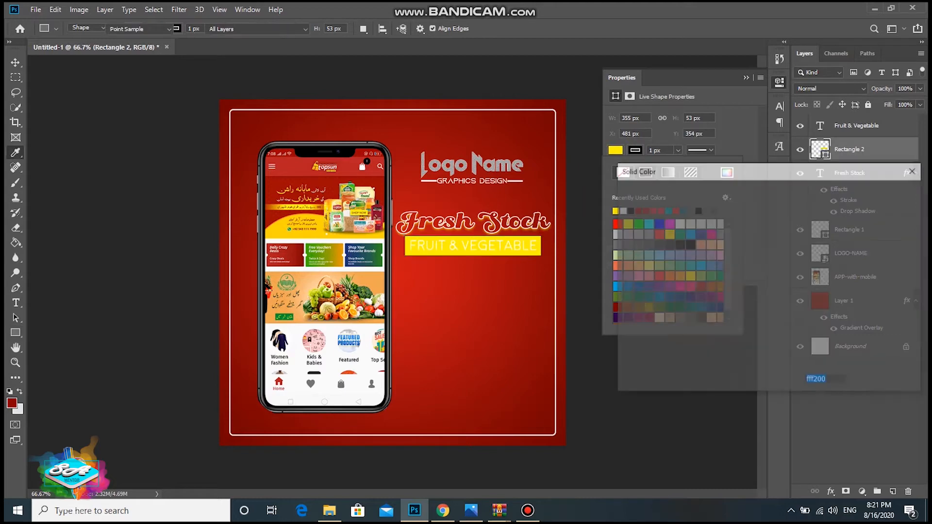
{"action": "left_click", "coordinate": [278, 226]}
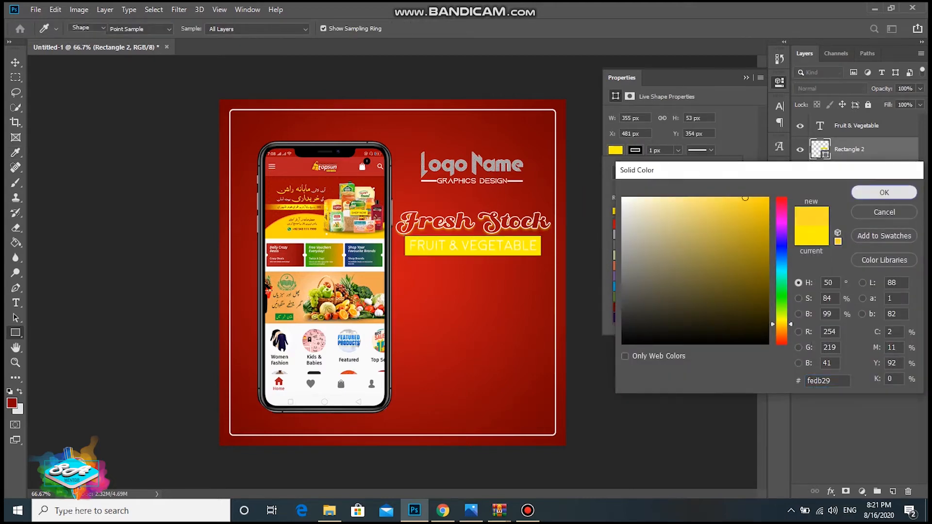
{"action": "key", "text": "Return"}
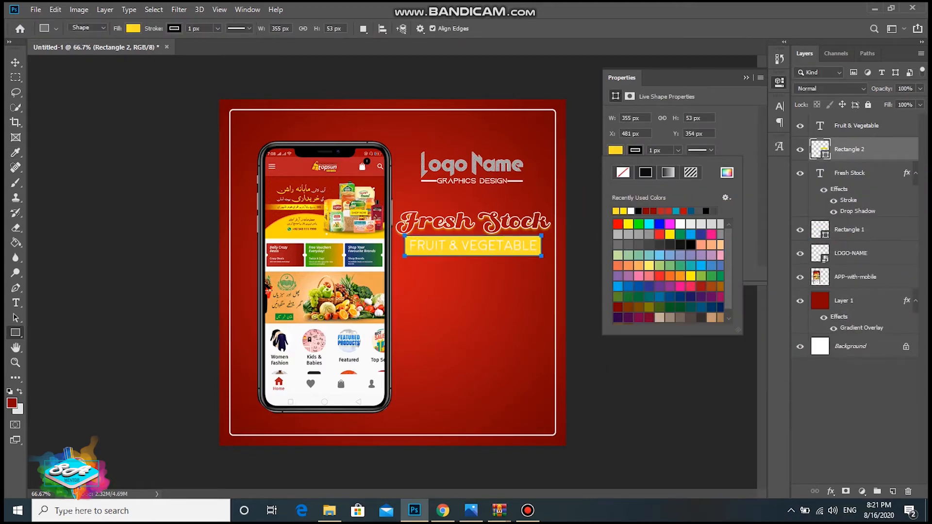
Set the Fruit & Vegetable text colour to the dark red 830505
{"action": "double_click", "coordinate": [819, 125]}
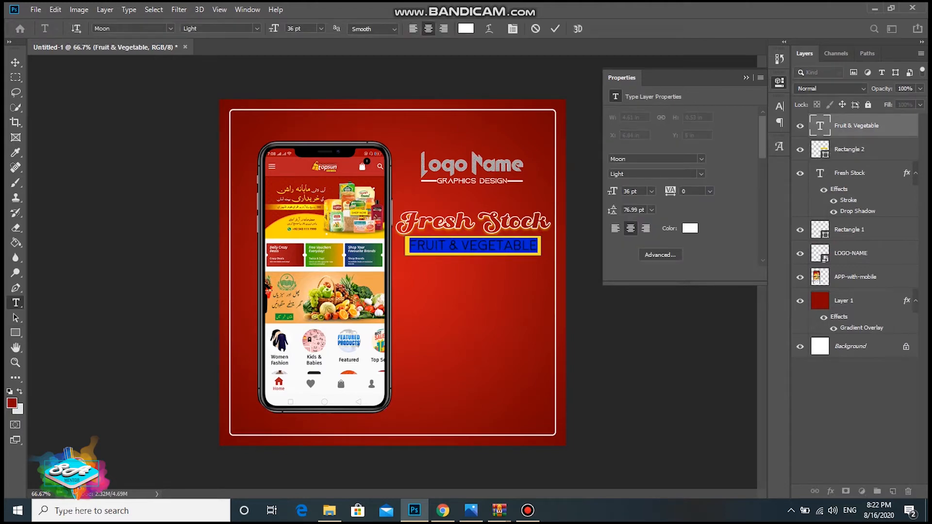
{"action": "left_click", "coordinate": [689, 228]}
{"action": "left_click", "coordinate": [560, 262]}
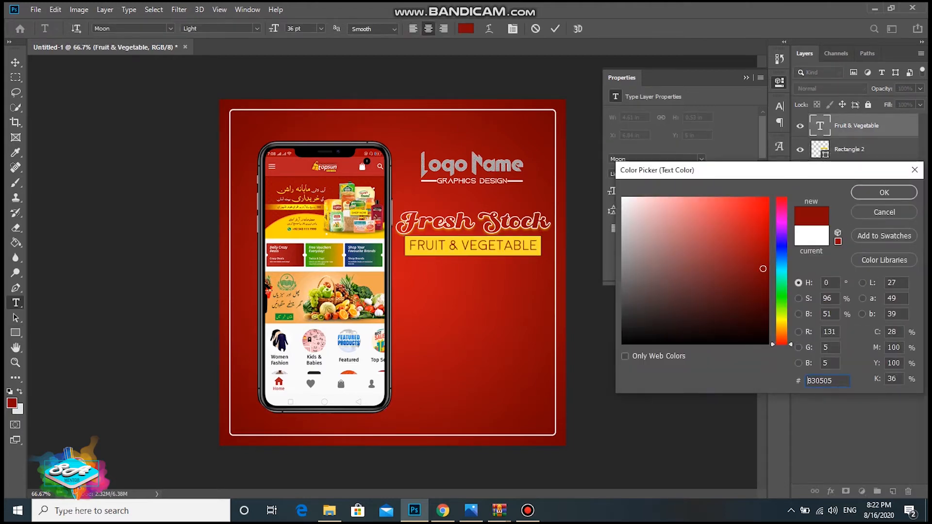
{"action": "left_click", "coordinate": [884, 192]}
Remove the outline stroke from the yellow rectangle behind the Fruit & Vegetable text
{"action": "left_click", "coordinate": [15, 332]}
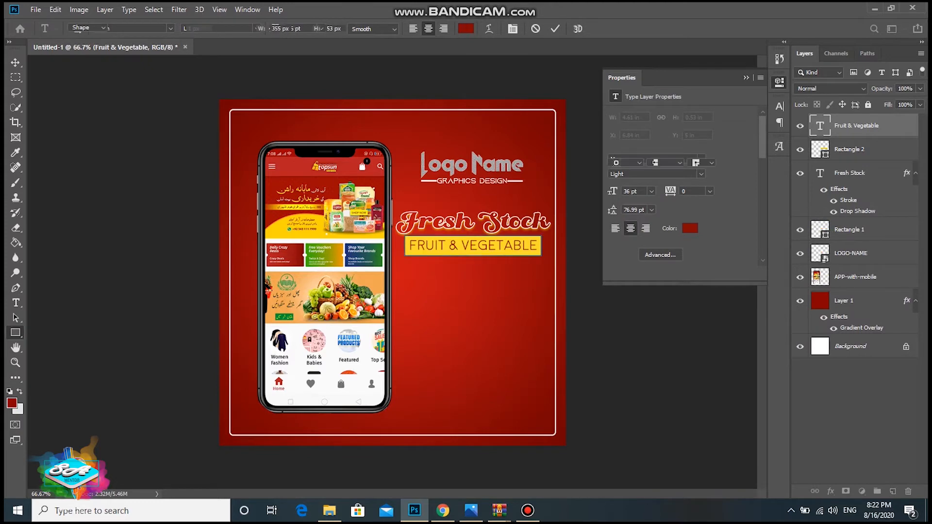
{"action": "left_click", "coordinate": [849, 150]}
{"action": "left_click", "coordinate": [615, 150]}
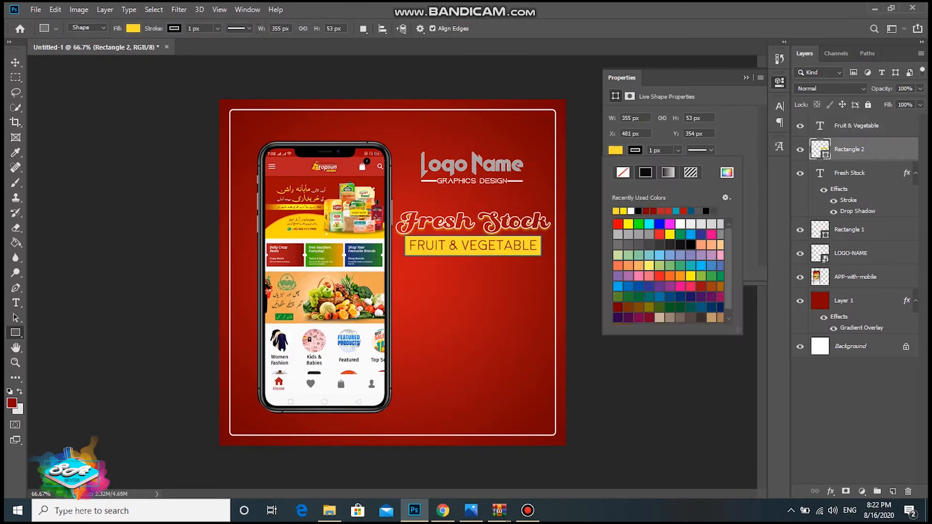
{"action": "left_click", "coordinate": [623, 172]}
Align the Fruit & Vegetable text and the yellow rectangle on their horizontal and vertical centres
{"action": "key", "text": "v"}
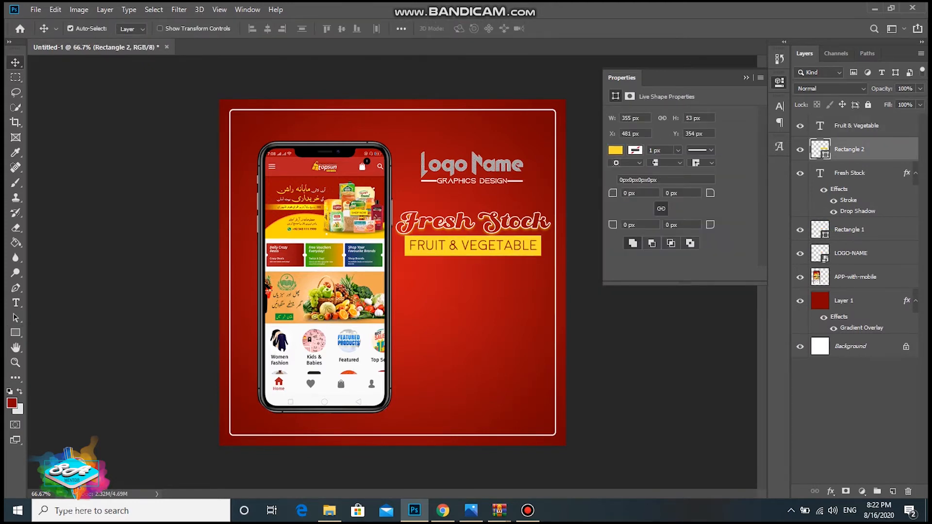
{"action": "left_click", "coordinate": [856, 126]}
{"action": "left_click", "coordinate": [849, 149], "text": "shift"}
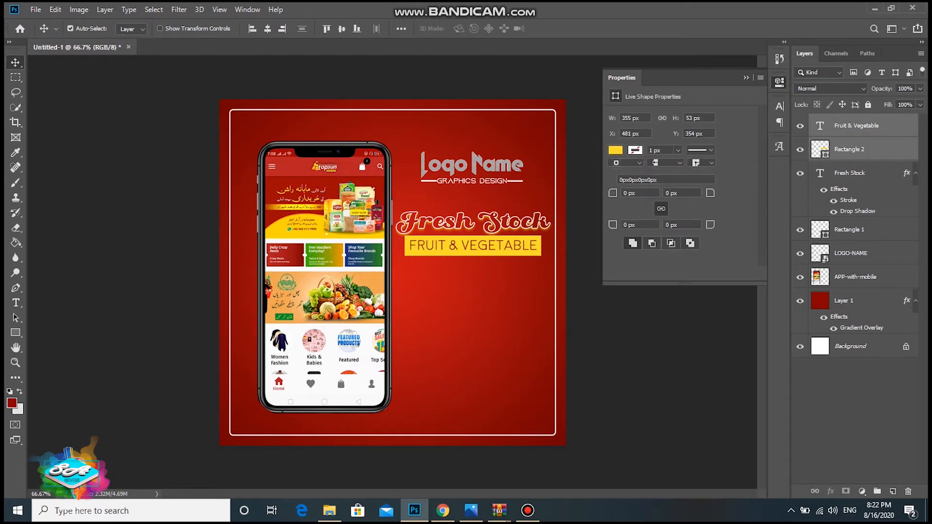
{"action": "left_click", "coordinate": [267, 28]}
{"action": "left_click", "coordinate": [341, 28]}
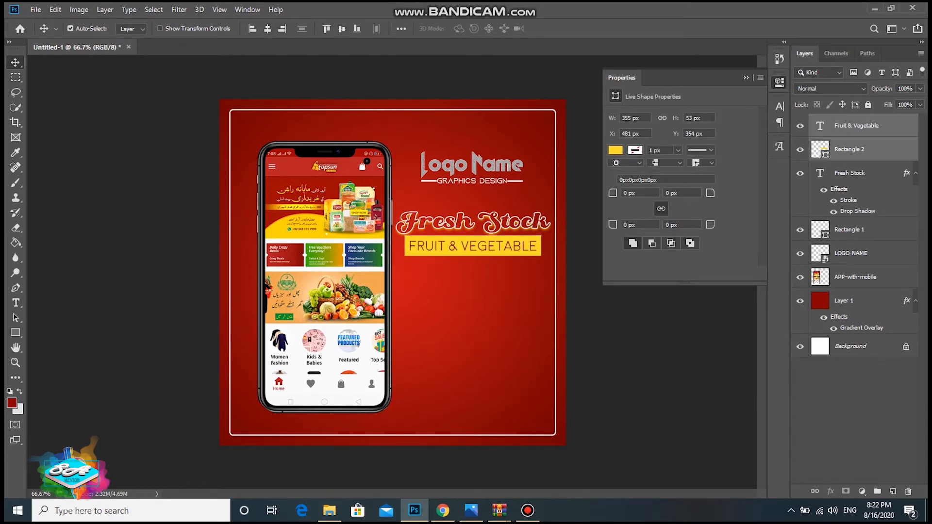
{"action": "left_click", "coordinate": [646, 349]}
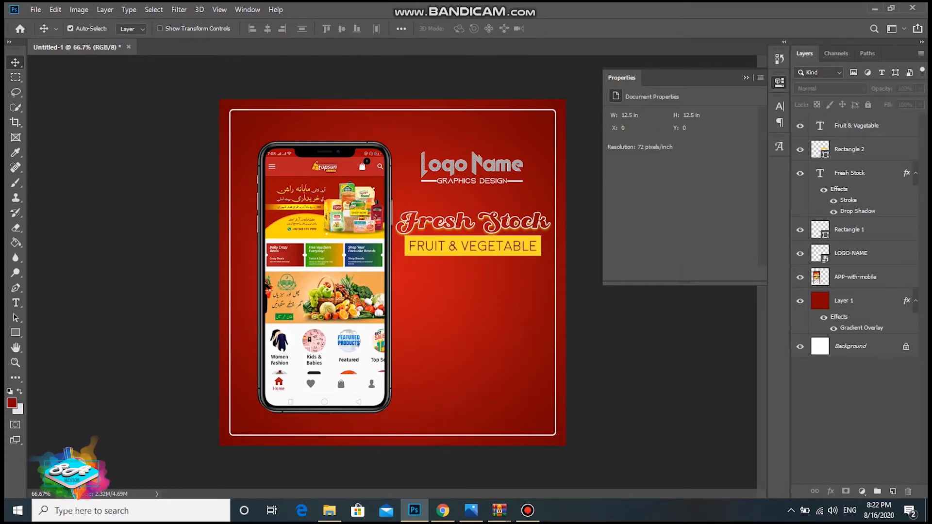
Nudge the Fresh Stock text slightly upwards, away from the yellow banner
{"action": "left_click", "coordinate": [473, 222]}
{"action": "key", "text": "Up"}
{"action": "key", "text": "Up"}
{"action": "key", "text": "Up"}
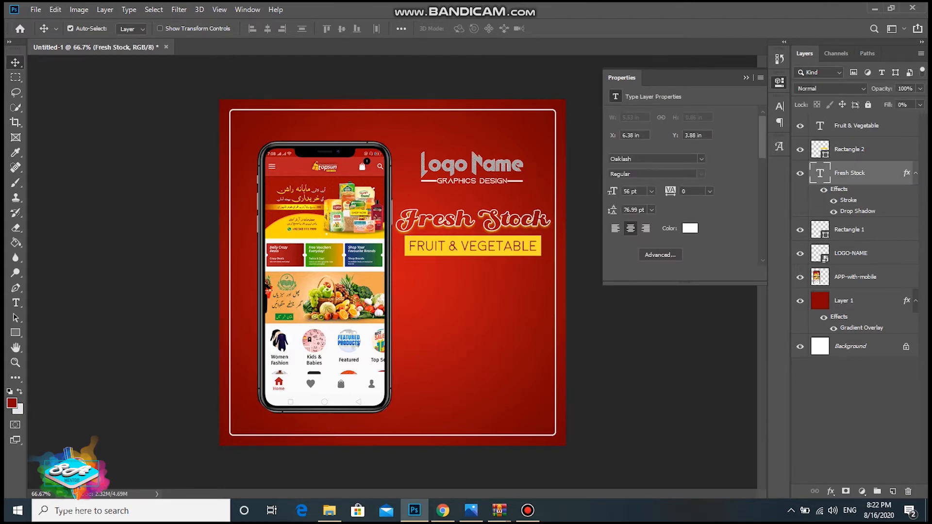
{"action": "key", "text": "Down"}
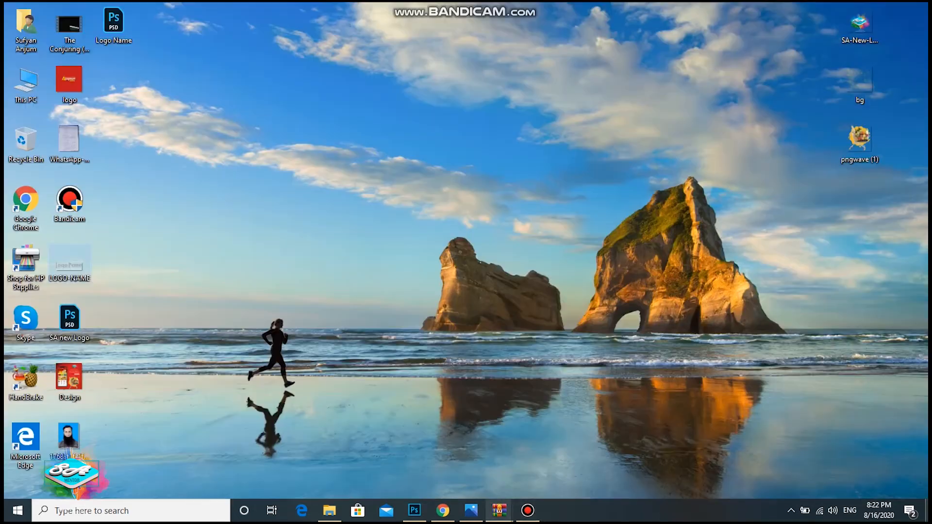
Place the pngwave (1) image from the desktop below the yellow banner, scaled to about 56%
{"action": "left_click", "coordinate": [928, 510]}
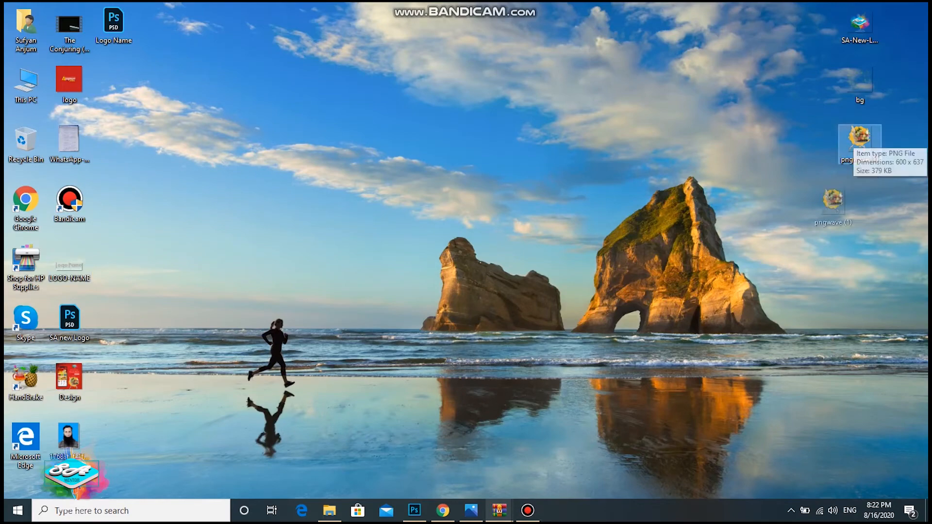
{"action": "left_click", "coordinate": [414, 510]}
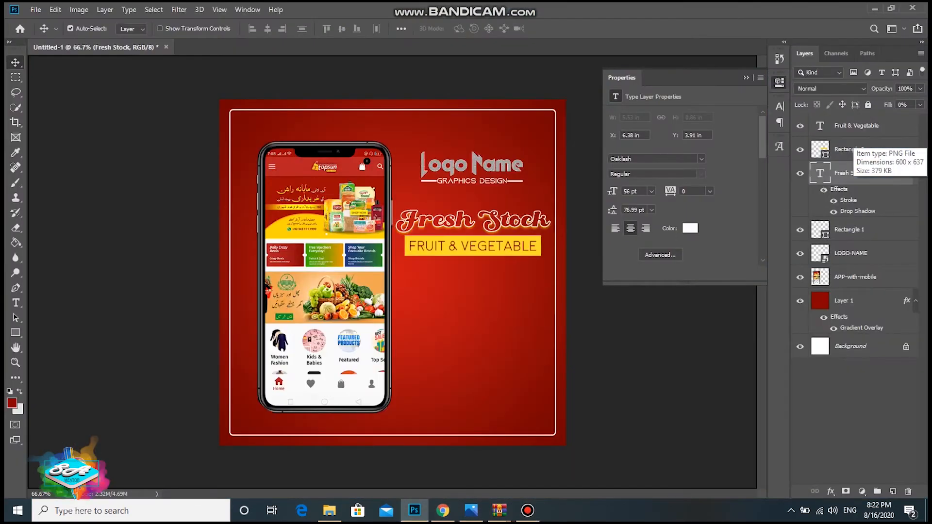
{"action": "left_click_drag", "start_coordinate": [414, 510], "coordinate": [393, 273]}
{"action": "left_click_drag", "start_coordinate": [508, 151], "coordinate": [389, 259]}
{"action": "left_click_drag", "start_coordinate": [345, 311], "coordinate": [473, 306]}
{"action": "left_click_drag", "start_coordinate": [405, 391], "coordinate": [395, 400]}
{"action": "left_click_drag", "start_coordinate": [486, 358], "coordinate": [489, 359]}
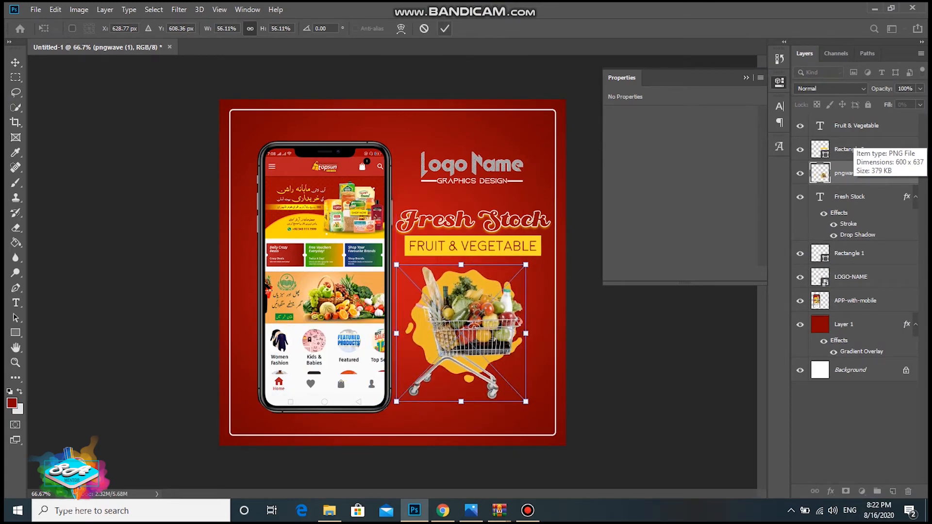
{"action": "left_click", "coordinate": [444, 28]}
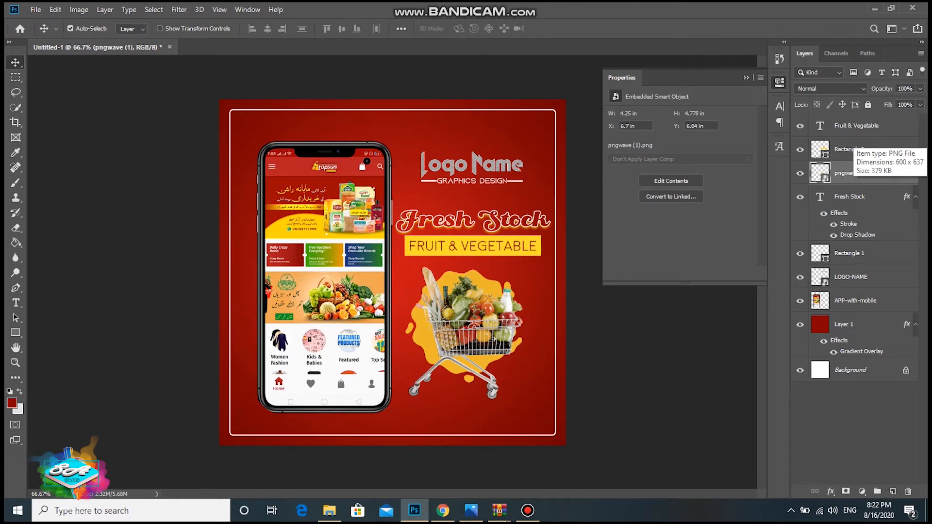
Apply a white ffffff Color Overlay at 100% opacity to the LOGO-NAME layer
{"action": "left_click", "coordinate": [478, 168]}
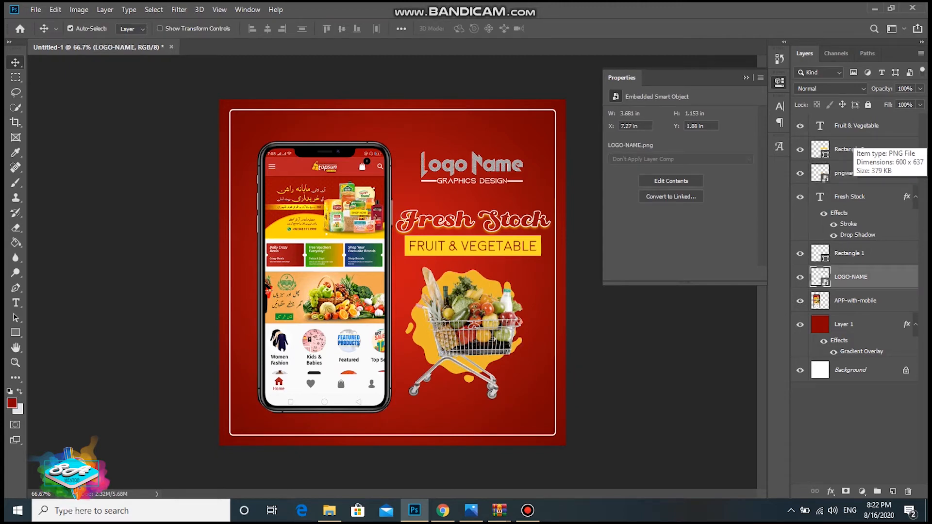
{"action": "double_click", "coordinate": [886, 277]}
{"action": "left_click", "coordinate": [506, 320]}
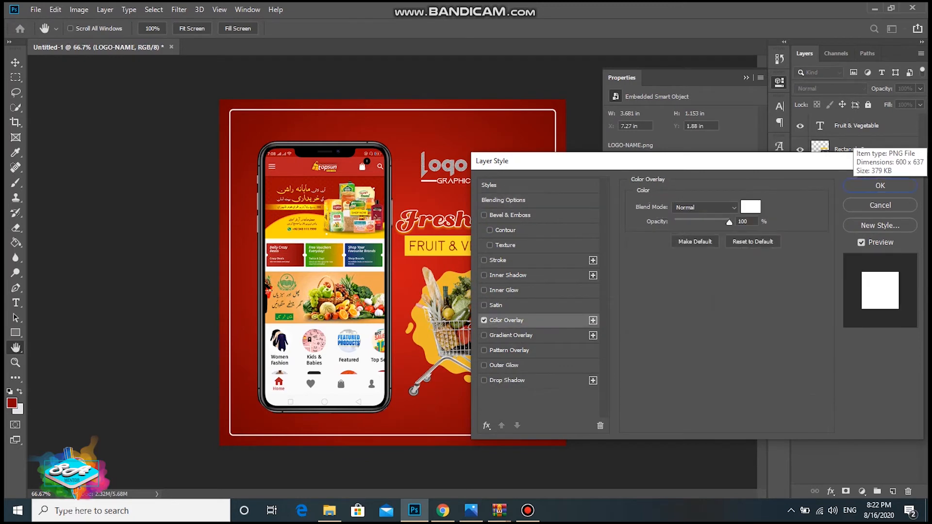
{"action": "left_click", "coordinate": [750, 207]}
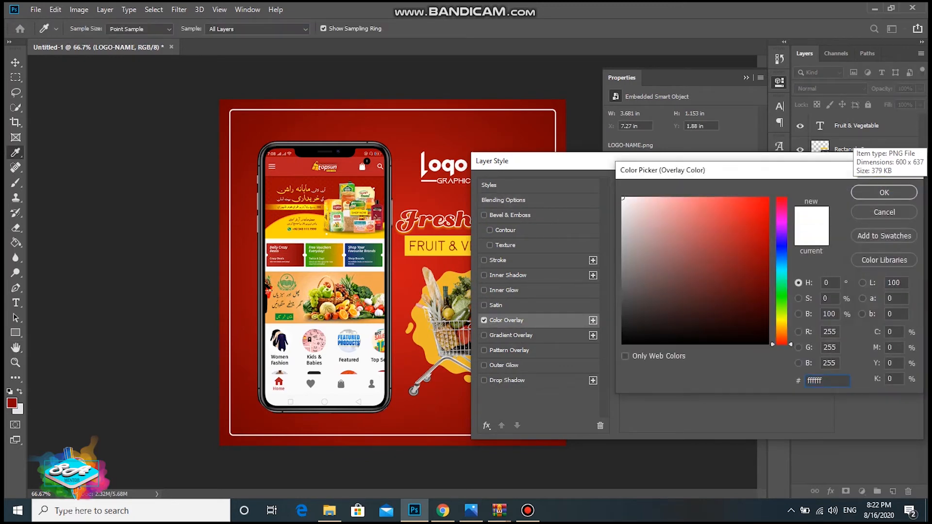
{"action": "left_click", "coordinate": [883, 192]}
{"action": "left_click", "coordinate": [877, 183]}
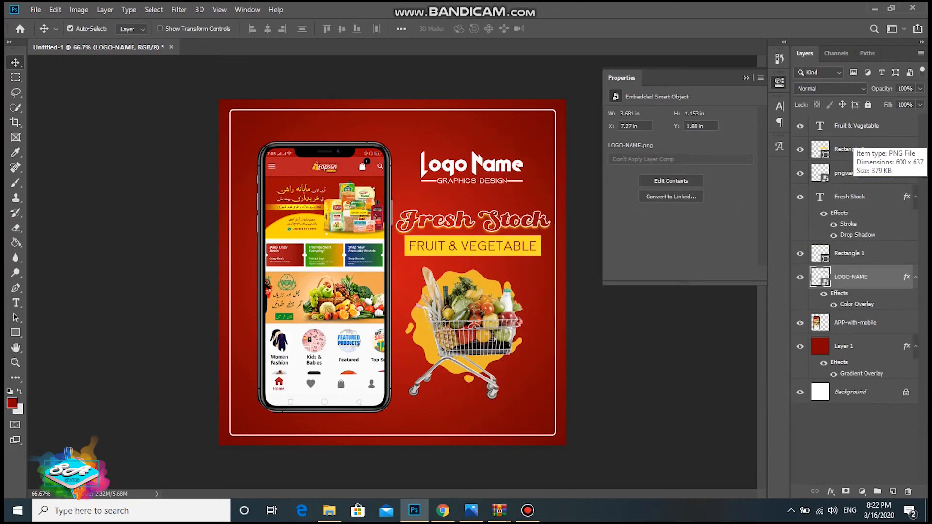
Shift the grocery cart slightly to the right and add a SHOP NOW text line below it
{"action": "left_click_drag", "start_coordinate": [467, 324], "coordinate": [472, 323]}
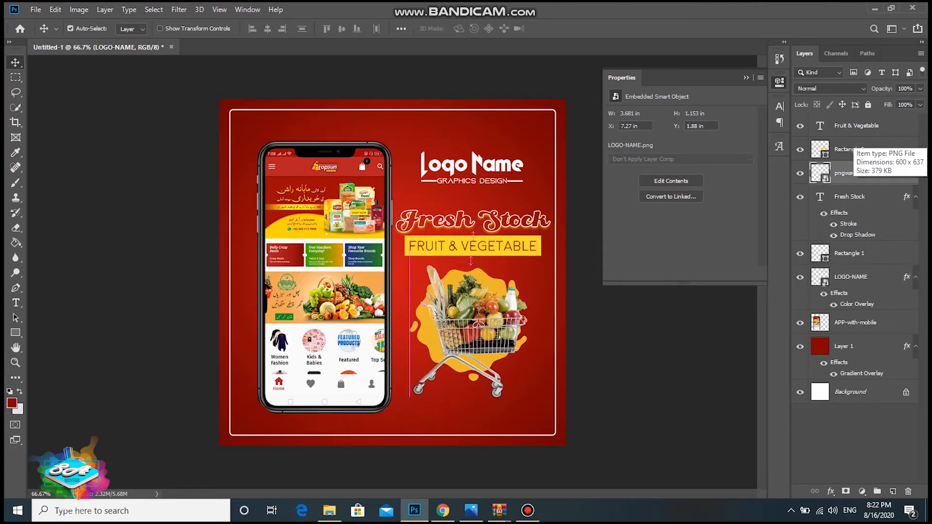
{"action": "left_click", "coordinate": [15, 303]}
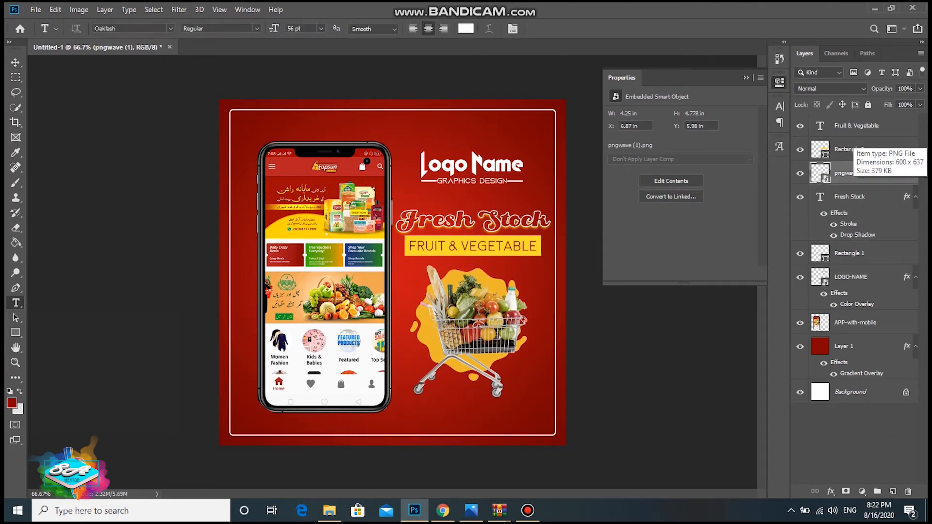
{"action": "left_click", "coordinate": [446, 410]}
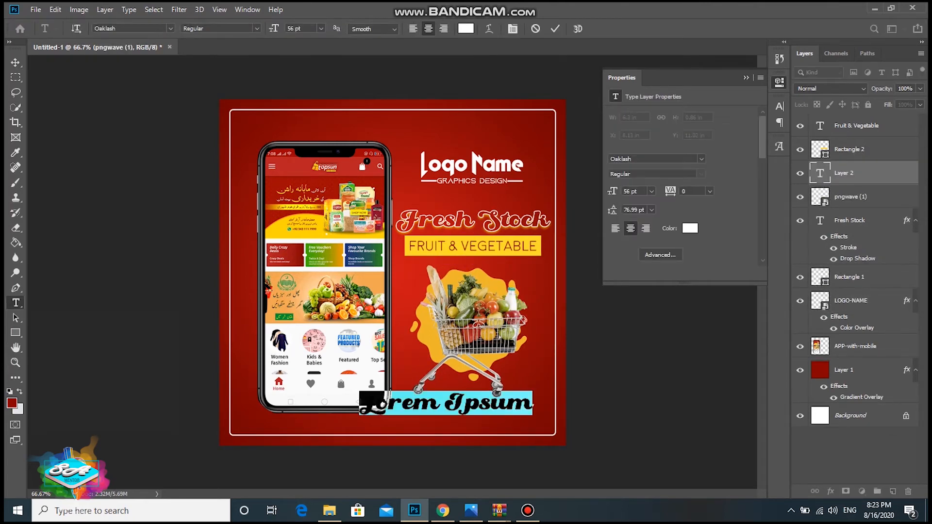
{"action": "type", "text": "SHOP N"}
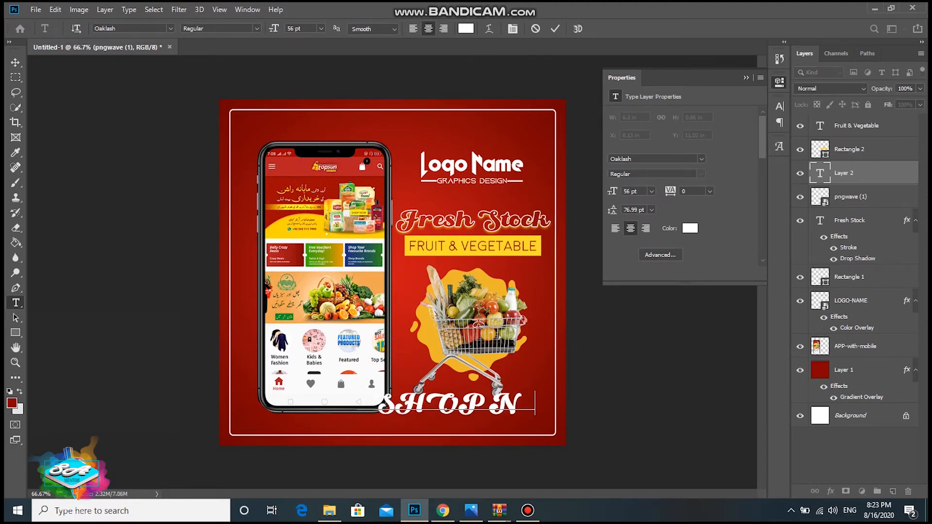
{"action": "type", "text": "OW"}
{"action": "key", "text": "ctrl+a"}
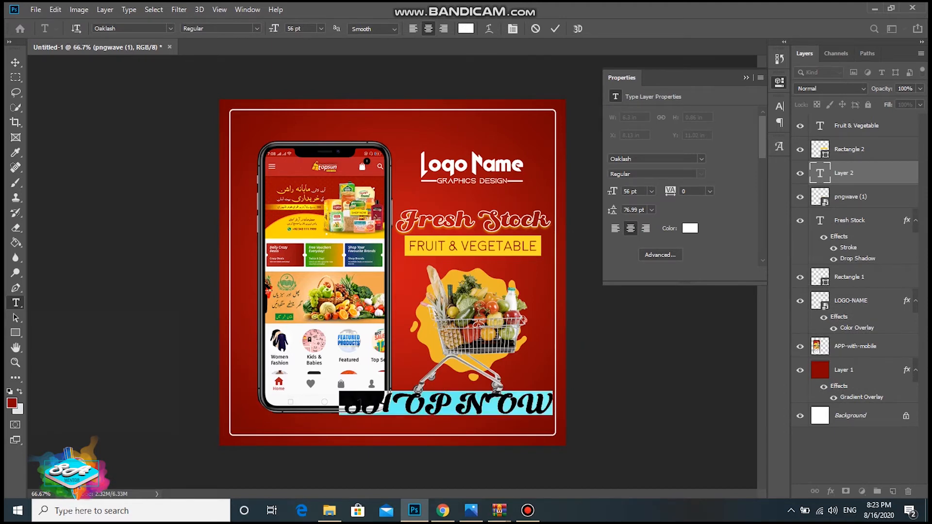
Format the SHOP NOW text in Moon Bold at 30 pt
{"action": "left_click", "coordinate": [170, 28]}
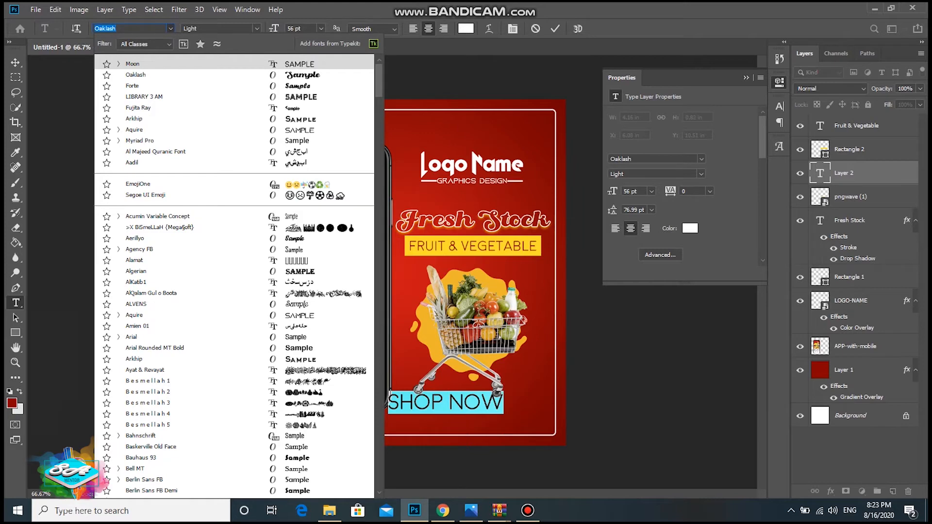
{"action": "left_click", "coordinate": [132, 63]}
{"action": "left_click", "coordinate": [256, 28]}
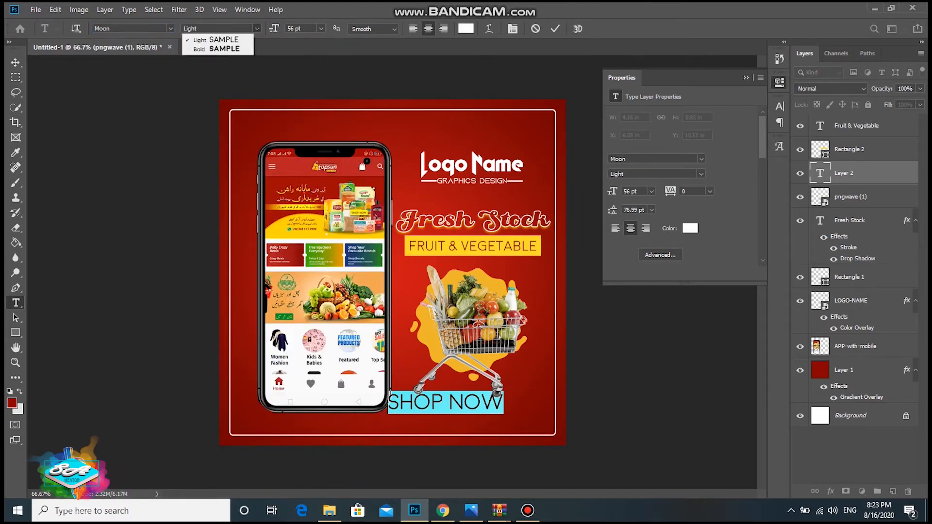
{"action": "left_click", "coordinate": [217, 49]}
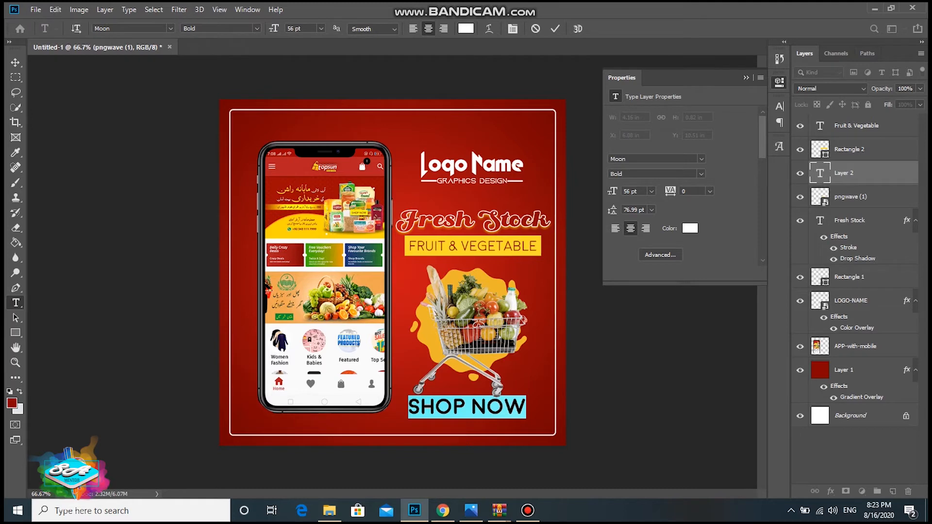
{"action": "left_click", "coordinate": [321, 29]}
{"action": "left_click", "coordinate": [306, 141]}
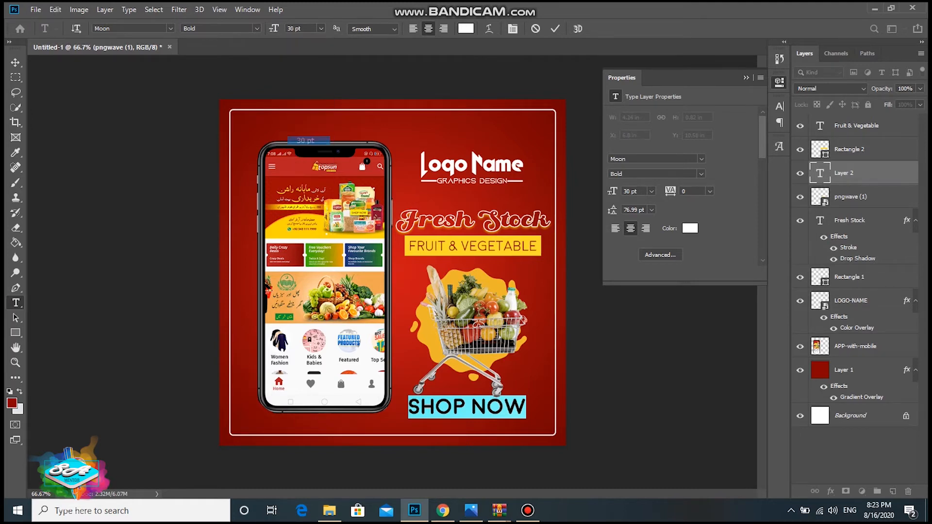
{"action": "left_click", "coordinate": [555, 29]}
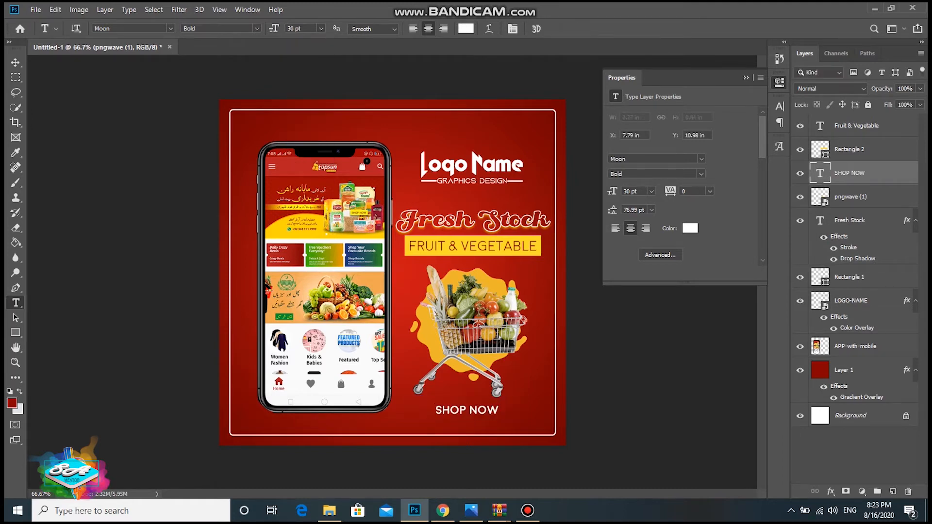
Draw an unfilled rectangle about 192 by 38 px around SHOP NOW, with a 3 px white stroke and 4 px corner radii
{"action": "key", "text": "u"}
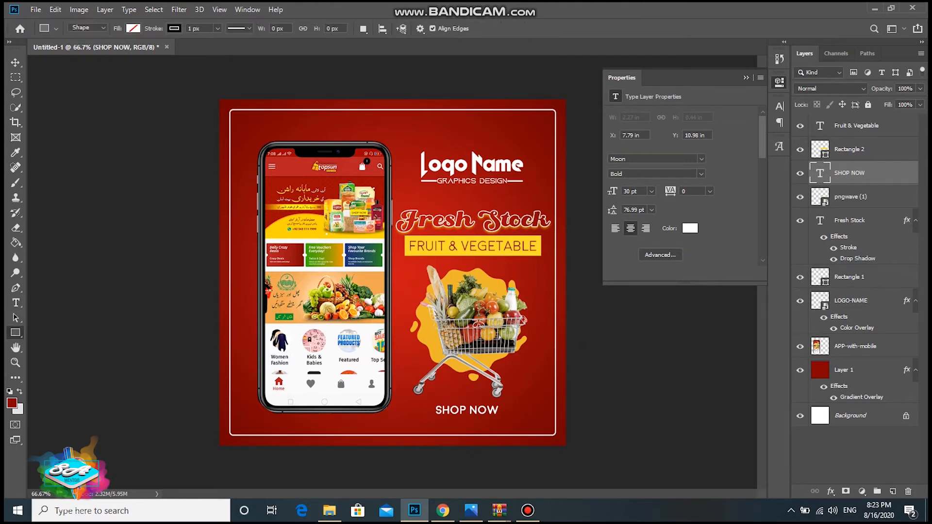
{"action": "left_click_drag", "start_coordinate": [431, 403], "coordinate": [504, 417]}
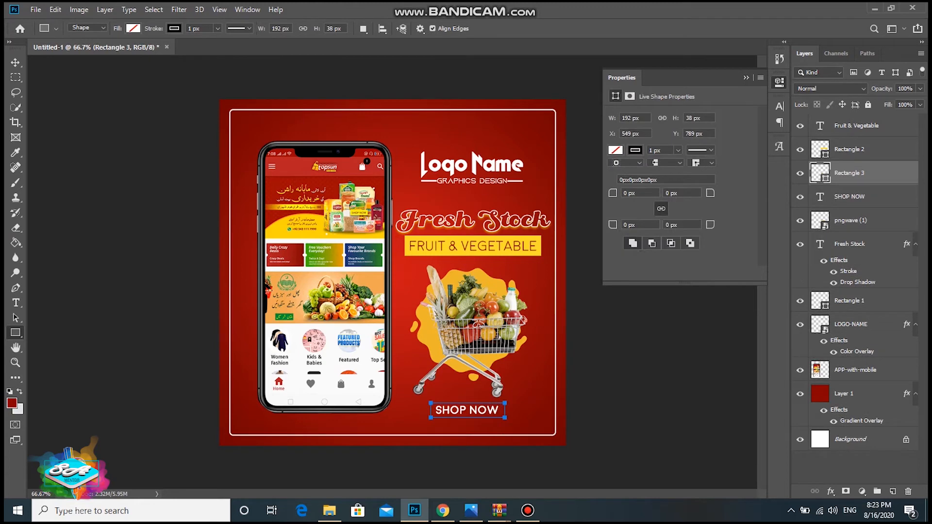
{"action": "left_click", "coordinate": [634, 151]}
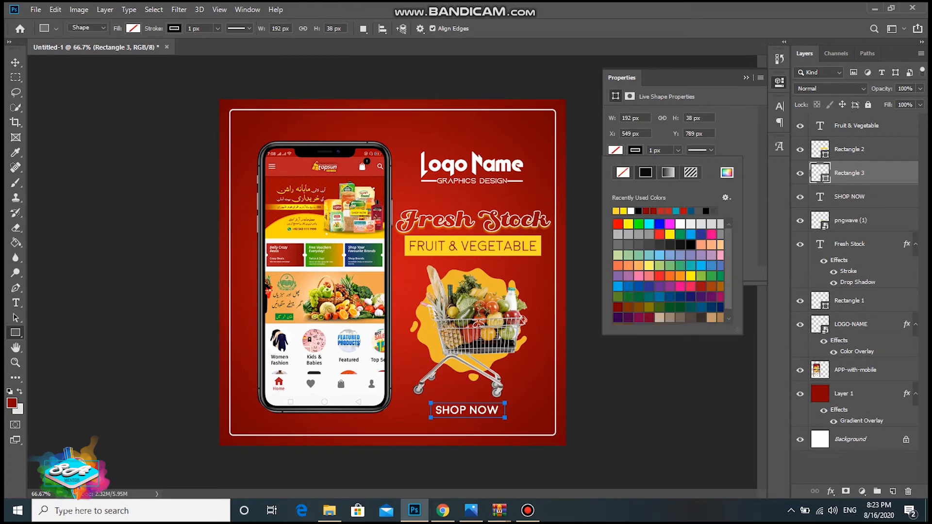
{"action": "left_click", "coordinate": [630, 212]}
{"action": "double_click", "coordinate": [655, 151]}
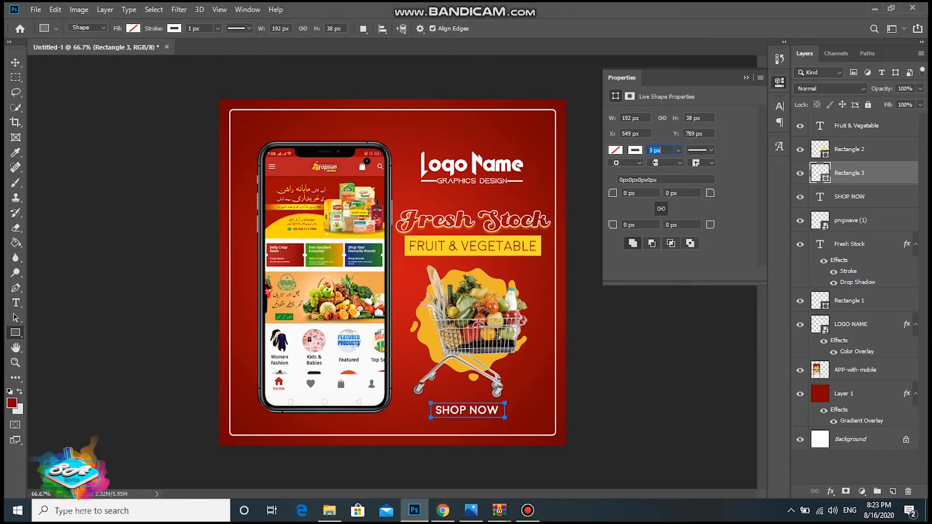
{"action": "key", "text": "Tab"}
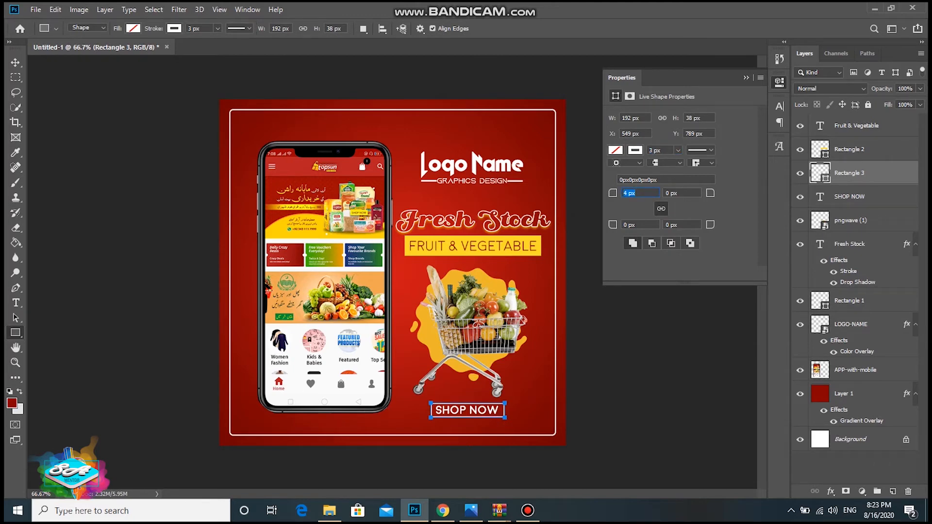
{"action": "key", "text": "Return"}
Align the SHOP NOW text and its outline rectangle on their horizontal and vertical centres
{"action": "key", "text": "v"}
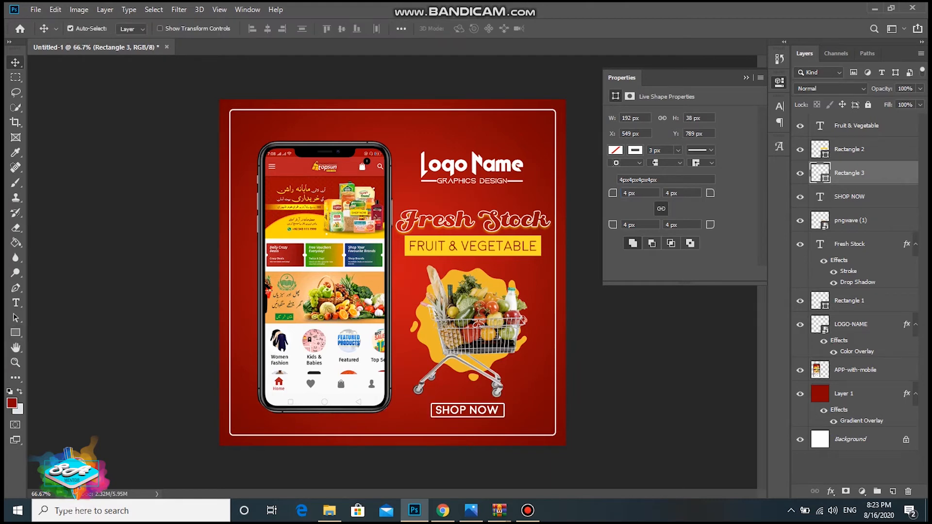
{"action": "left_click", "coordinate": [849, 197]}
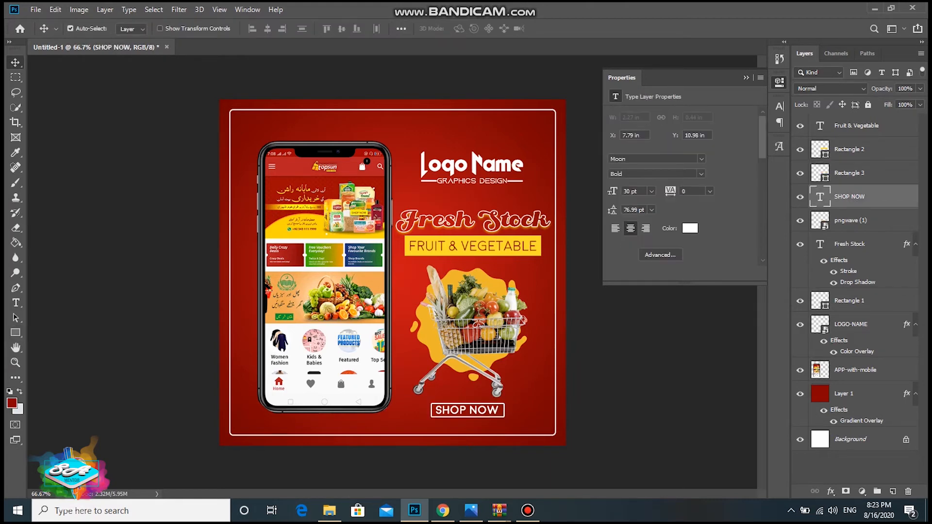
{"action": "left_click", "coordinate": [849, 173], "text": "shift"}
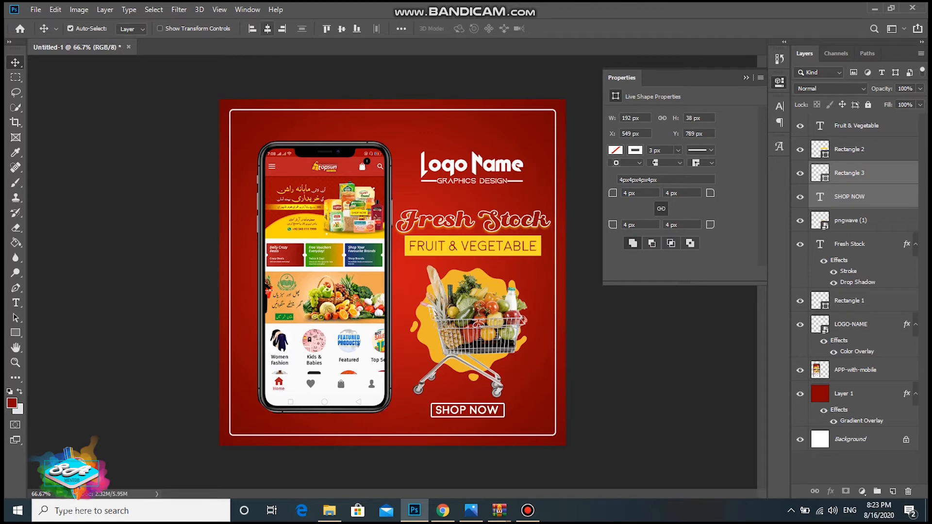
{"action": "left_click", "coordinate": [268, 29]}
{"action": "left_click", "coordinate": [326, 28]}
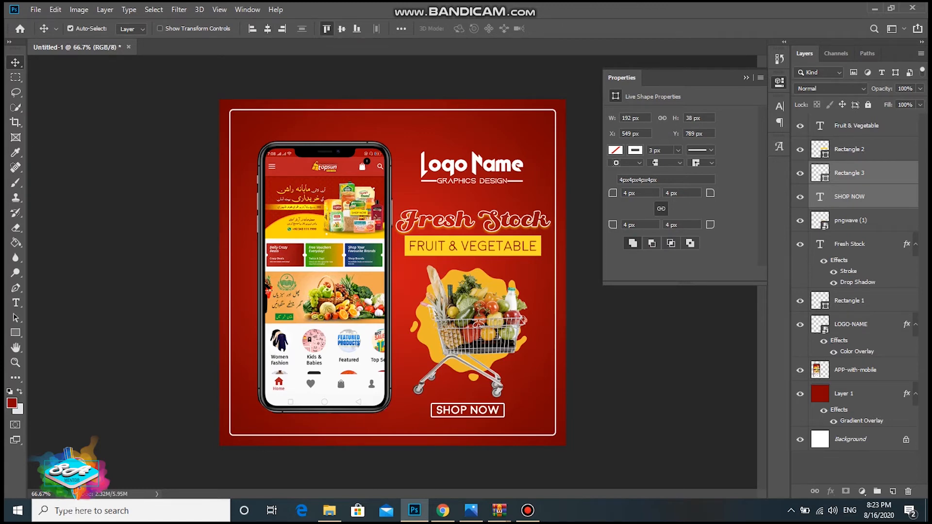
{"action": "left_click", "coordinate": [342, 28]}
{"action": "left_click", "coordinate": [843, 393]}
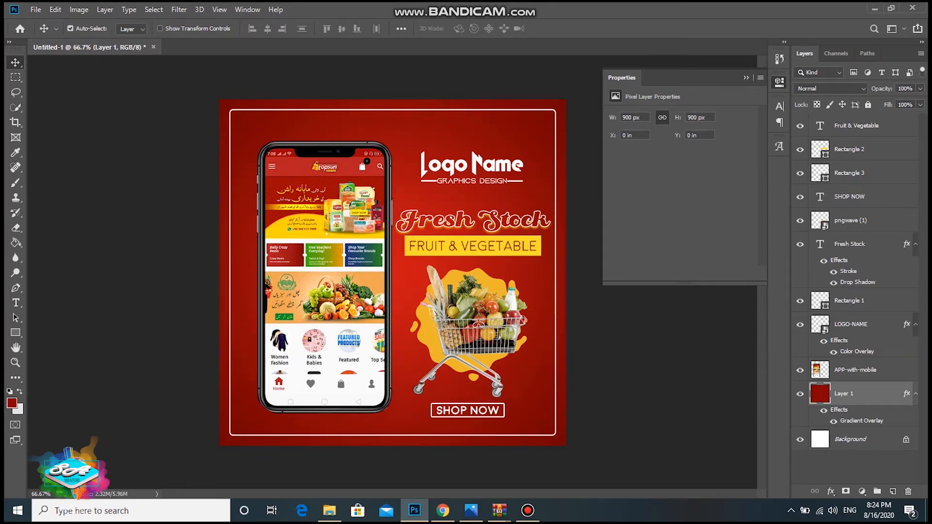
{"action": "key", "text": "shift+Up"}
{"action": "key", "text": "shift+Up"}
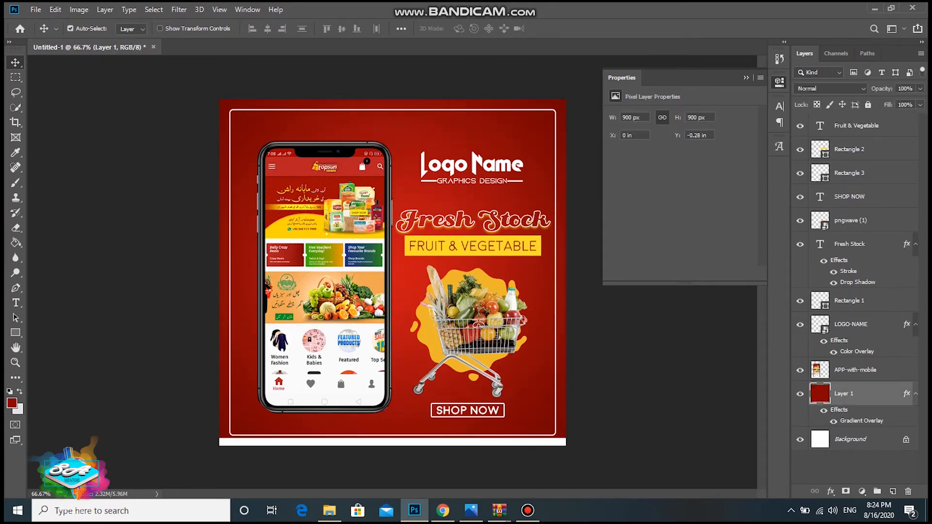
{"action": "key", "text": "shift+Down"}
{"action": "key", "text": "shift+Down"}
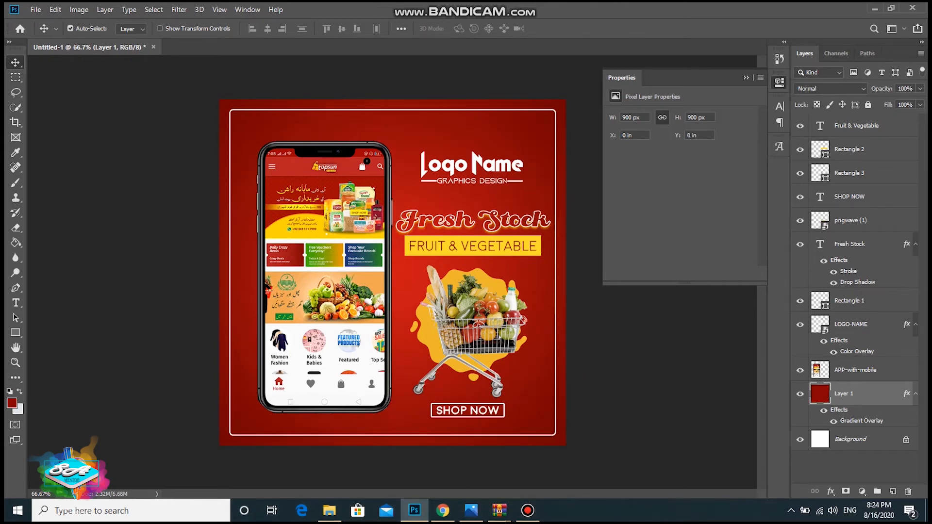
Move the logo straight up by about 40 px, closer to the white frame's upper edge
{"action": "left_click", "coordinate": [478, 166]}
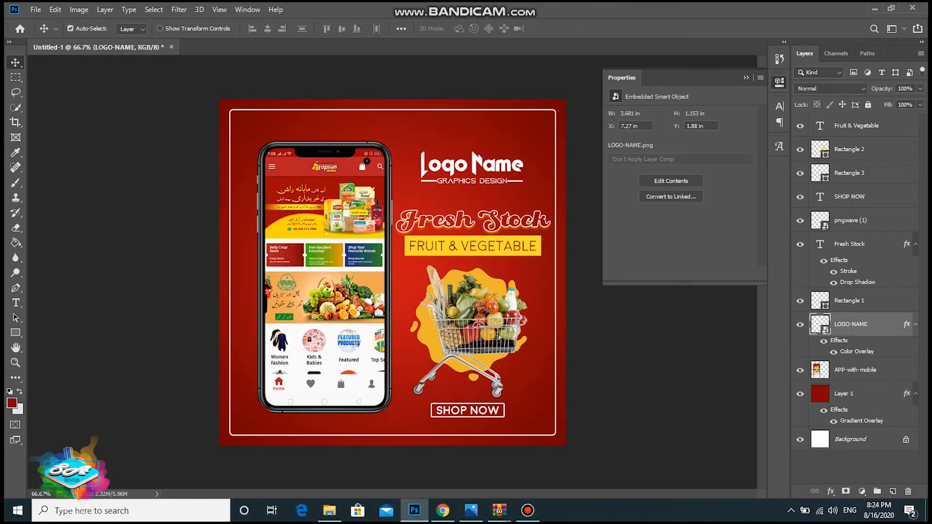
{"action": "key", "text": "shift+Up"}
{"action": "key", "text": "shift+Up"}
{"action": "key", "text": "shift+Up"}
{"action": "key", "text": "shift+Up"}
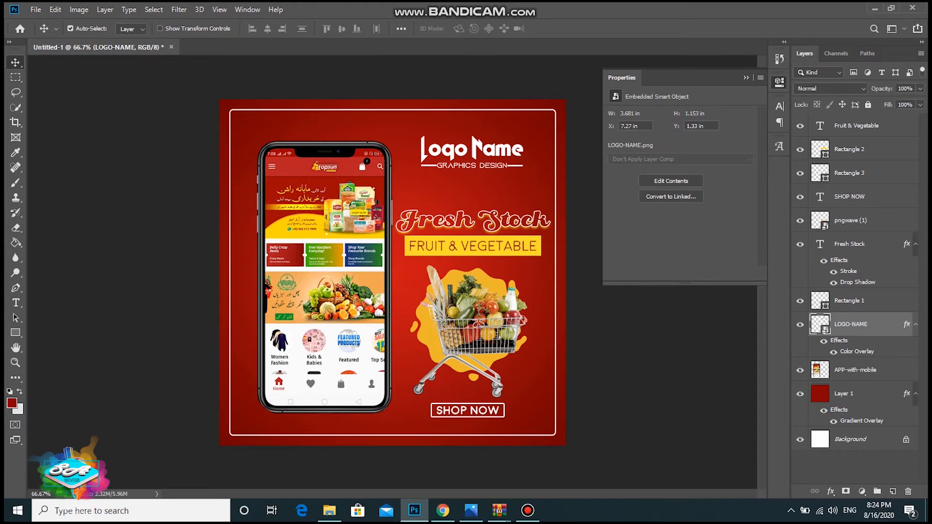
Move the Fresh Stock heading and the Fruit & Vegetable text with its yellow banner up together by 50 px
{"action": "left_click", "coordinate": [473, 221]}
{"action": "left_click", "coordinate": [473, 240], "text": "shift"}
{"action": "left_click", "coordinate": [474, 247], "text": "shift"}
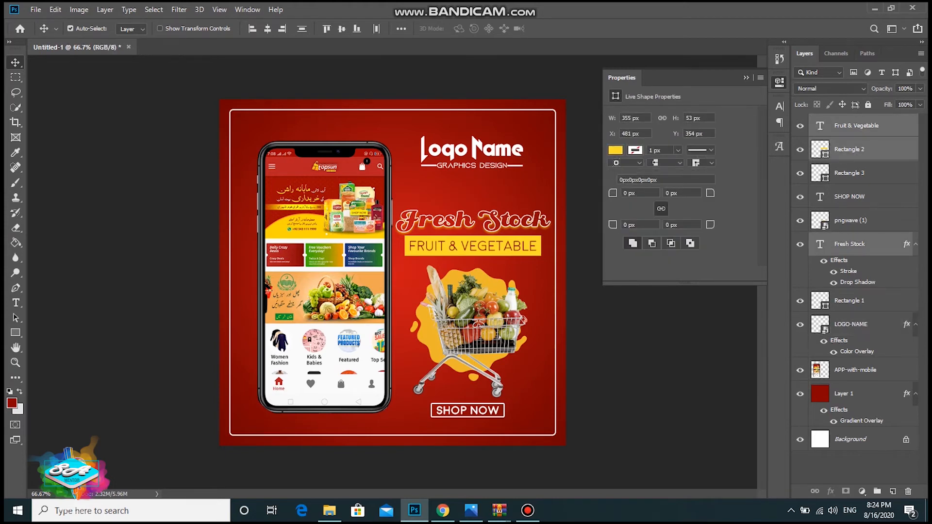
{"action": "key", "text": "shift+Up"}
{"action": "key", "text": "shift+Up"}
{"action": "key", "text": "shift+Up"}
{"action": "key", "text": "shift+Up"}
{"action": "key", "text": "shift+Up"}
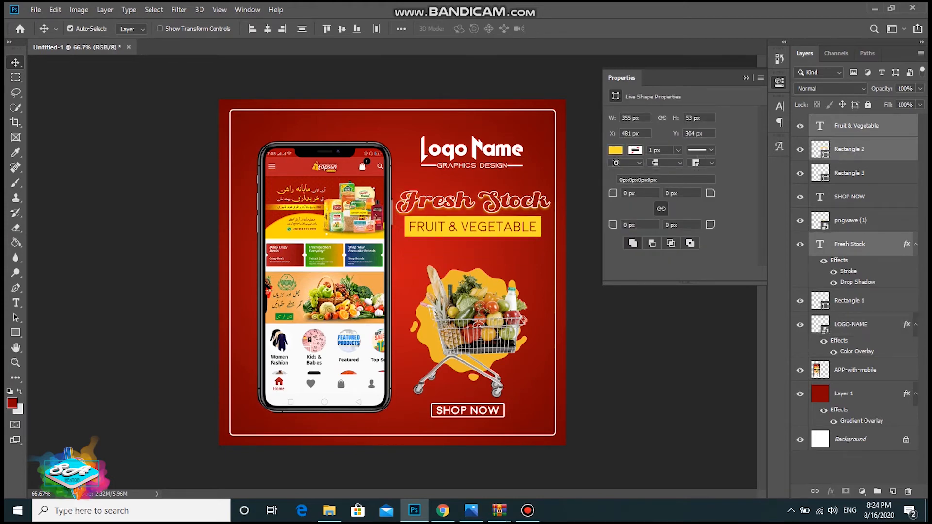
Move the grocery cart image up by about 60 px, closer to the yellow banner
{"action": "left_click", "coordinate": [476, 323]}
{"action": "key", "text": "shift+Up"}
{"action": "key", "text": "shift+Up"}
{"action": "key", "text": "shift+Up"}
{"action": "key", "text": "shift+Up"}
{"action": "key", "text": "shift+Up"}
{"action": "key", "text": "shift+Up"}
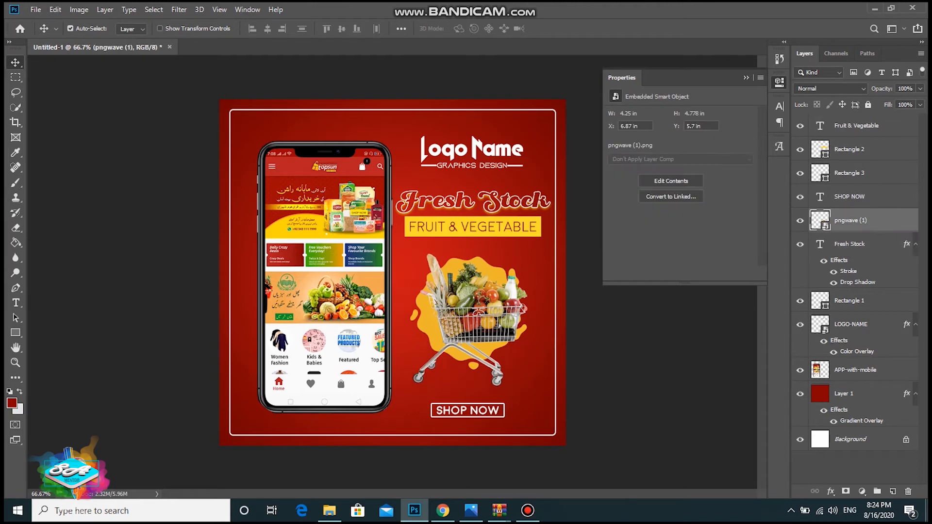
{"action": "key", "text": "shift+Up"}
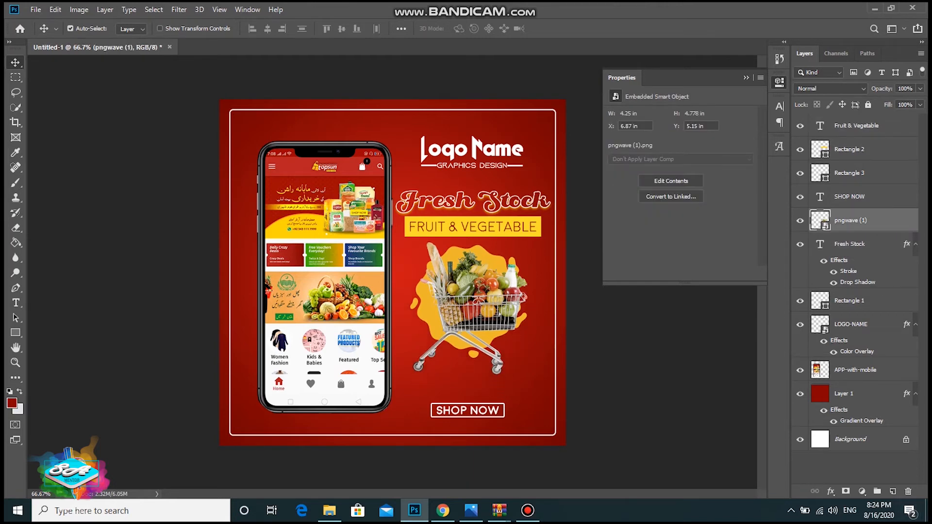
Move the SHOP NOW text and its outline rectangle up together by 60 px, just below the cart
{"action": "left_click", "coordinate": [468, 411]}
{"action": "left_click", "coordinate": [467, 417], "text": "shift"}
{"action": "key", "text": "shift+Up"}
{"action": "key", "text": "shift+Up"}
{"action": "key", "text": "shift+Up"}
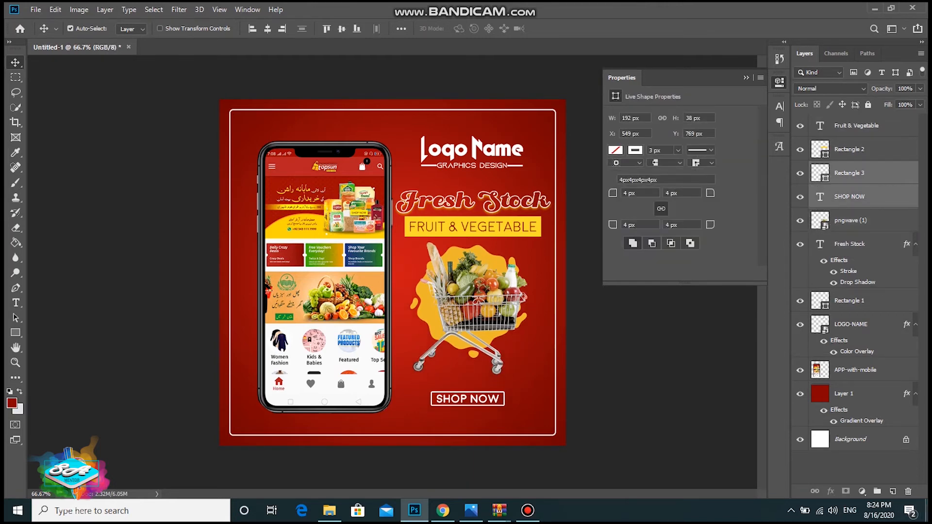
{"action": "key", "text": "shift+Up"}
{"action": "key", "text": "shift+Up"}
{"action": "key", "text": "shift+Up"}
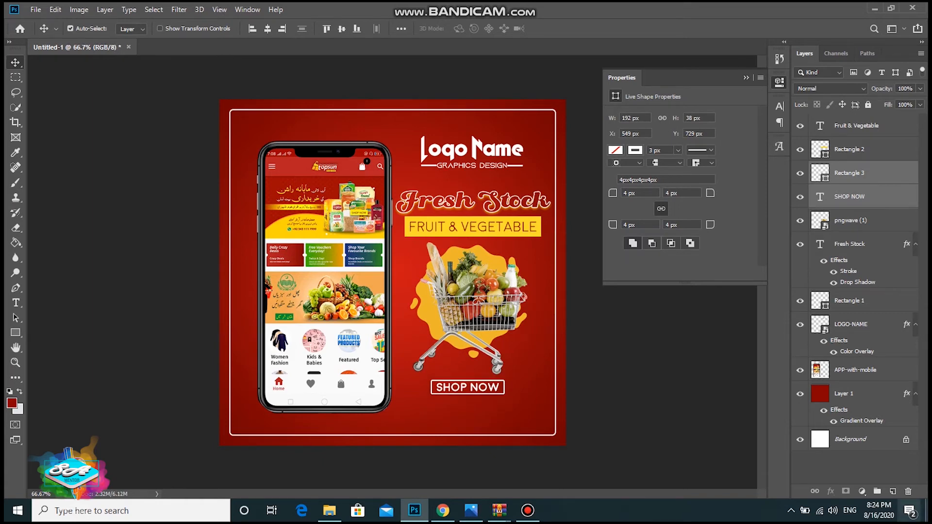
{"action": "key", "text": "t"}
{"action": "left_click", "coordinate": [442, 420]}
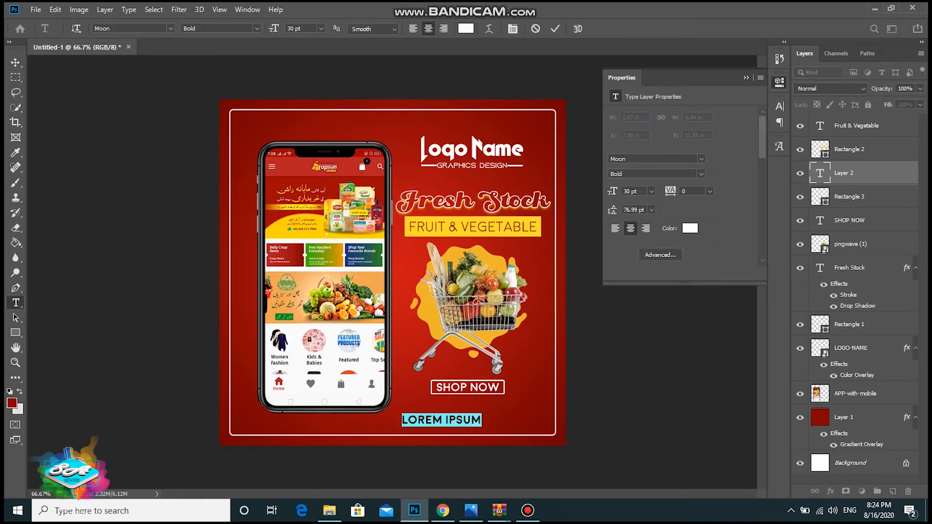
{"action": "type", "text": "www.t"}
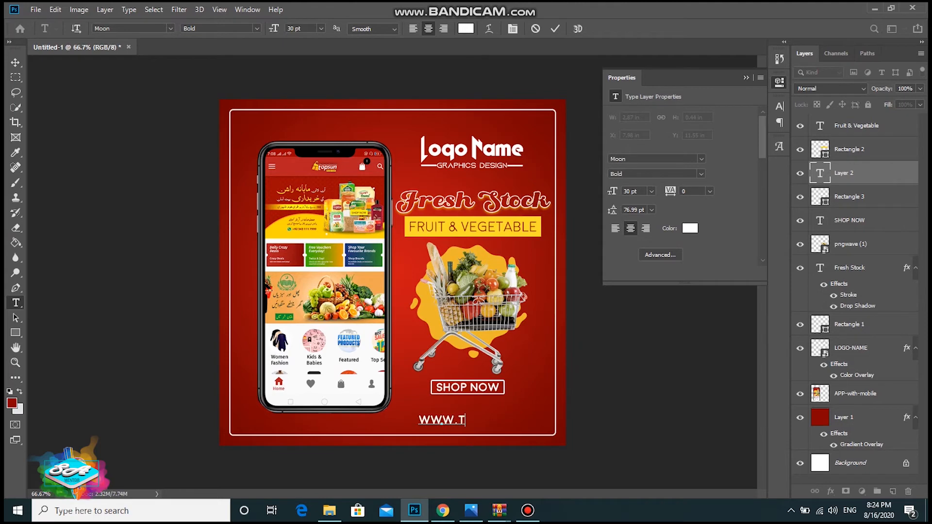
{"action": "key", "text": "BackSpace"}
{"action": "type", "text": "weblink"}
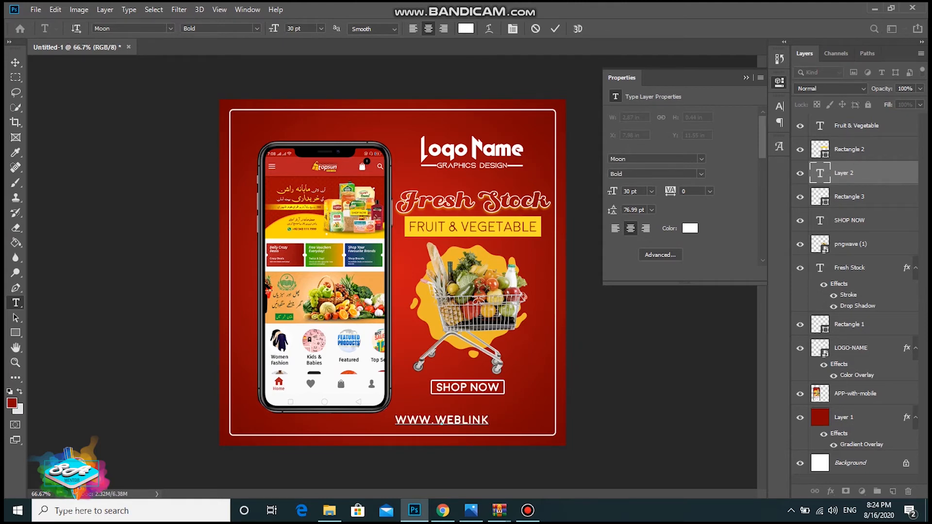
{"action": "type", "text": ".com"}
{"action": "key", "text": "ctrl+a"}
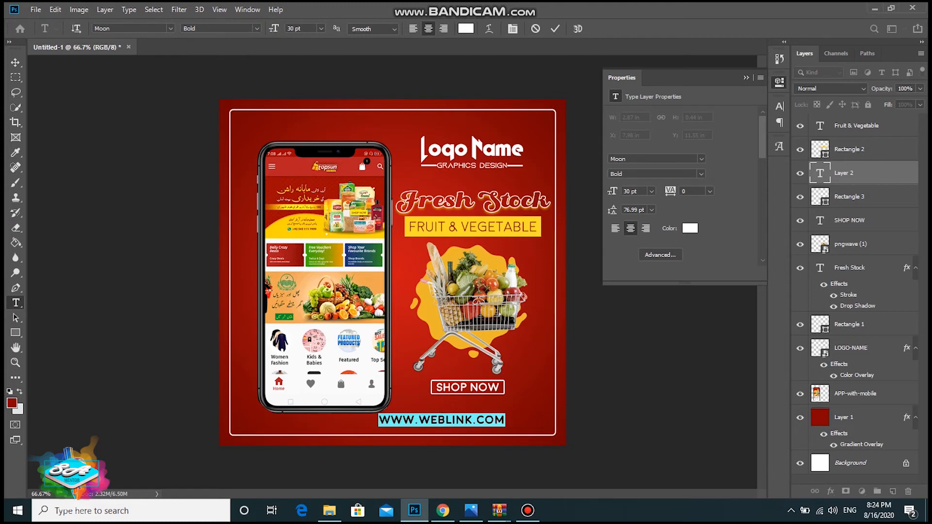
{"action": "left_click", "coordinate": [745, 77]}
{"action": "left_click", "coordinate": [778, 106]}
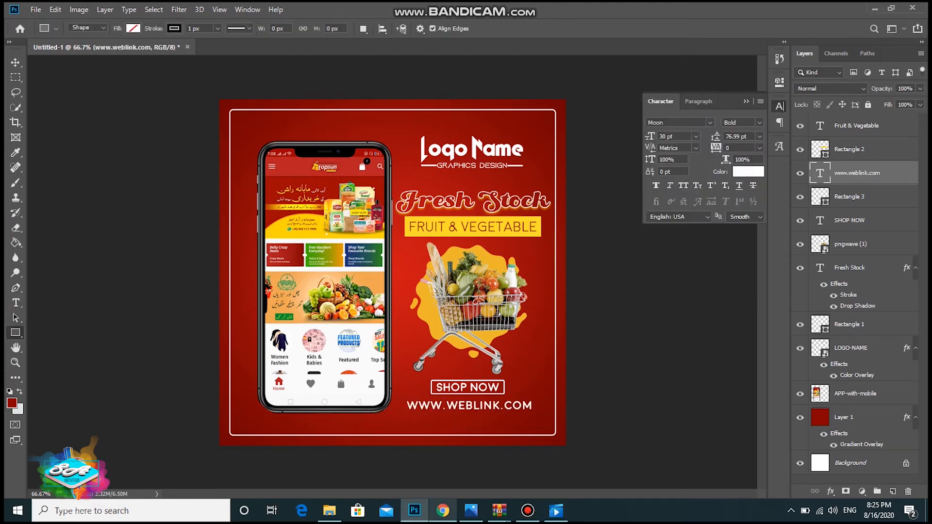
Draw a small circle of about 12 px on the red background above the phone mockup
{"action": "left_click", "coordinate": [16, 302]}
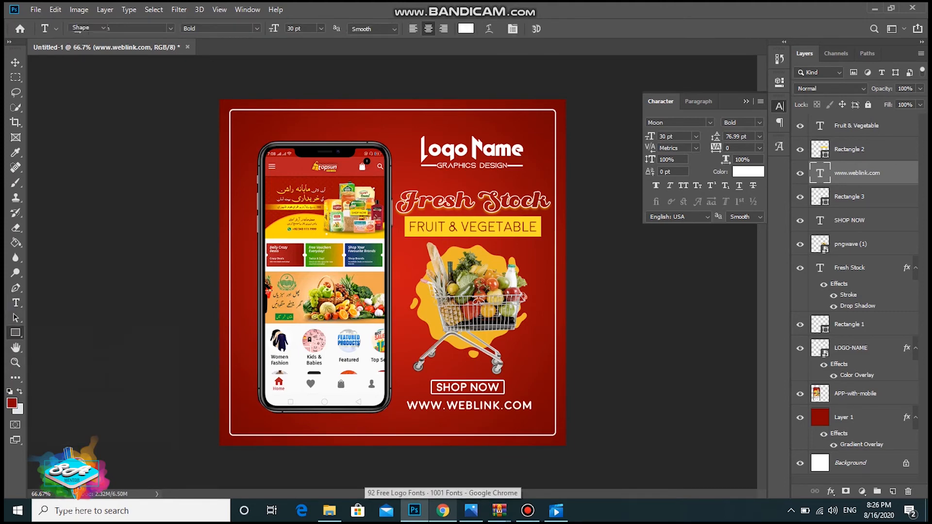
{"action": "left_click", "coordinate": [15, 333]}
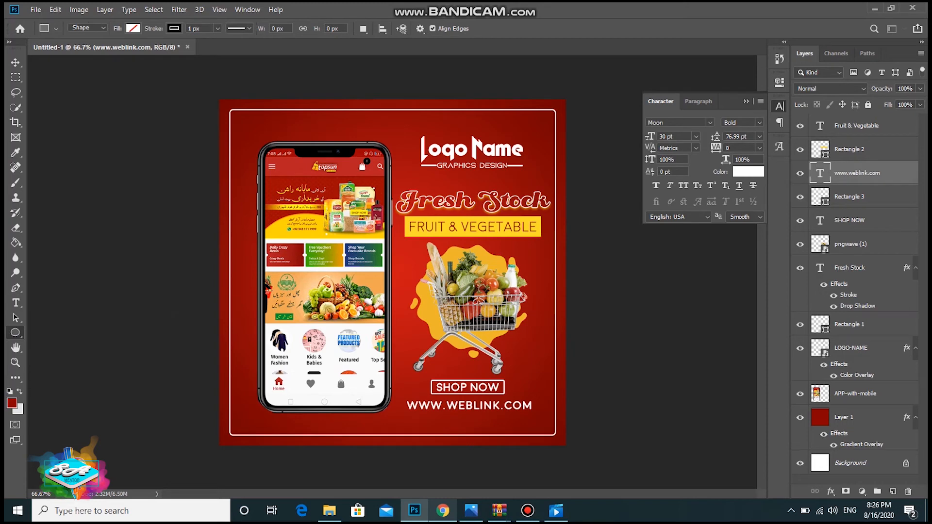
{"action": "left_click_drag", "start_coordinate": [355, 121], "coordinate": [360, 127]}
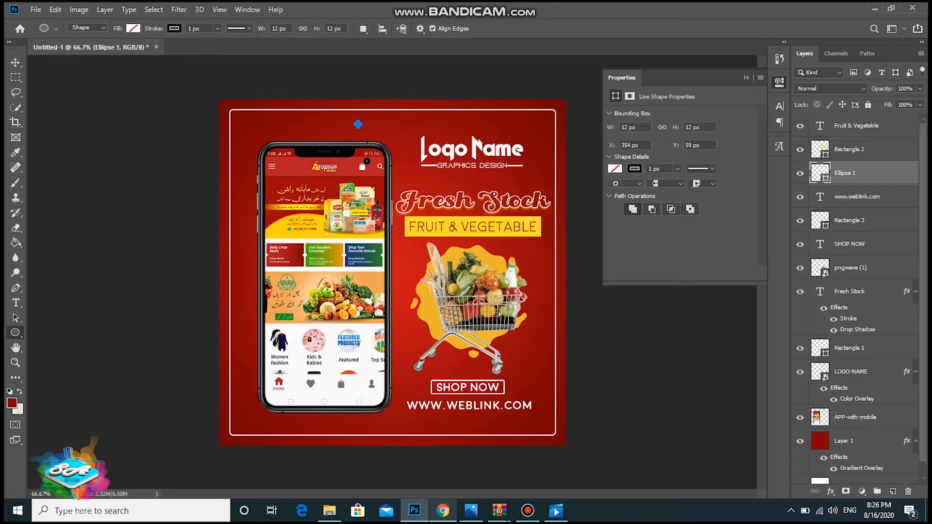
Give the small circle a white fill and remove its stroke
{"action": "left_click", "coordinate": [615, 169]}
{"action": "left_click", "coordinate": [631, 230]}
{"action": "left_click", "coordinate": [615, 169]}
{"action": "left_click", "coordinate": [634, 169]}
{"action": "left_click", "coordinate": [622, 191]}
{"action": "left_click", "coordinate": [634, 169]}
Move the white dot up about 38 px onto the frame's top edge and center it horizontally on the canvas
{"action": "key", "text": "v"}
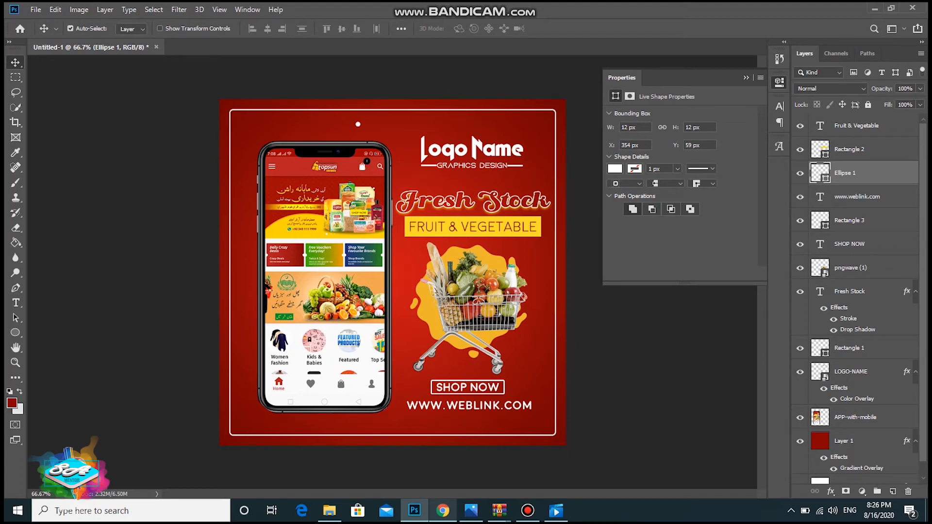
{"action": "key", "text": "shift+Up"}
{"action": "key", "text": "shift+Up"}
{"action": "key", "text": "shift+Up"}
{"action": "key", "text": "shift+Up"}
{"action": "scroll", "coordinate": [856, 437], "scroll_direction": "down", "scroll_amount": 2}
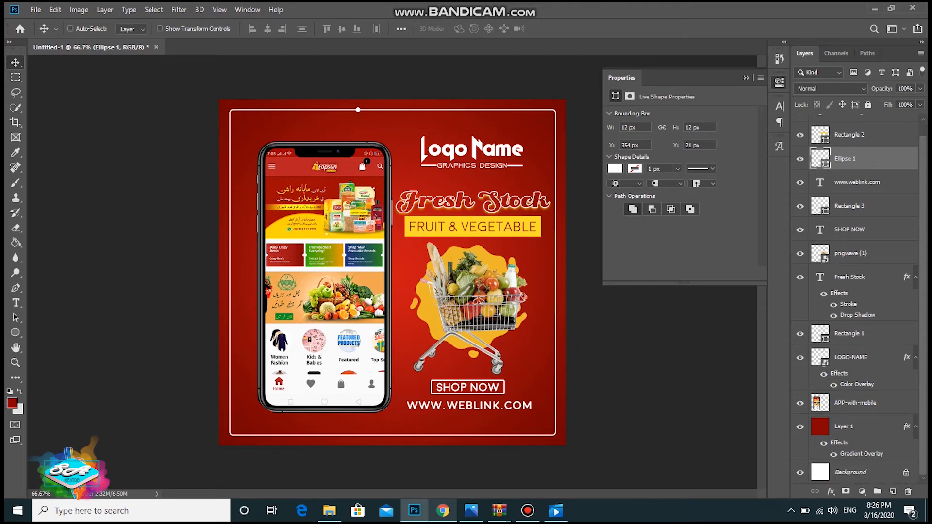
{"action": "left_click", "coordinate": [857, 472], "text": "ctrl"}
{"action": "left_click", "coordinate": [267, 28]}
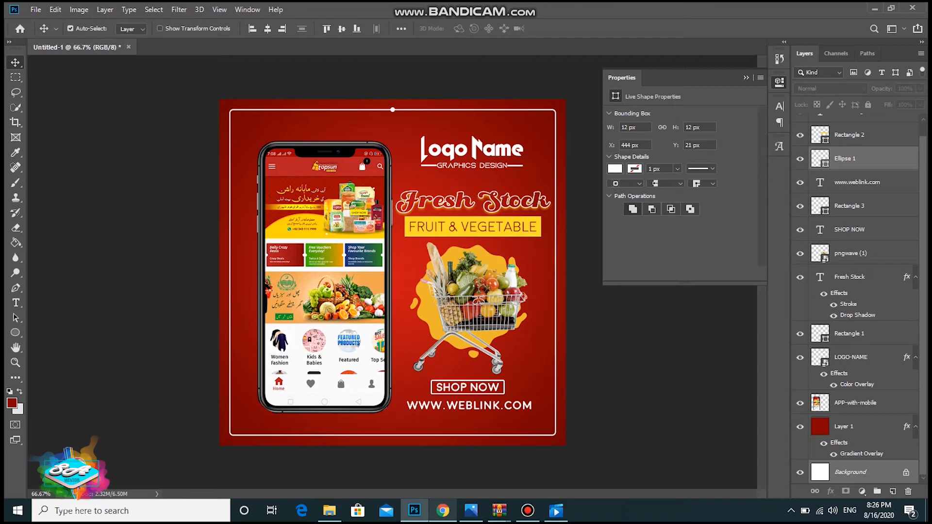
{"action": "left_click", "coordinate": [368, 80]}
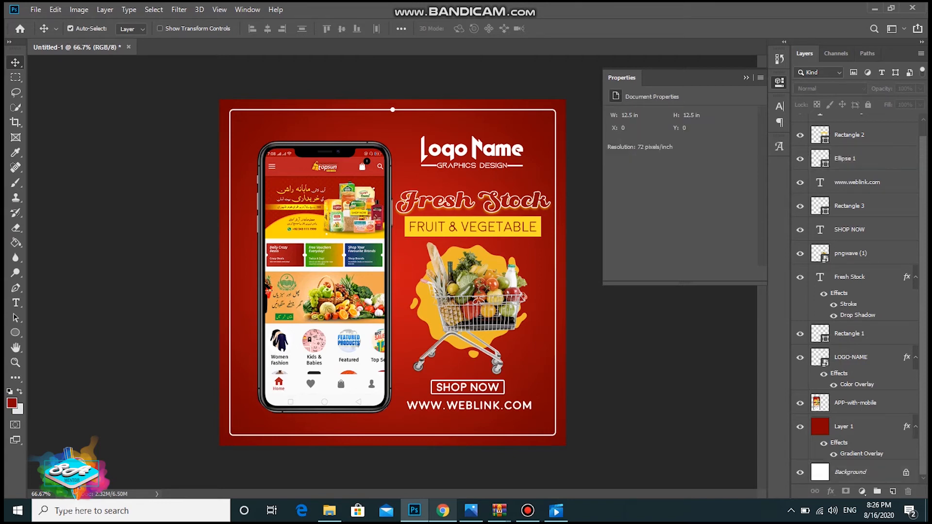
Duplicate the centered white dot and shift the copy 20 px to the right along the frame's top edge
{"action": "left_click", "coordinate": [392, 110]}
{"action": "key", "text": "ctrl+j"}
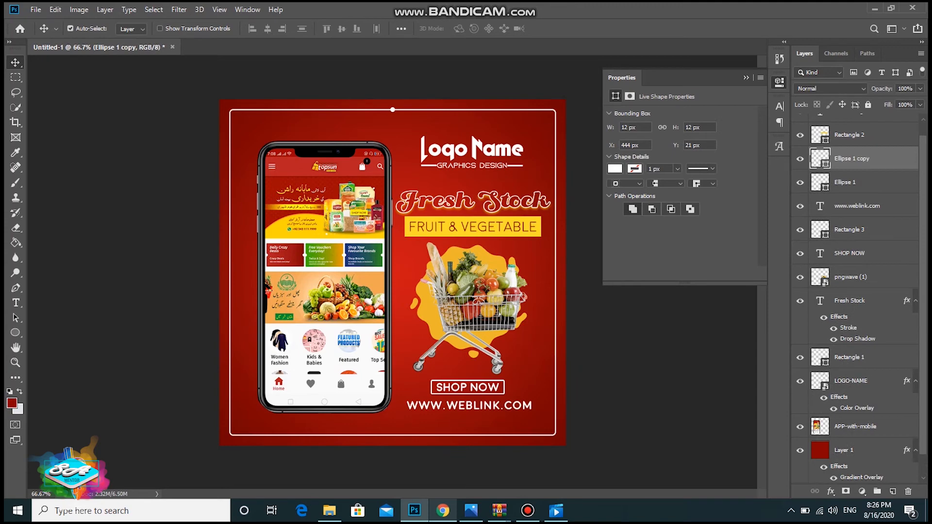
{"action": "key", "text": "shift+Right"}
{"action": "left_click", "coordinate": [389, 113]}
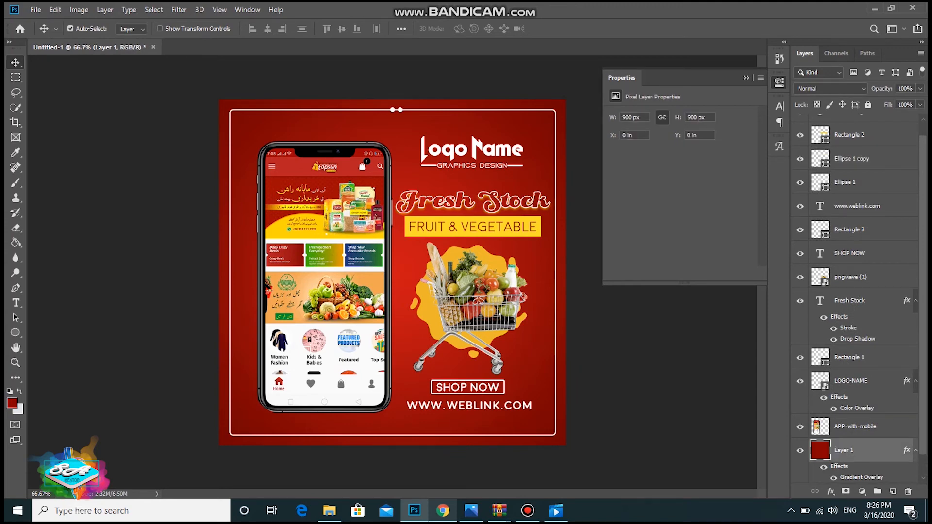
Duplicate the centered white dot again and shift this copy 20 px to the left
{"action": "left_click", "coordinate": [392, 110]}
{"action": "key", "text": "ctrl+j"}
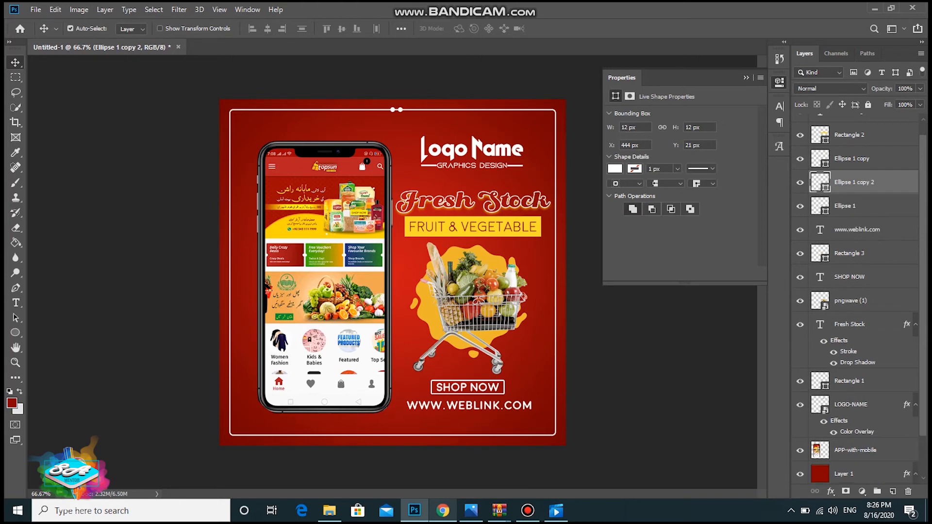
{"action": "key", "text": "shift+Left"}
{"action": "key", "text": "shift+Left"}
{"action": "left_click", "coordinate": [391, 117]}
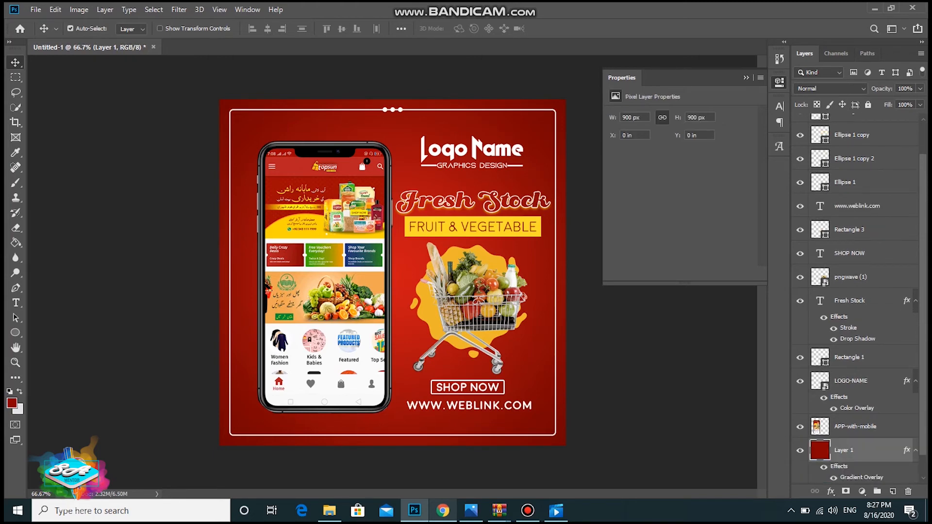
Duplicate the three white dots together and center the copies on the frame's bottom edge, directly below the originals
{"action": "left_click", "coordinate": [384, 110]}
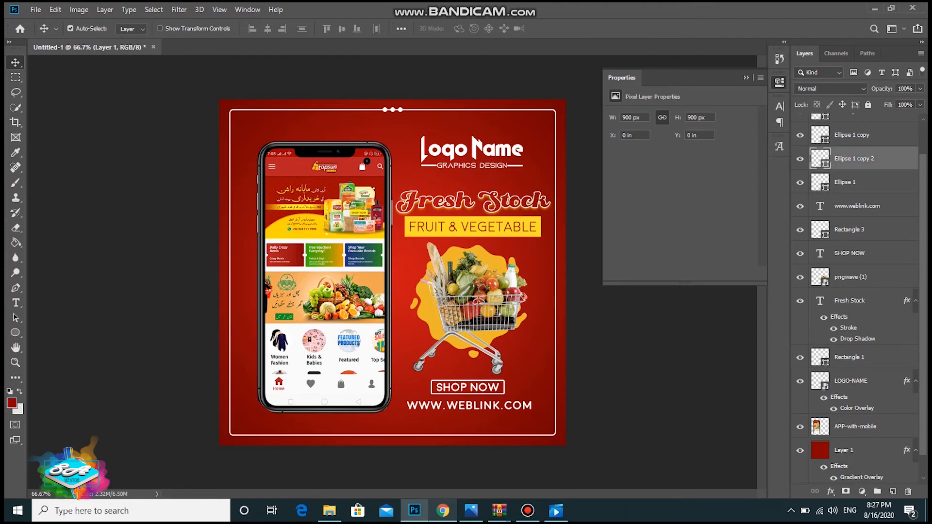
{"action": "left_click", "coordinate": [393, 109], "text": "shift"}
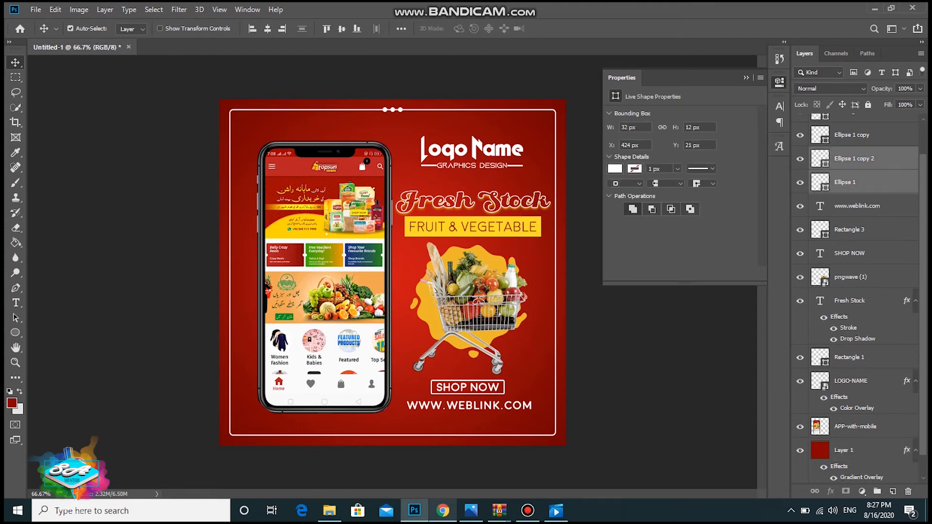
{"action": "left_click", "coordinate": [400, 113], "text": "shift"}
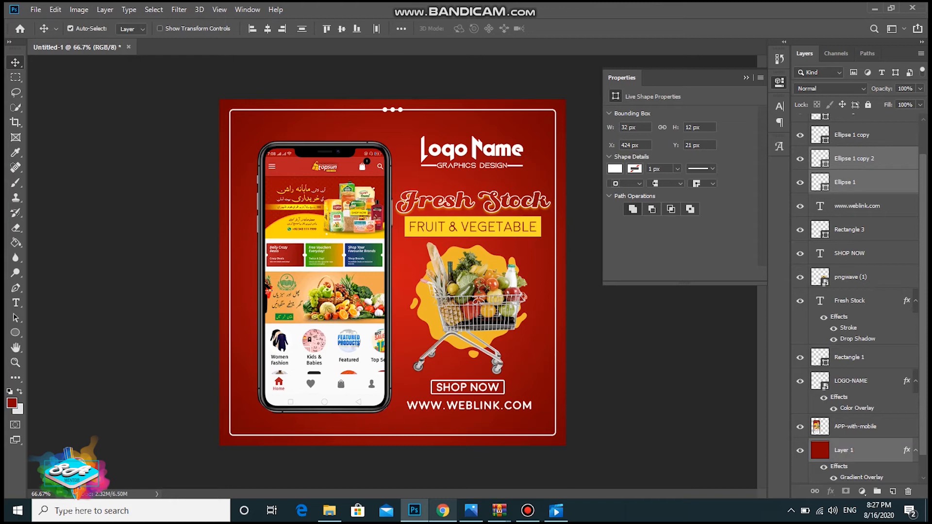
{"action": "left_click", "coordinate": [401, 113], "text": "shift"}
{"action": "left_click", "coordinate": [400, 110], "text": "shift"}
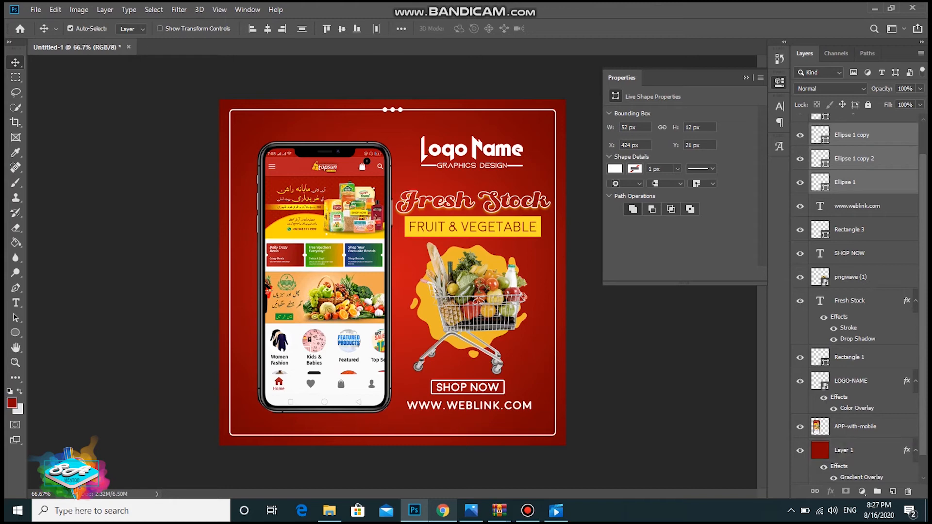
{"action": "key", "text": "ctrl+j"}
{"action": "left_click_drag", "start_coordinate": [386, 109], "coordinate": [386, 433]}
{"action": "key", "text": "shift+Down"}
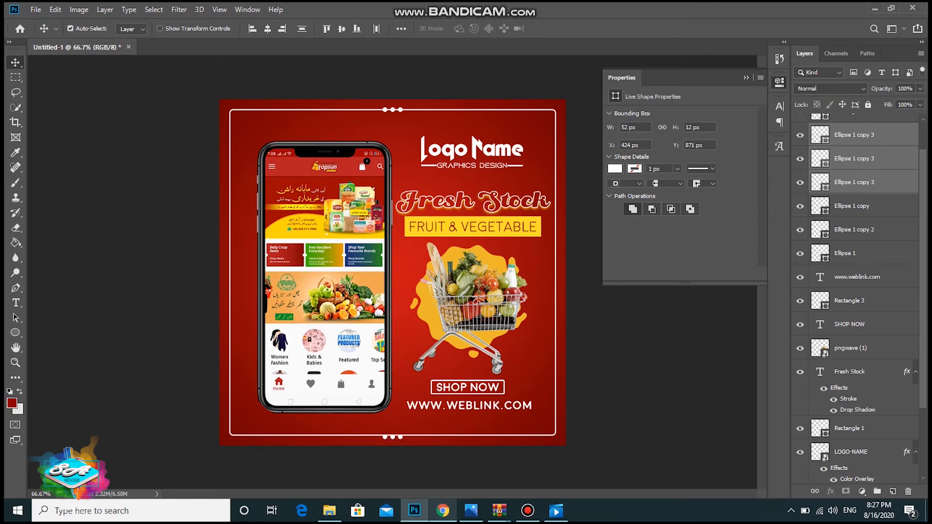
{"action": "key", "text": "Up"}
{"action": "key", "text": "Up"}
{"action": "key", "text": "Up"}
{"action": "key", "text": "Up"}
Place the halftone image 6544551_preview from the fb ads folder and move its layer beneath the APP-with-mobile layer
{"action": "left_click", "coordinate": [329, 510]}
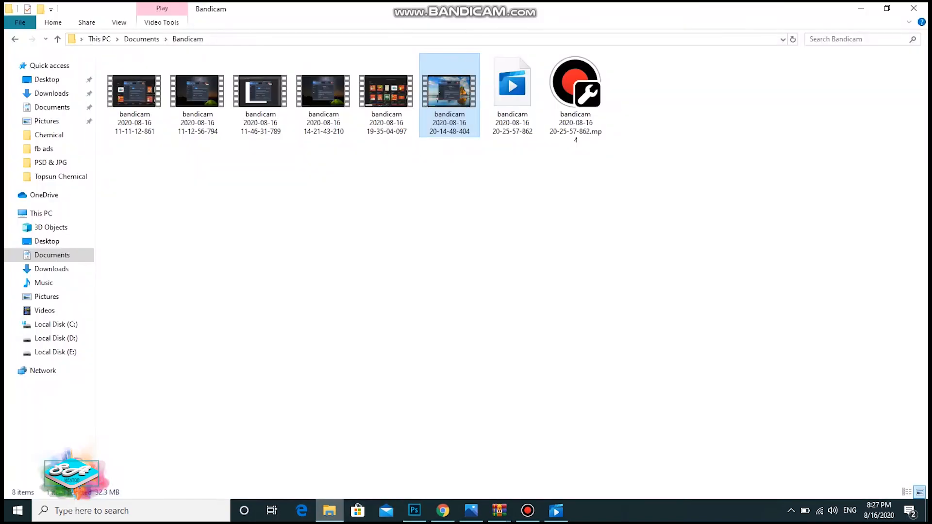
{"action": "left_click", "coordinate": [44, 149]}
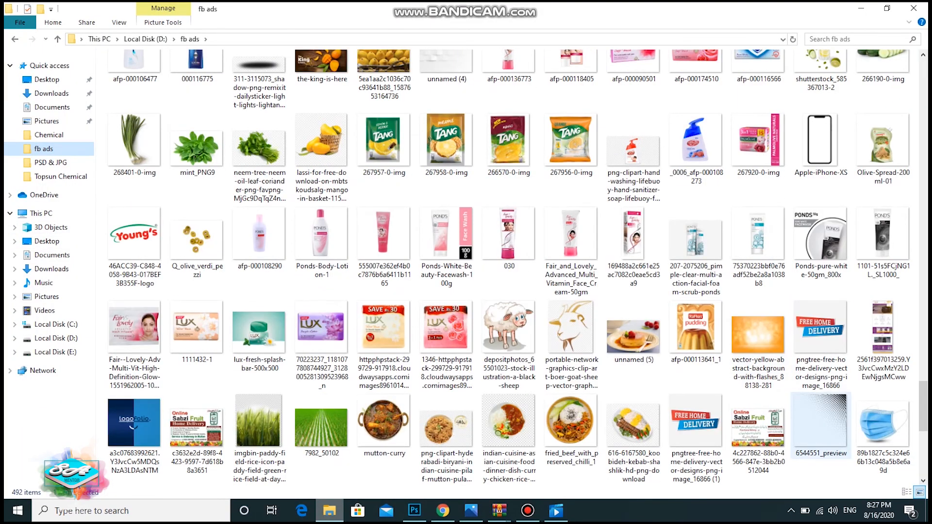
{"action": "left_click_drag", "start_coordinate": [535, 470], "coordinate": [405, 378]}
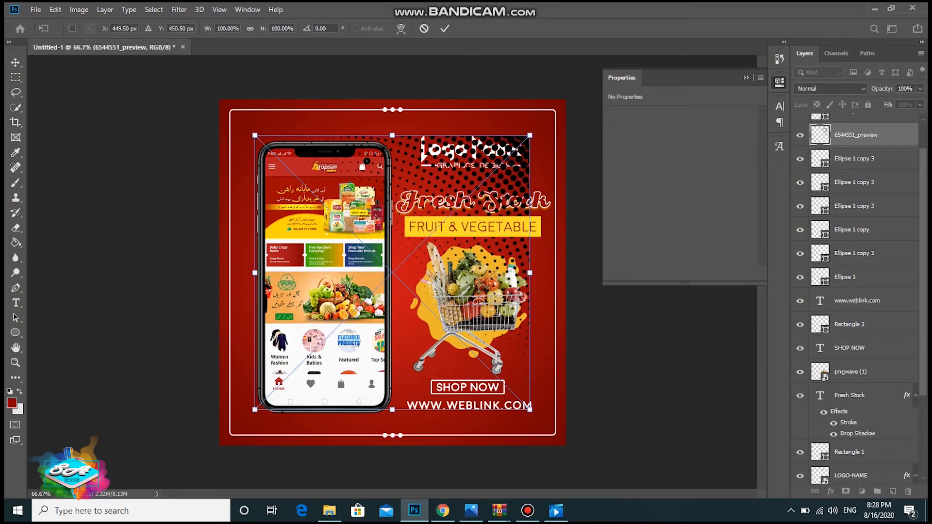
{"action": "left_click_drag", "start_coordinate": [856, 135], "coordinate": [855, 407]}
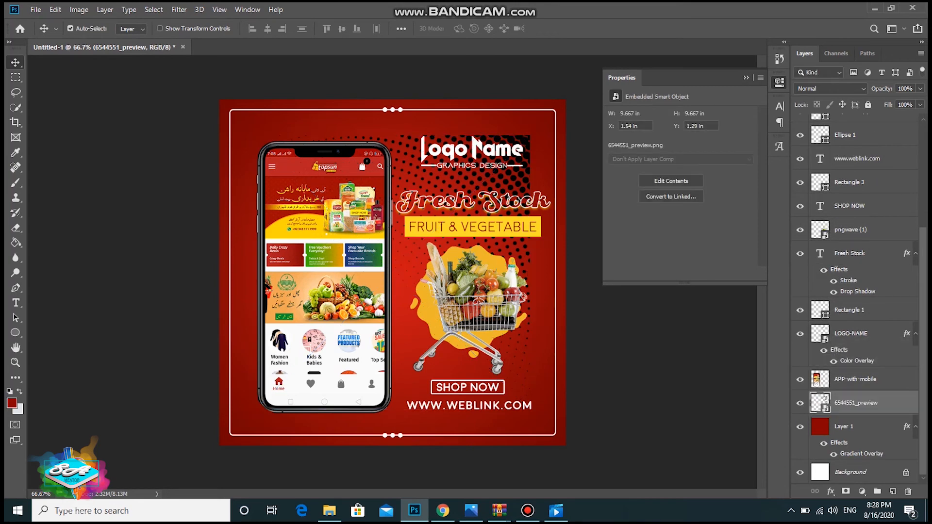
{"action": "double_click", "coordinate": [892, 403]}
{"action": "left_click", "coordinate": [483, 320]}
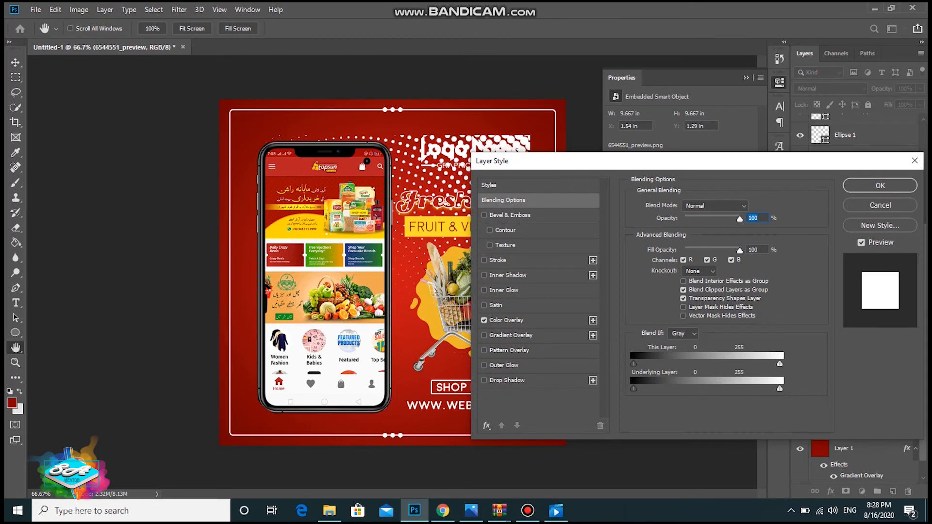
{"action": "left_click", "coordinate": [506, 320]}
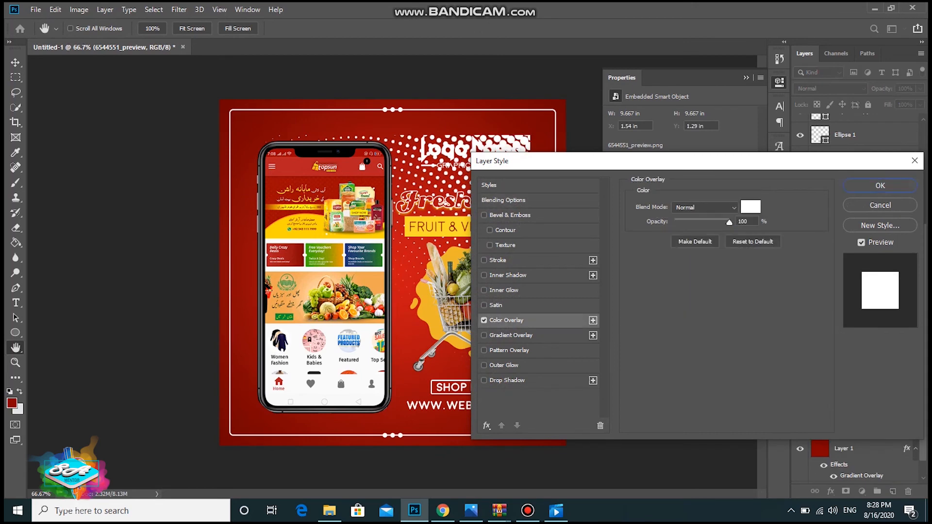
{"action": "left_click", "coordinate": [750, 206]}
{"action": "left_click", "coordinate": [473, 142]}
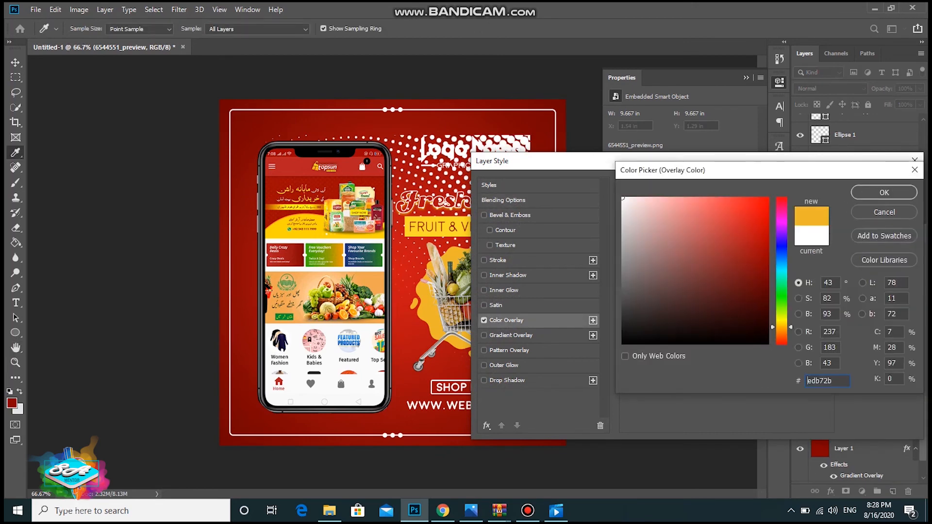
{"action": "left_click", "coordinate": [883, 193]}
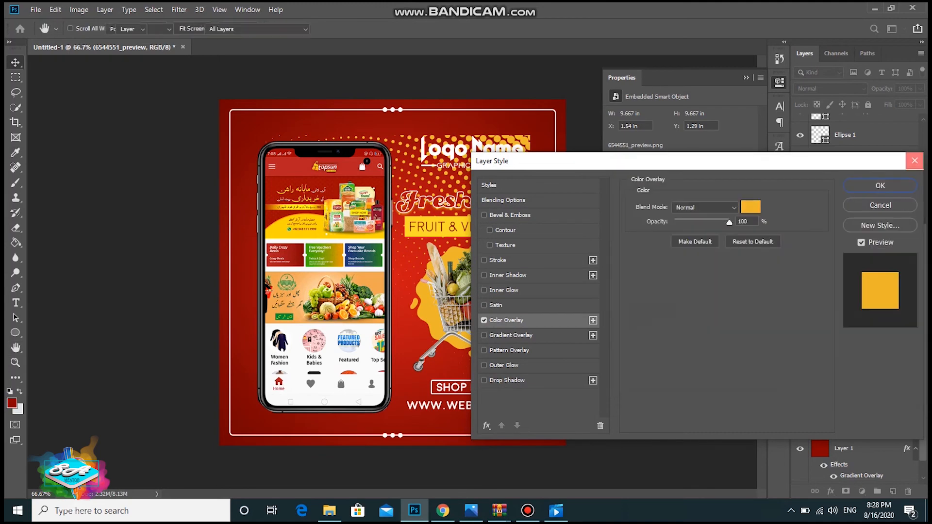
{"action": "left_click", "coordinate": [880, 183]}
{"action": "double_click", "coordinate": [856, 403]}
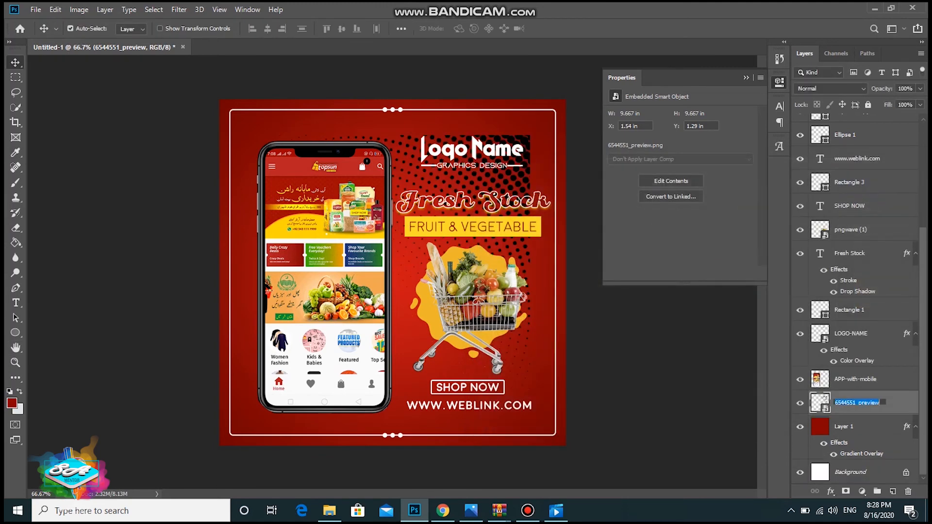
{"action": "key", "text": "Return"}
Apply a Color Overlay to the halftone layer 6544551_preview using the yellow #edb72b sampled from the artwork
{"action": "double_click", "coordinate": [895, 403]}
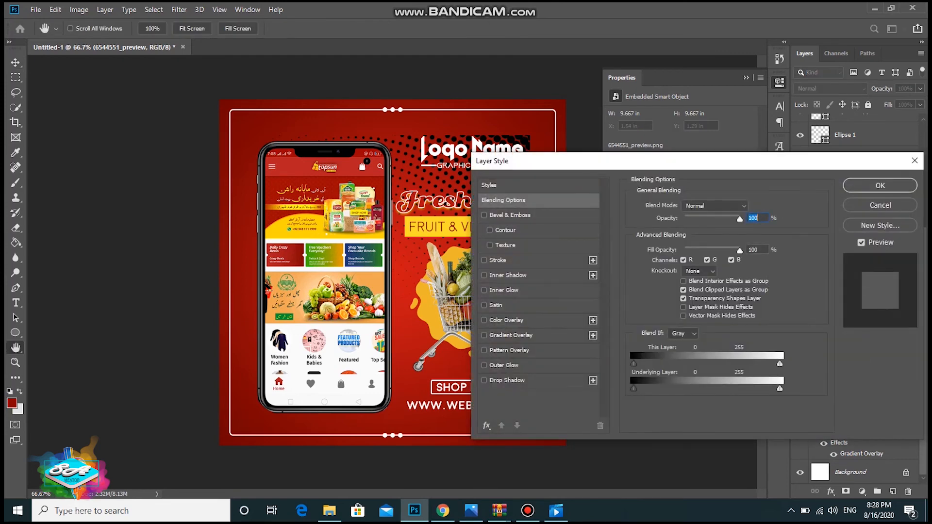
{"action": "left_click", "coordinate": [484, 321]}
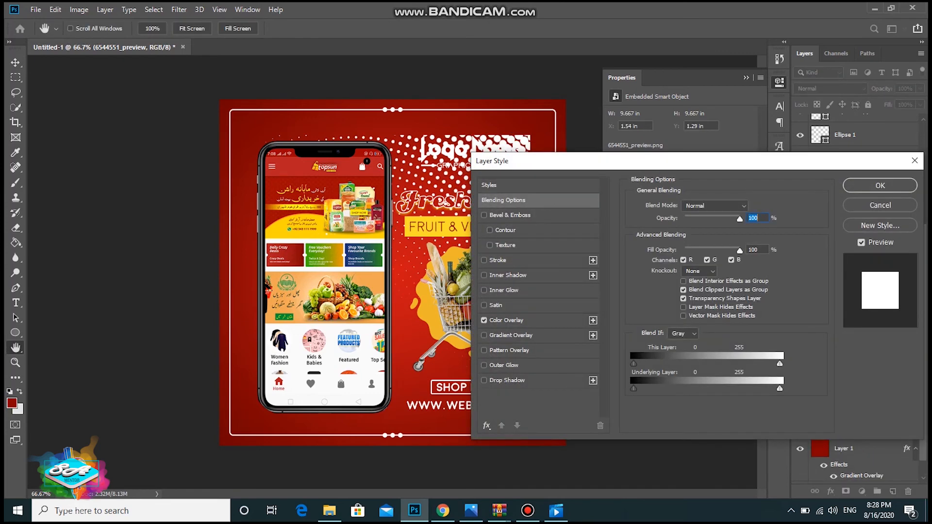
{"action": "left_click", "coordinate": [506, 321]}
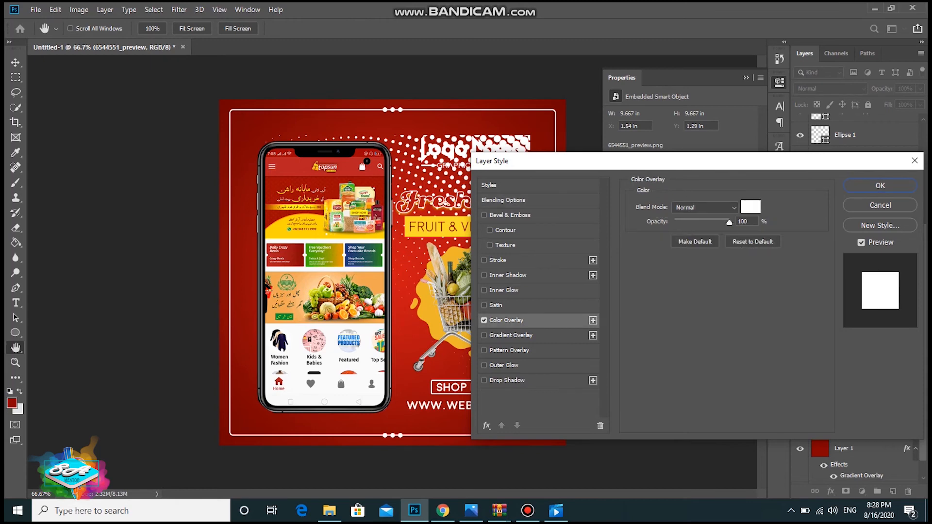
{"action": "left_click", "coordinate": [750, 206]}
{"action": "left_click", "coordinate": [473, 142]}
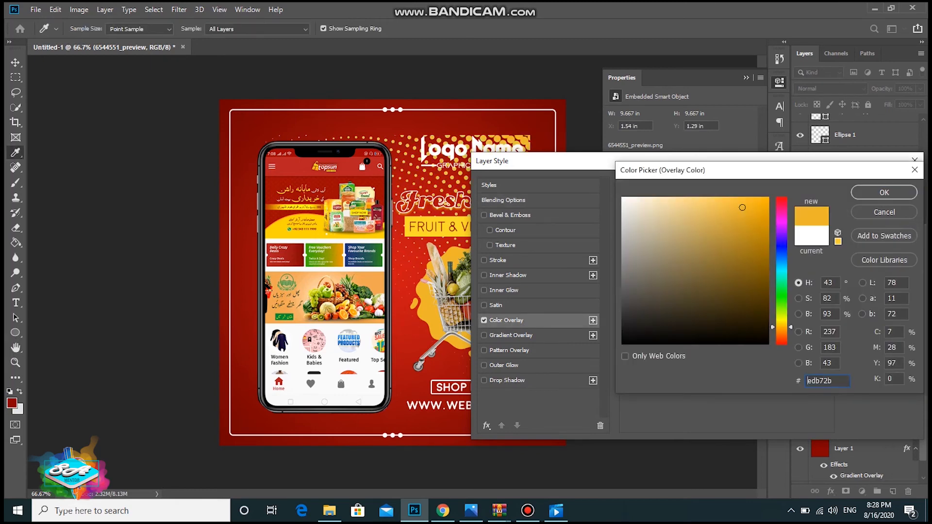
{"action": "key", "text": "Return"}
{"action": "key", "text": "Return"}
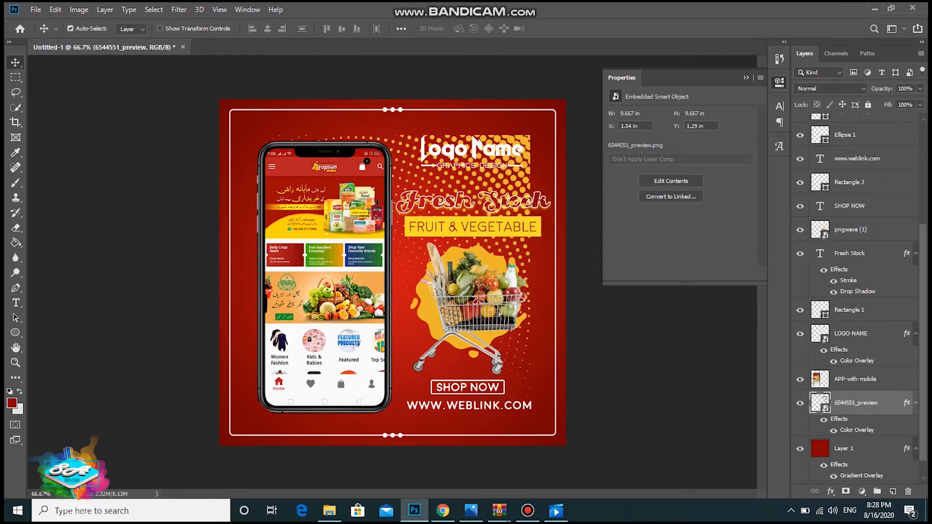
Free-transform the yellow halftone pattern and flip it horizontally
{"action": "key", "text": "ctrl+t"}
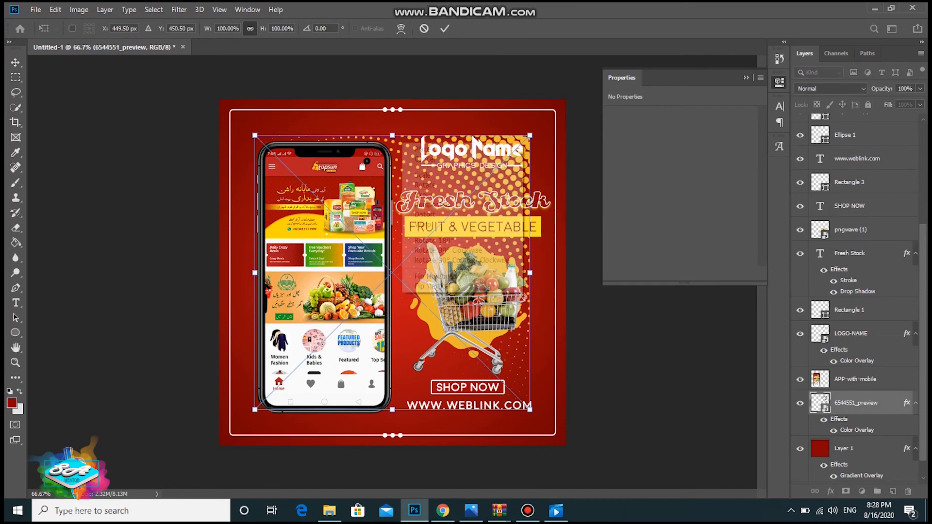
{"action": "right_click", "coordinate": [403, 143]}
{"action": "key", "text": "Up"}
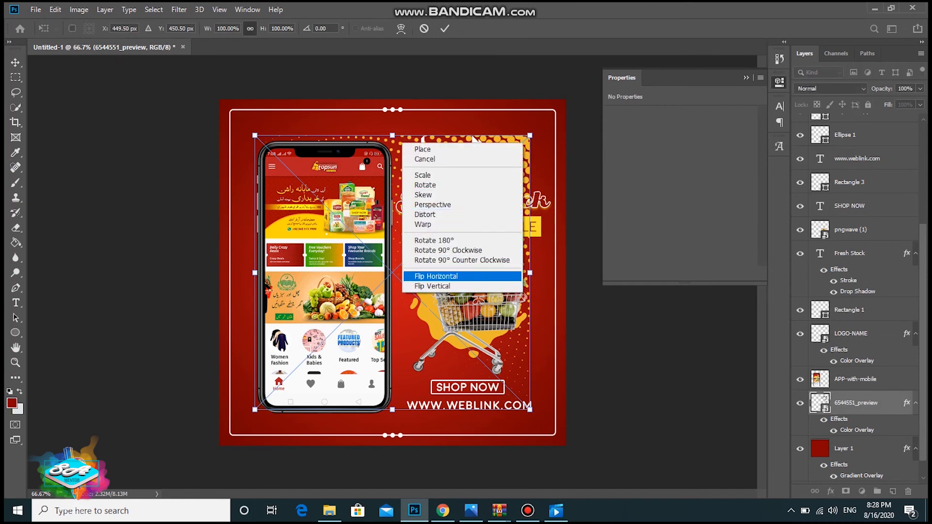
{"action": "key", "text": "Return"}
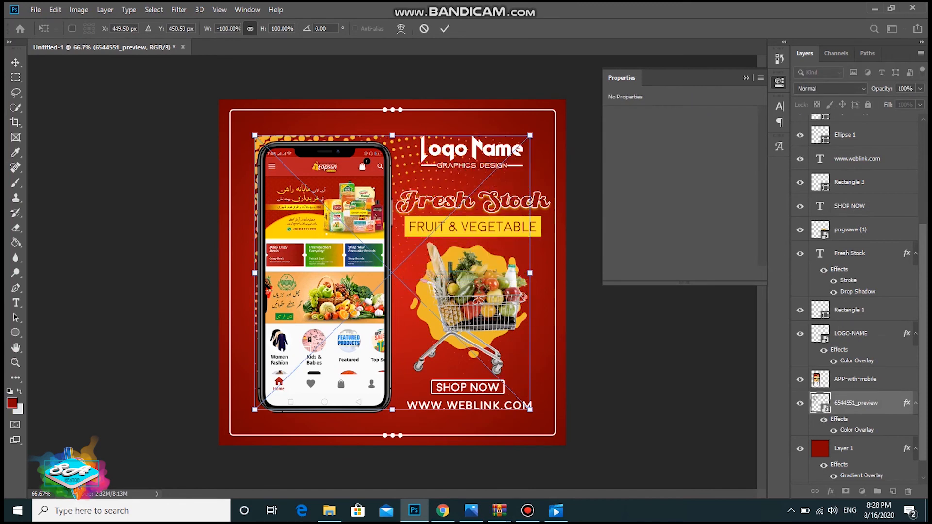
Move the halftone pattern up 60 px and left 60 px, into the upper-left corner of the white frame
{"action": "key", "text": "shift+Up"}
{"action": "key", "text": "shift+Up"}
{"action": "key", "text": "shift+Up"}
{"action": "key", "text": "shift+Up"}
{"action": "key", "text": "shift+Up"}
{"action": "key", "text": "shift+Up"}
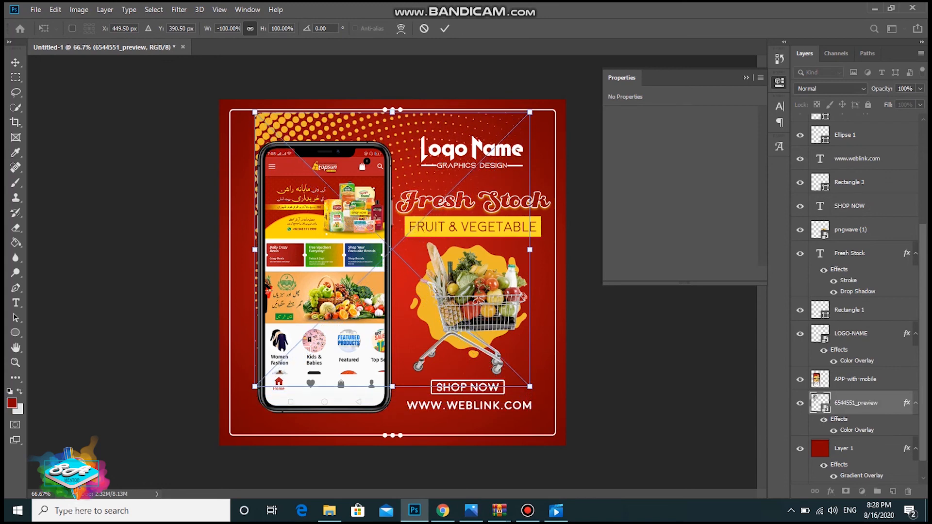
{"action": "key", "text": "shift+Left"}
{"action": "key", "text": "shift+Left"}
{"action": "key", "text": "shift+Left"}
{"action": "key", "text": "shift+Left"}
{"action": "key", "text": "shift+Left"}
{"action": "key", "text": "shift+Left"}
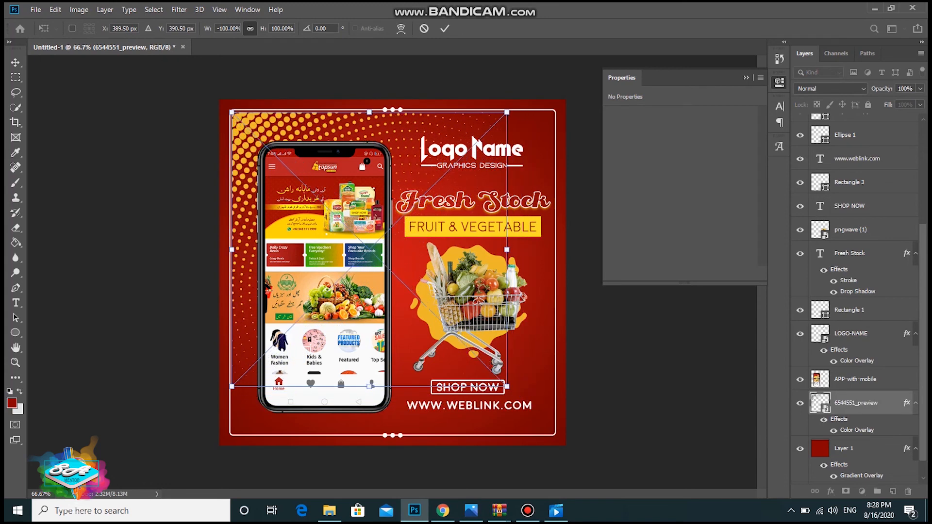
Nudge the halftone pattern slightly left and up to align with the frame's corner, and apply the transform
{"action": "key", "text": "Left"}
{"action": "key", "text": "Left"}
{"action": "key", "text": "Up"}
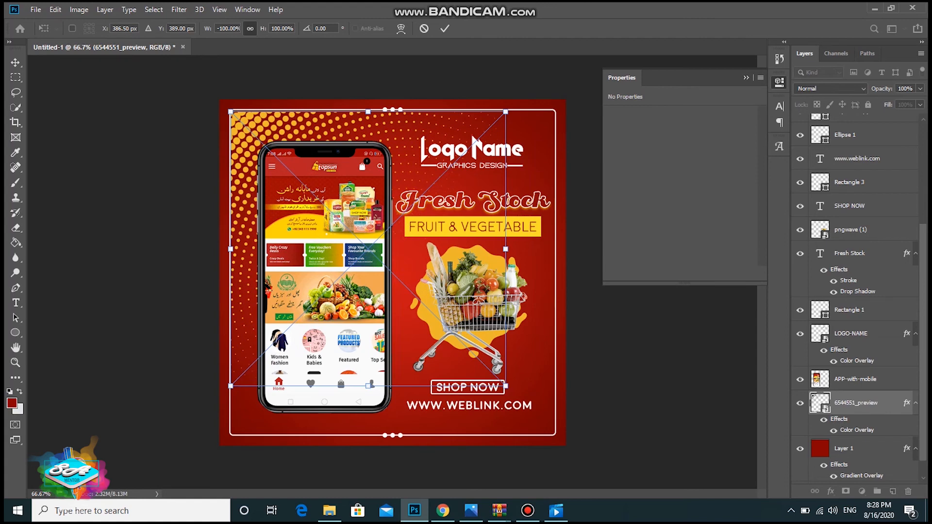
{"action": "key", "text": "Return"}
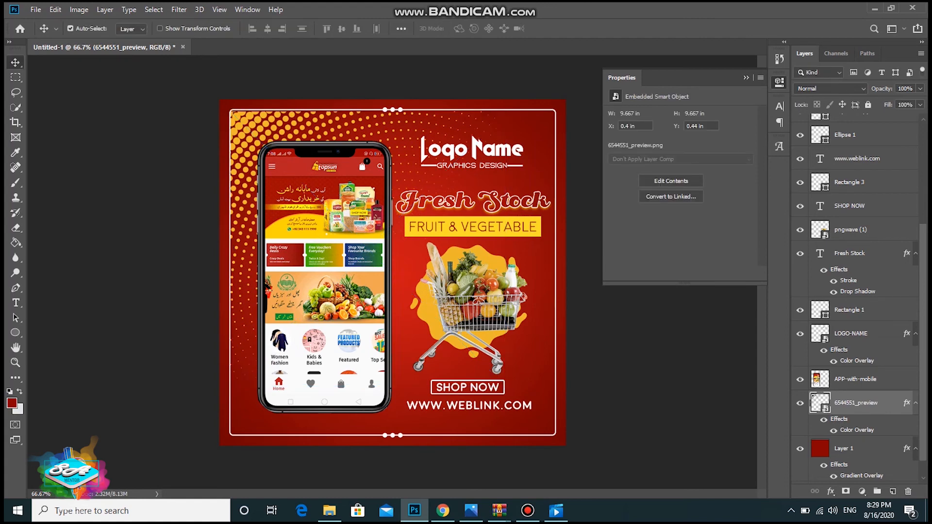
Lower the halftone layer's opacity to 64%
{"action": "left_click", "coordinate": [920, 89]}
{"action": "left_click_drag", "start_coordinate": [920, 102], "coordinate": [900, 102]}
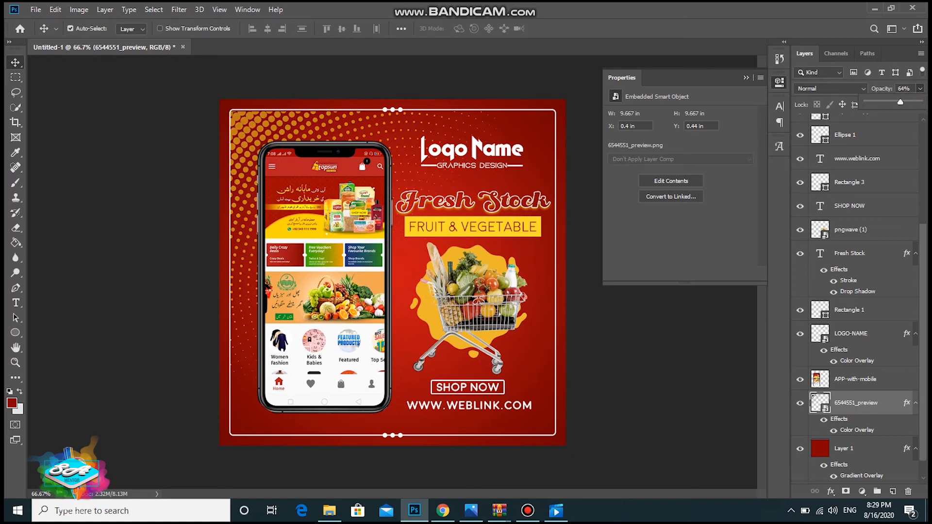
{"action": "left_click", "coordinate": [920, 89]}
Set the halftone layer's Fill to 0%
{"action": "left_click", "coordinate": [920, 105]}
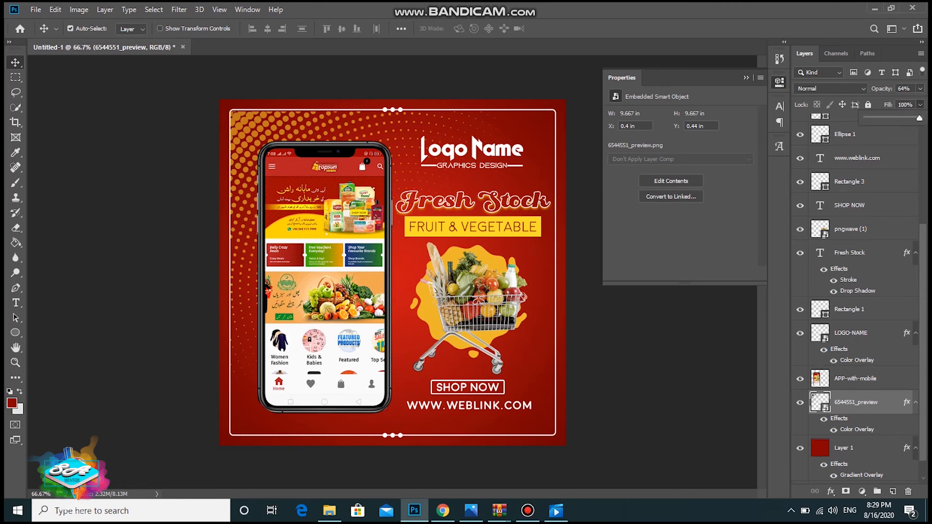
{"action": "left_click_drag", "start_coordinate": [920, 118], "coordinate": [866, 118]}
{"action": "key", "text": "Return"}
Add a 2 px outside Stroke to the halftone layer, using the yellow #edb72b sampled from the artwork
{"action": "double_click", "coordinate": [813, 397]}
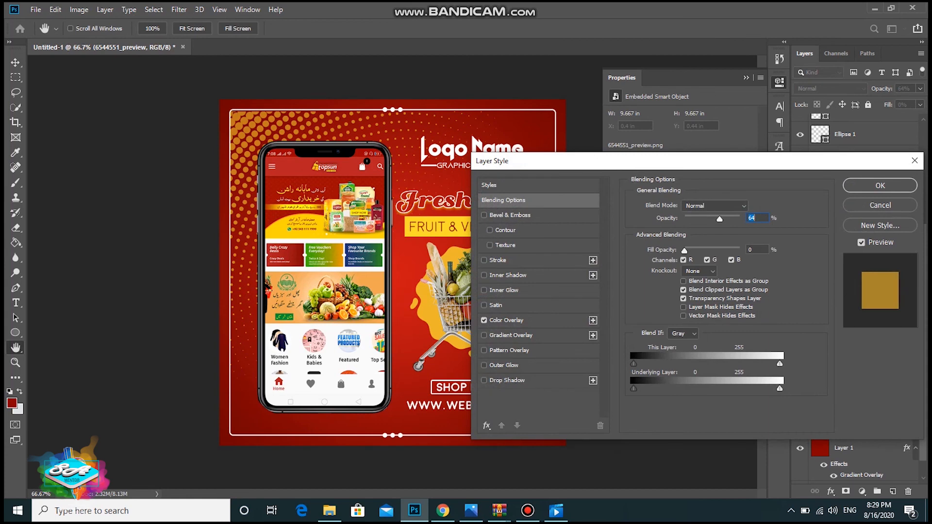
{"action": "left_click", "coordinate": [484, 260]}
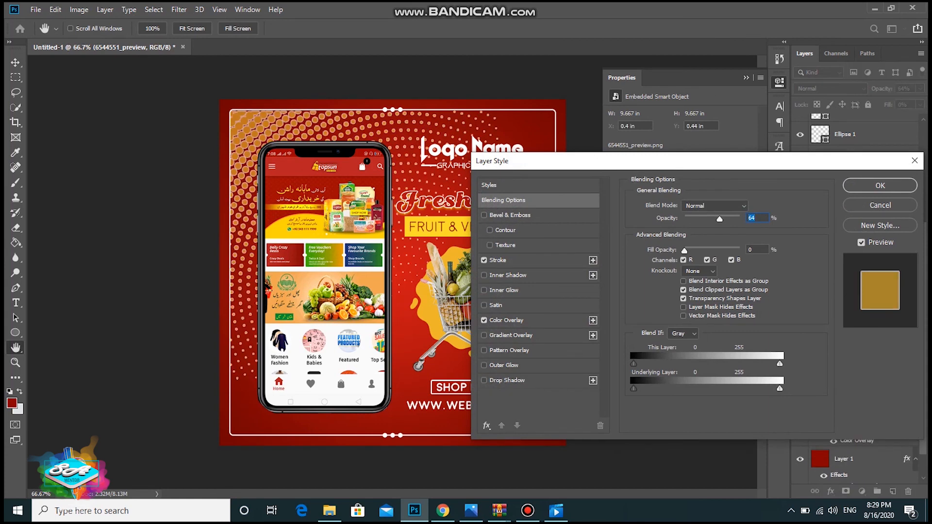
{"action": "left_click", "coordinate": [498, 260]}
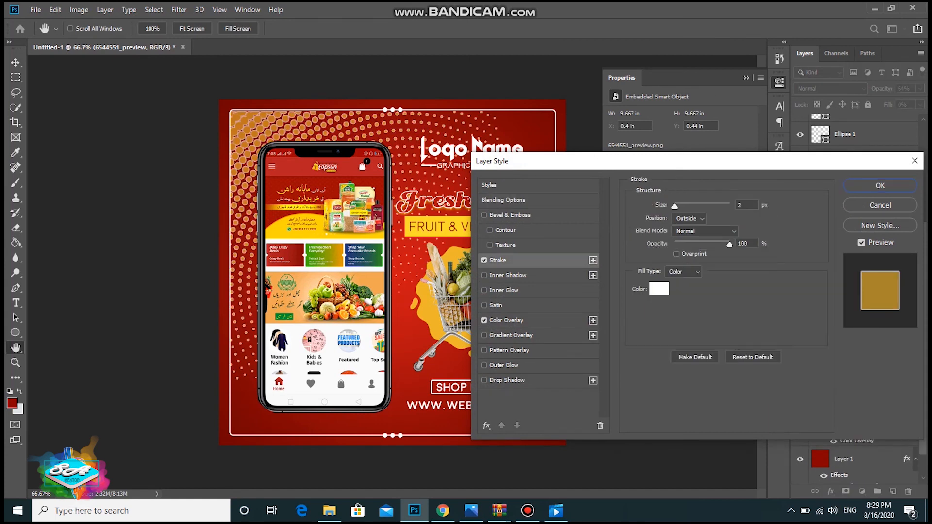
{"action": "left_click", "coordinate": [659, 288]}
{"action": "left_click", "coordinate": [461, 252]}
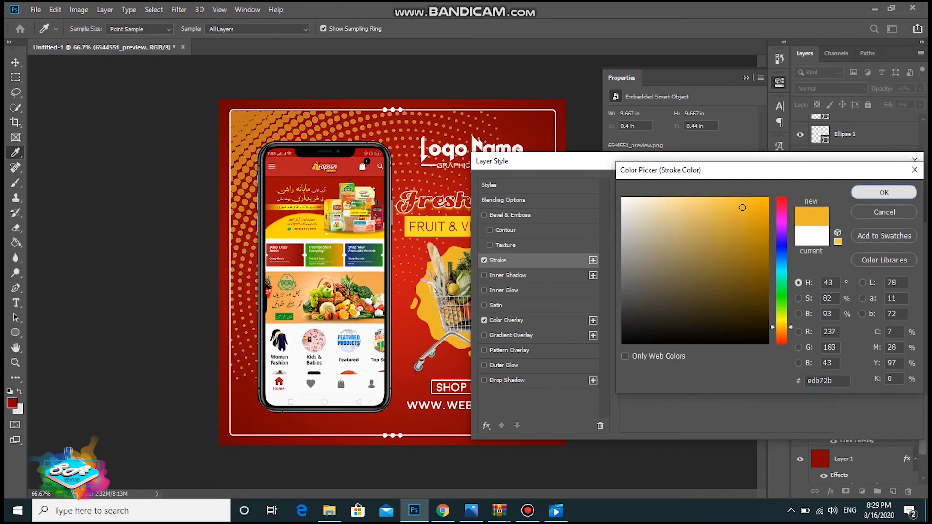
{"action": "left_click", "coordinate": [884, 192]}
{"action": "left_click", "coordinate": [880, 185]}
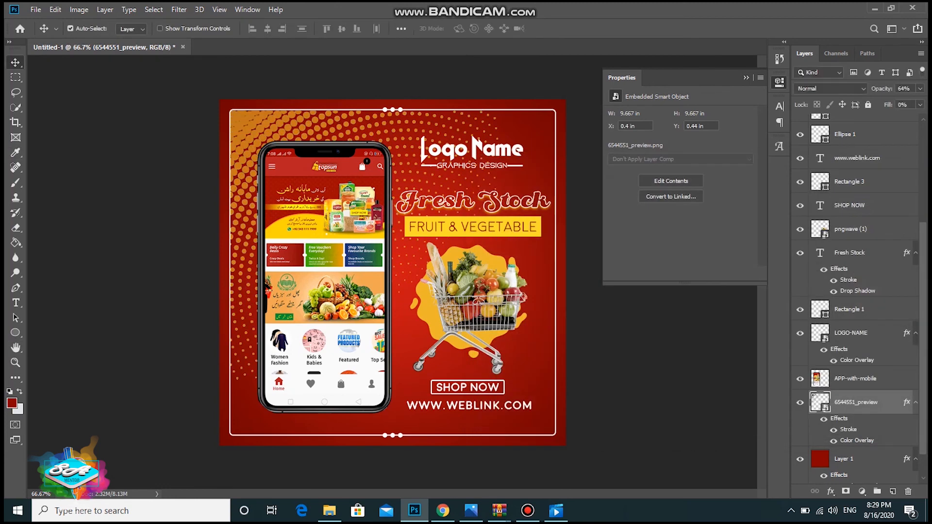
Restore the halftone layer's Fill to 100% and hide its Stroke effect
{"action": "left_click", "coordinate": [920, 105]}
{"action": "left_click_drag", "start_coordinate": [867, 118], "coordinate": [919, 118]}
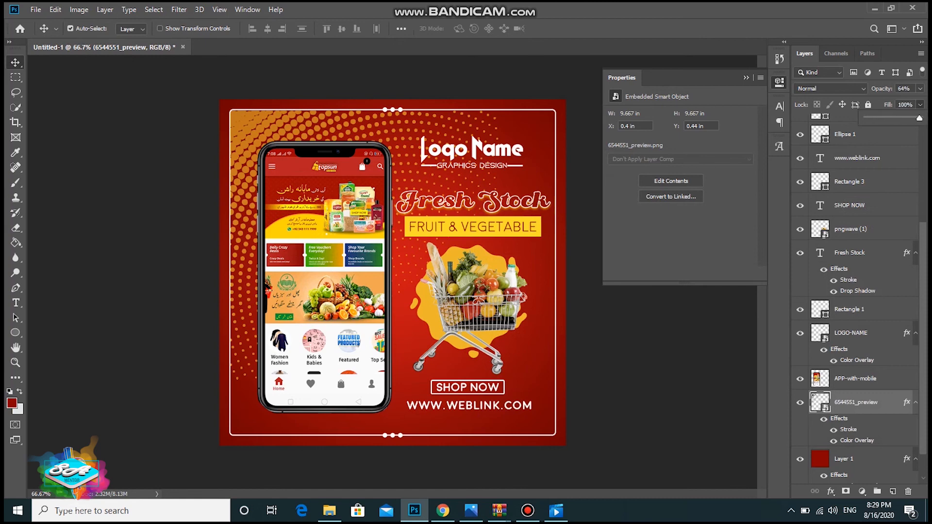
{"action": "left_click", "coordinate": [833, 429]}
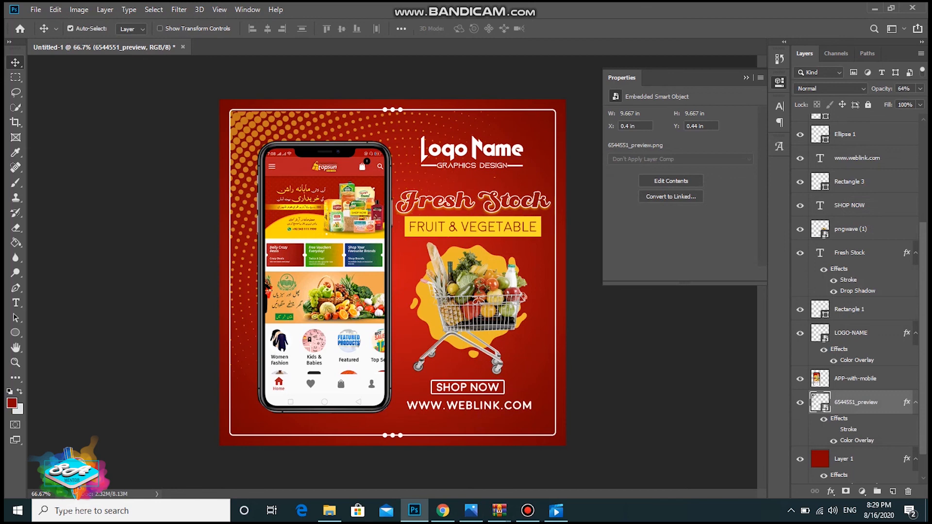
Recolor the rectangle behind FRUIT & VEGETABLE with the fill color #edb72d
{"action": "left_click", "coordinate": [745, 77]}
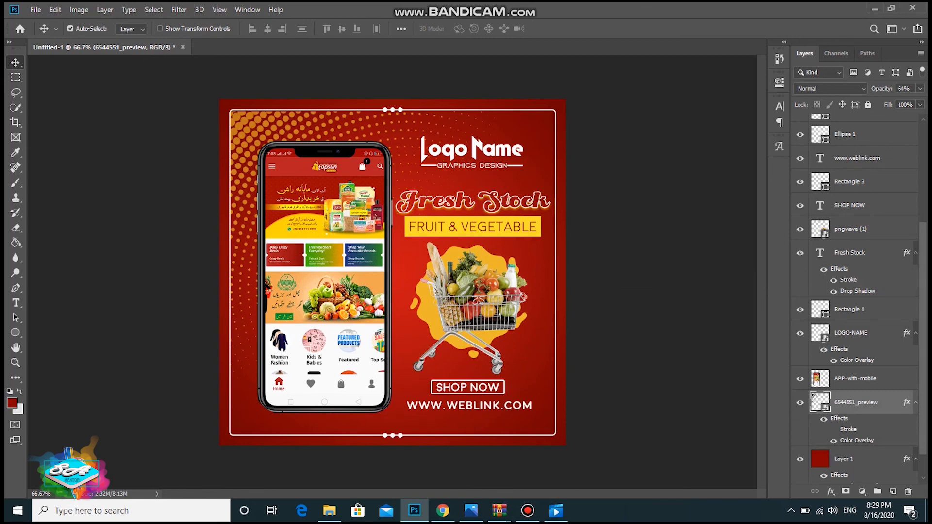
{"action": "left_click", "coordinate": [472, 227]}
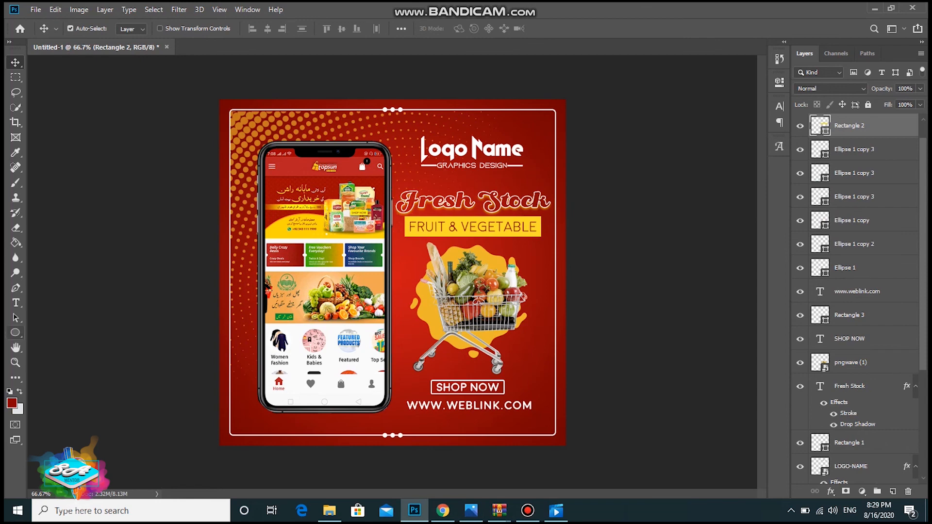
{"action": "left_click", "coordinate": [15, 332]}
{"action": "left_click", "coordinate": [133, 28]}
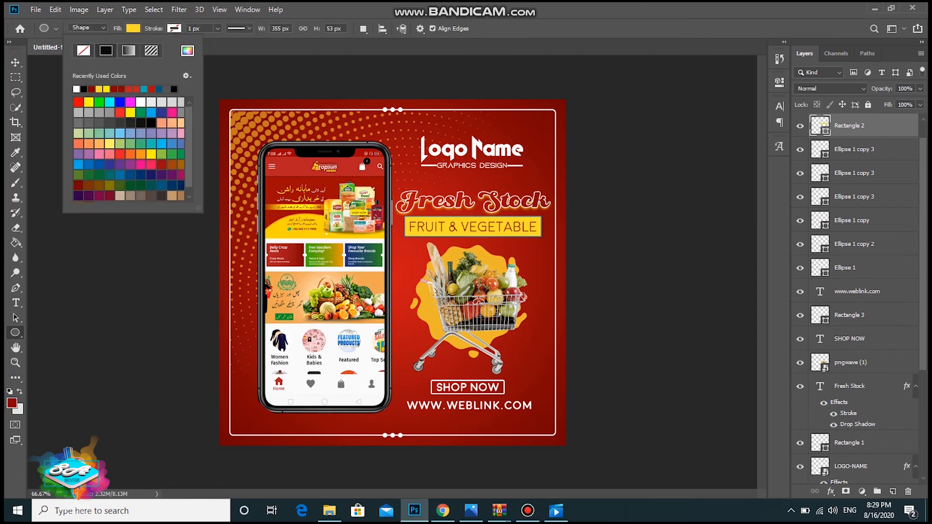
{"action": "left_click", "coordinate": [187, 51]}
{"action": "left_click", "coordinate": [740, 207]}
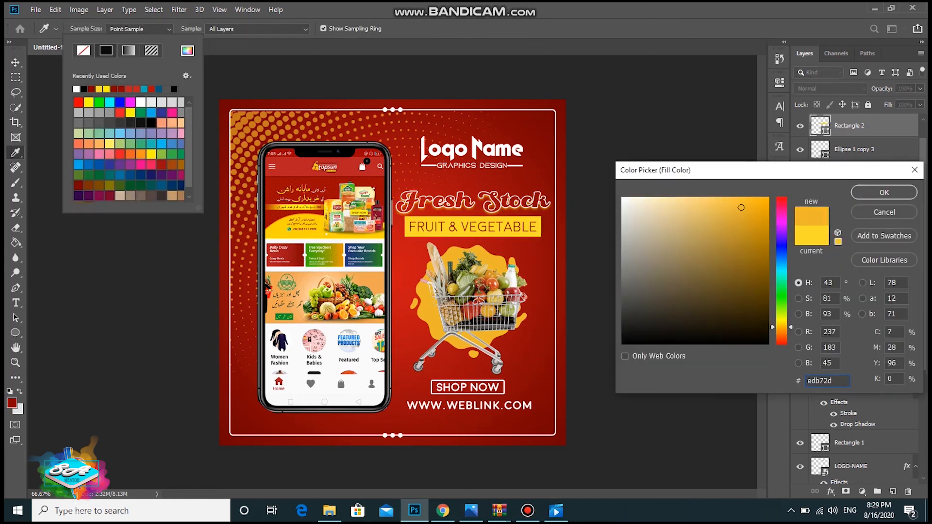
{"action": "left_click", "coordinate": [883, 192]}
{"action": "key", "text": "Return"}
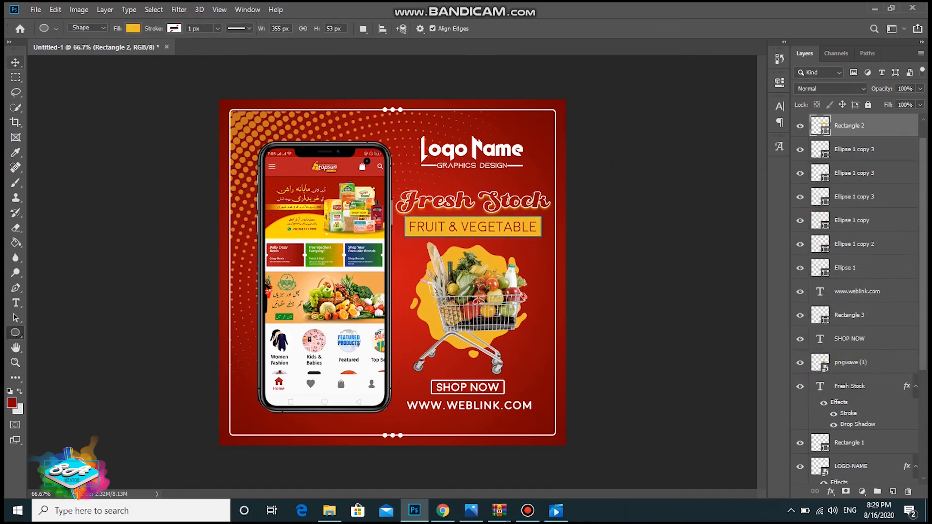
{"action": "key", "text": "v"}
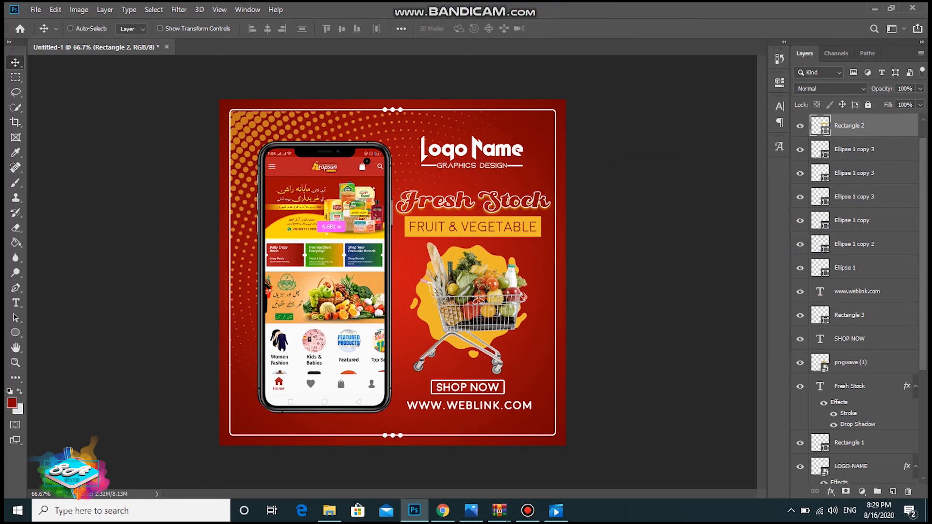
Set up a Save for Web export of the design as a JPEG at Maximum quality
{"action": "key", "text": "ctrl+alt+shift+s"}
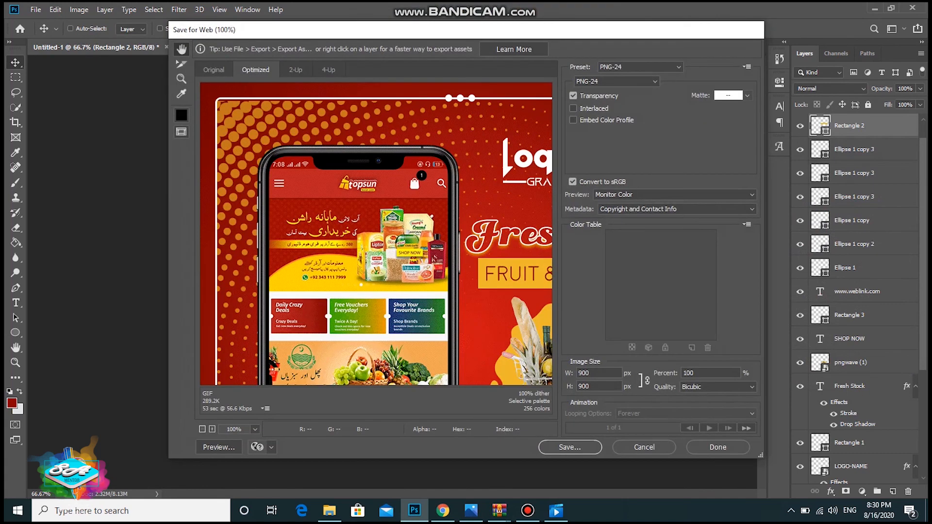
{"action": "left_click", "coordinate": [615, 81]}
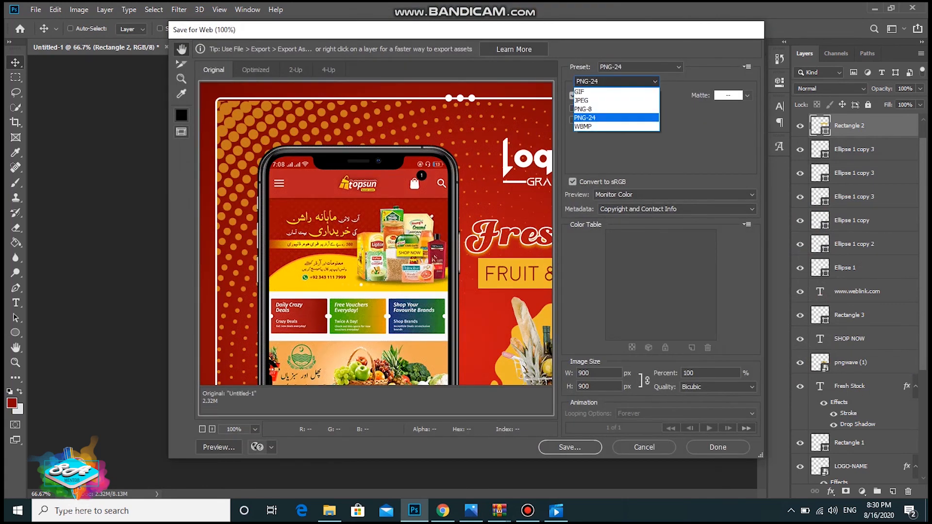
{"action": "left_click", "coordinate": [589, 101]}
{"action": "left_click", "coordinate": [611, 95]}
{"action": "left_click", "coordinate": [585, 137]}
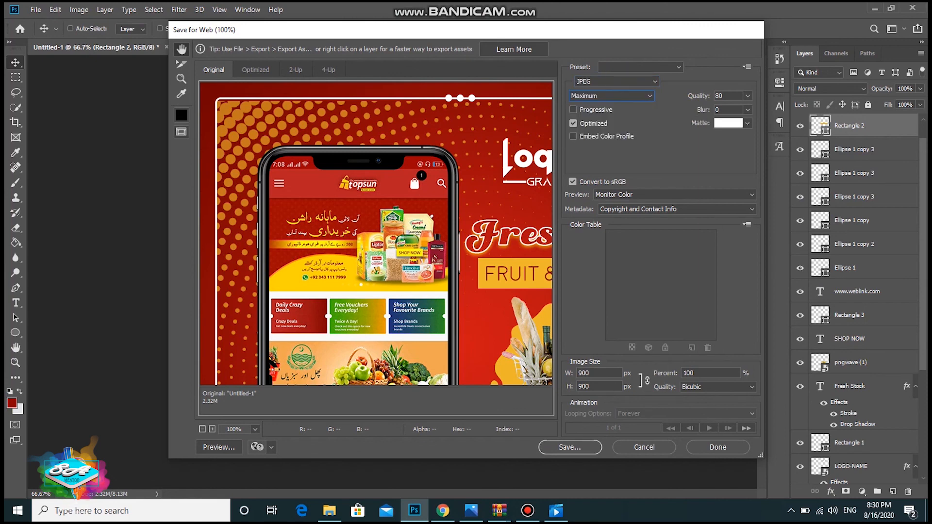
Save the optimized JPEG to the Desktop under the file name Fruit and Vege
{"action": "left_click", "coordinate": [569, 447]}
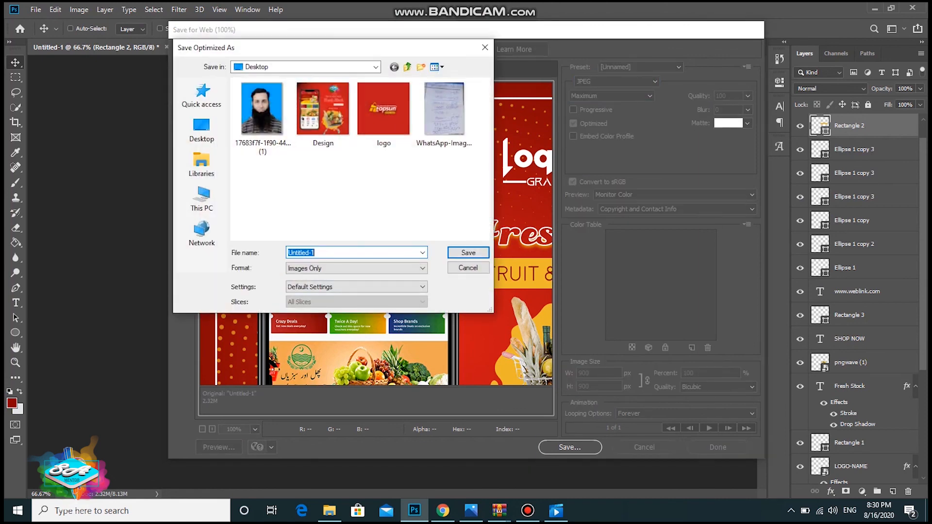
{"action": "type", "text": "Fruit and Vege"}
{"action": "key", "text": "Return"}
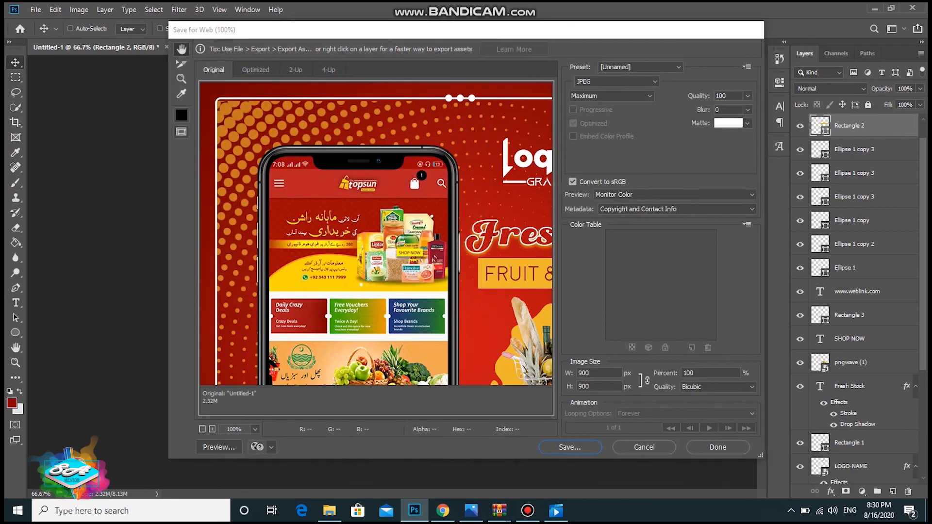